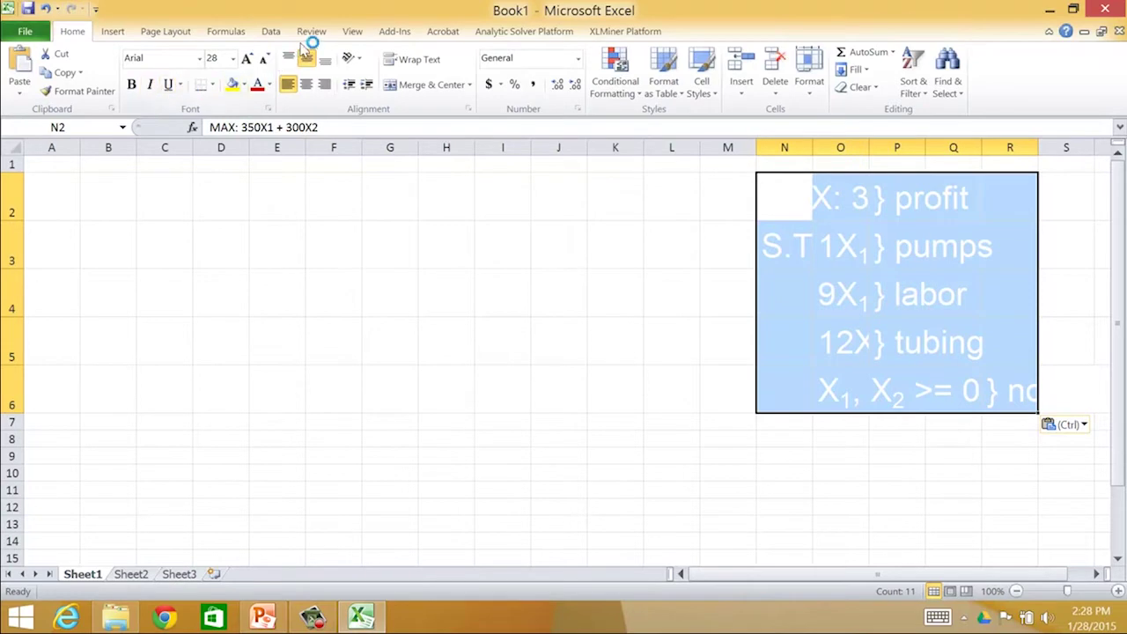
Set the pasted model text's font colour to Automatic and widen column O to show more of the formulas.
left_click(269, 85)
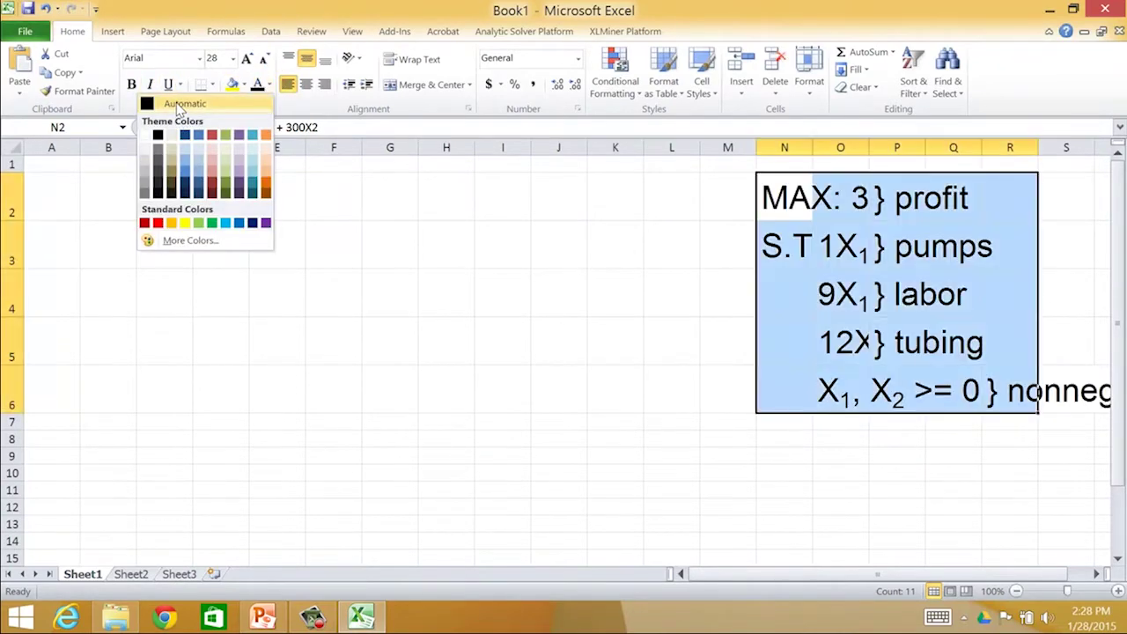
left_click(178, 104)
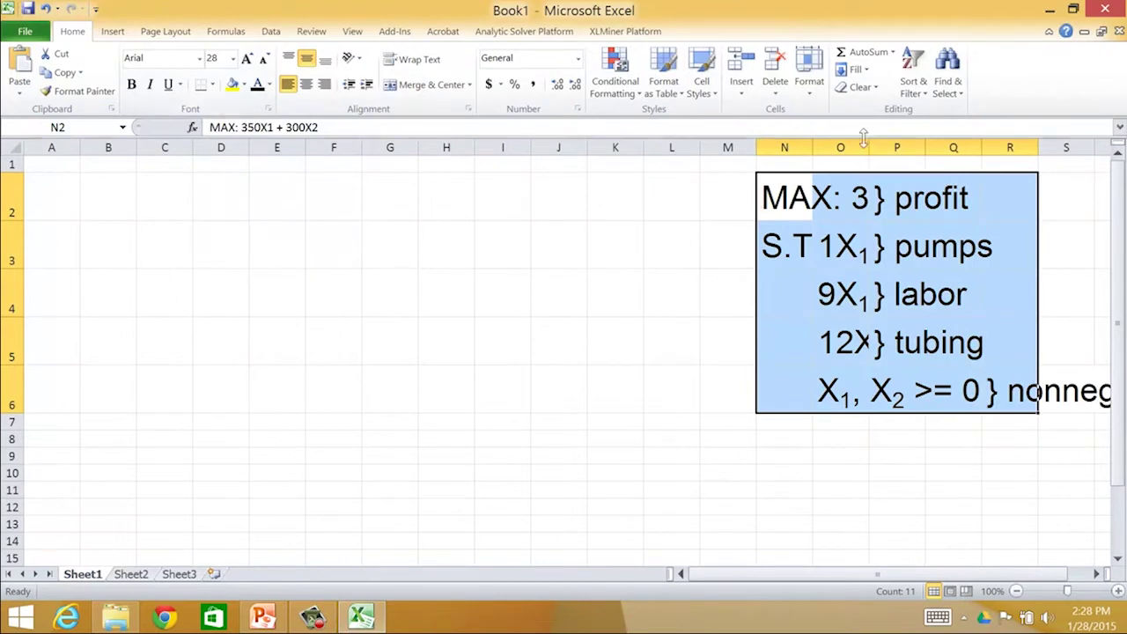
left_click_drag(868, 148, 1073, 148)
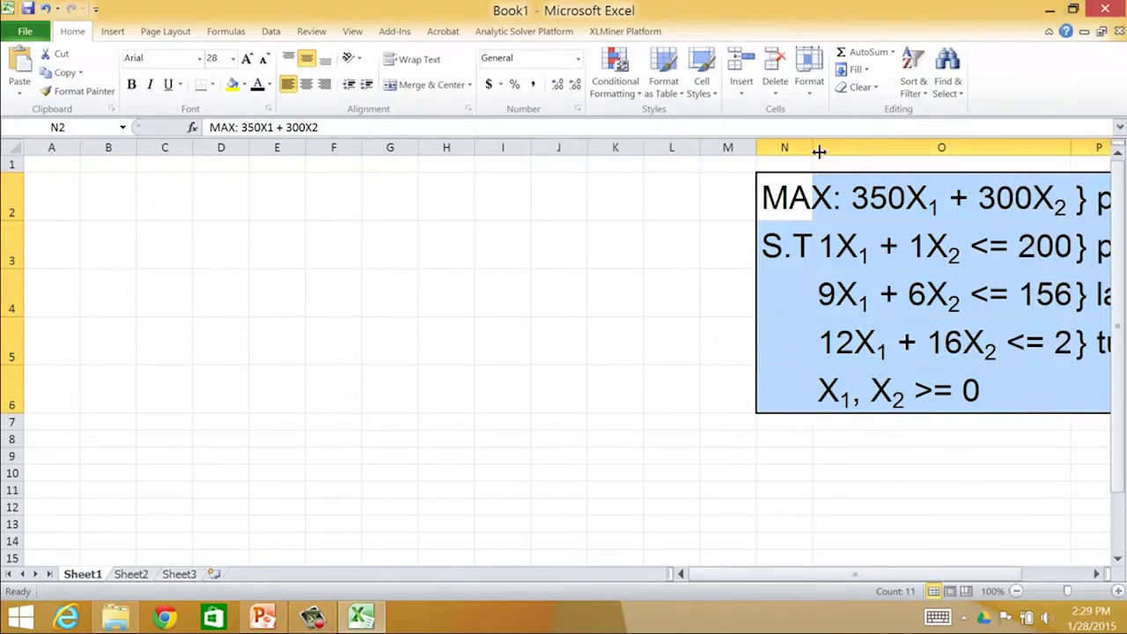
Delete the empty columns A to C and widen the formula column L until the full constraints fit.
left_click_drag(58, 147, 178, 147)
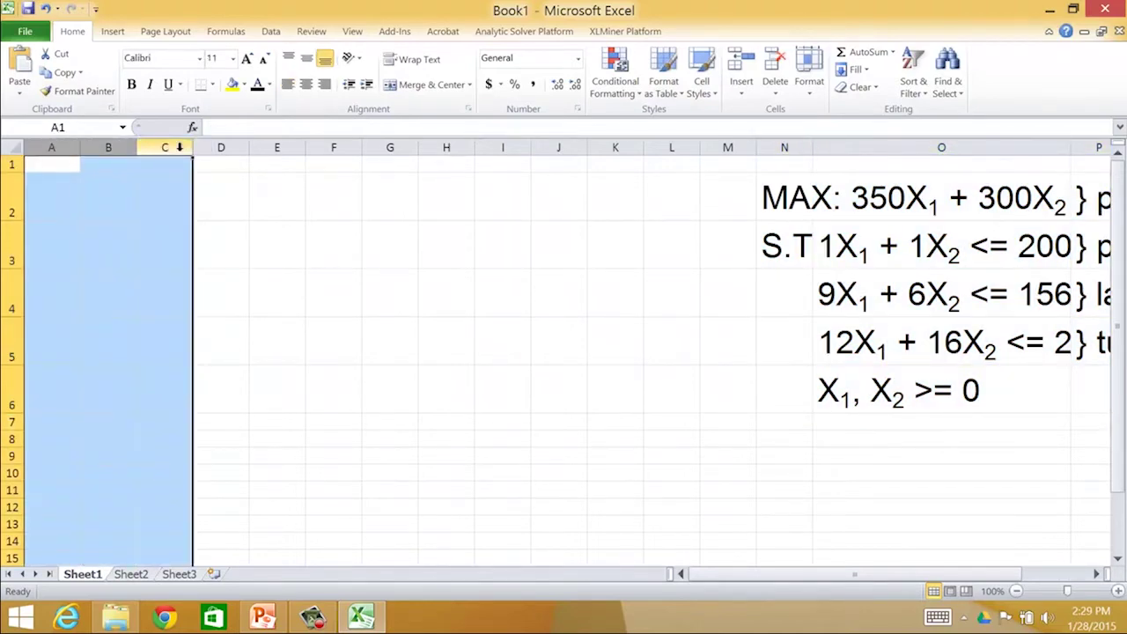
right_click(69, 151)
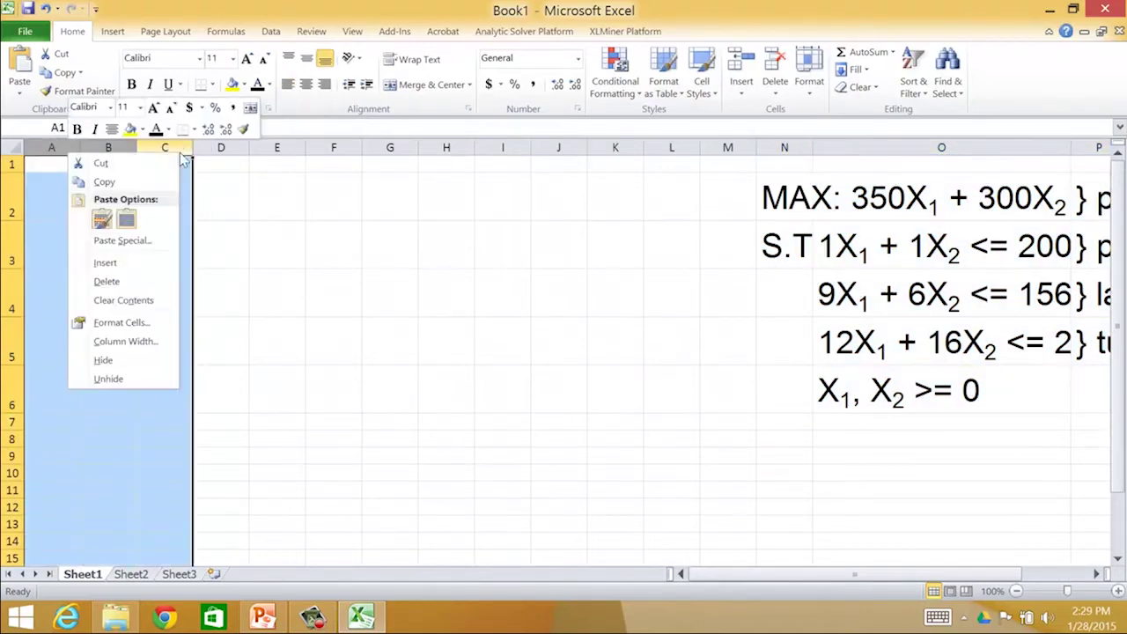
left_click(104, 281)
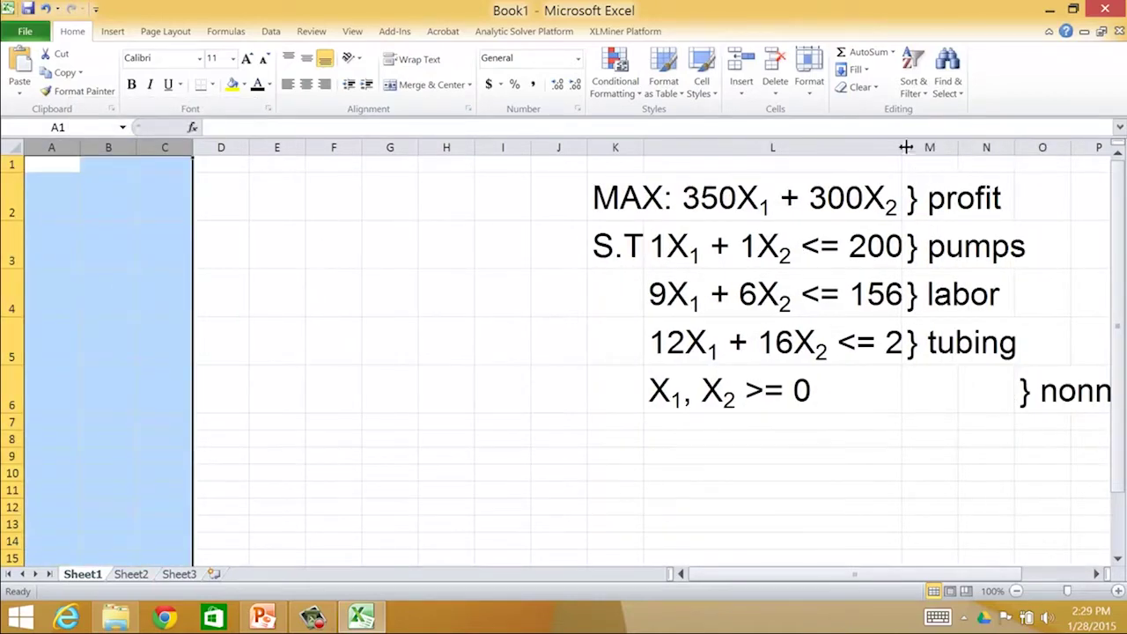
left_click_drag(907, 147, 972, 157)
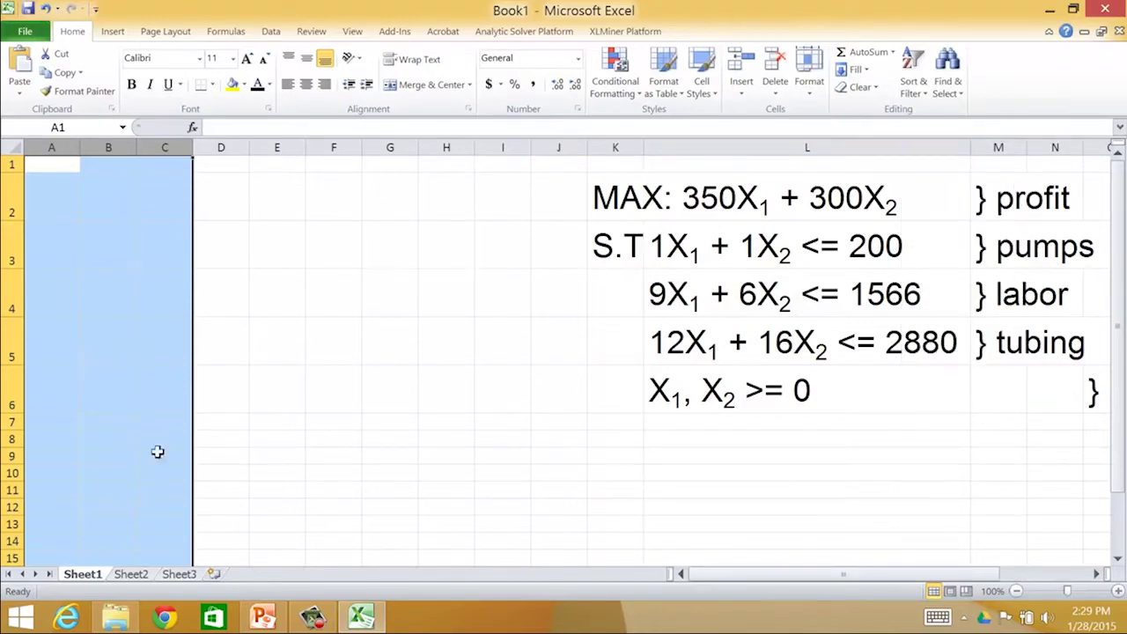
left_click(223, 455)
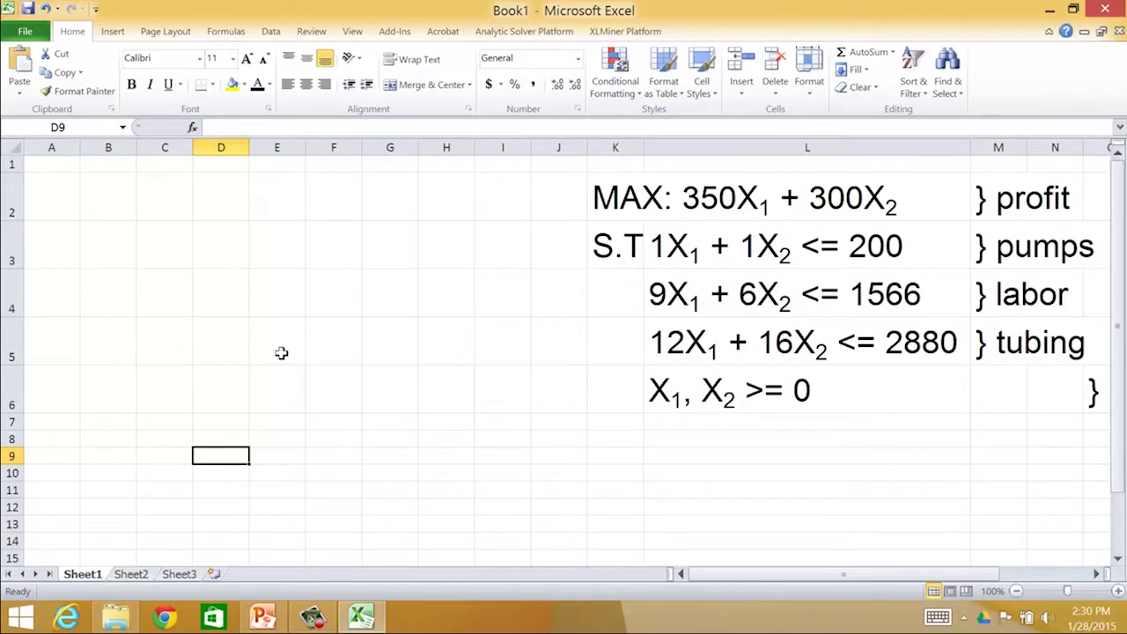
On Sheet2, enter the product headings A-S in C2 and H-L in D2.
left_click(132, 574)
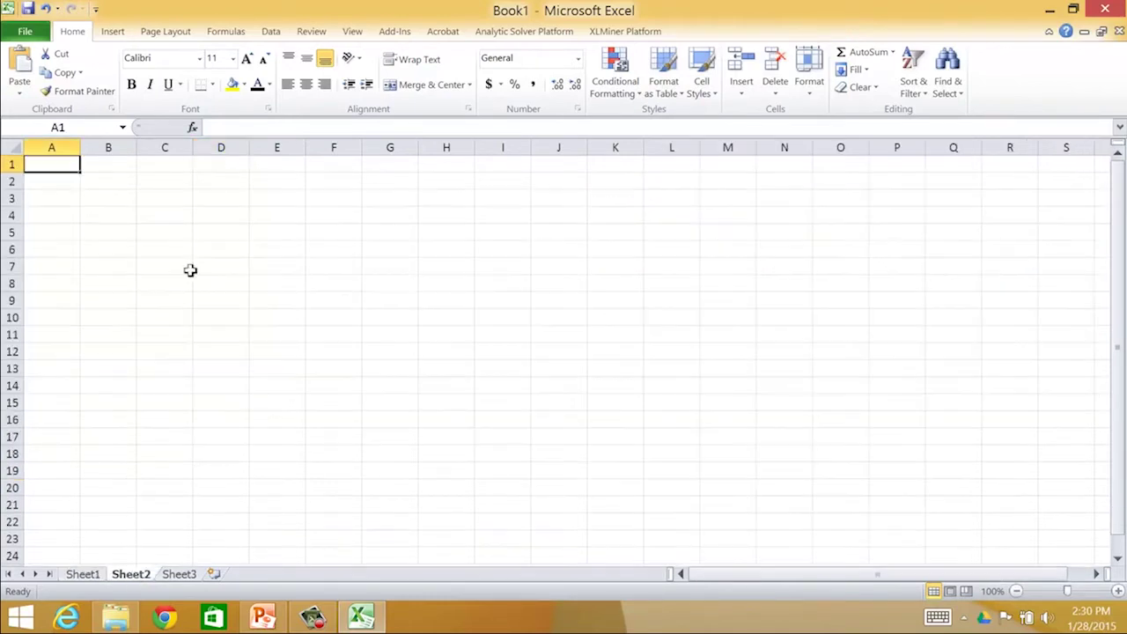
left_click(149, 182)
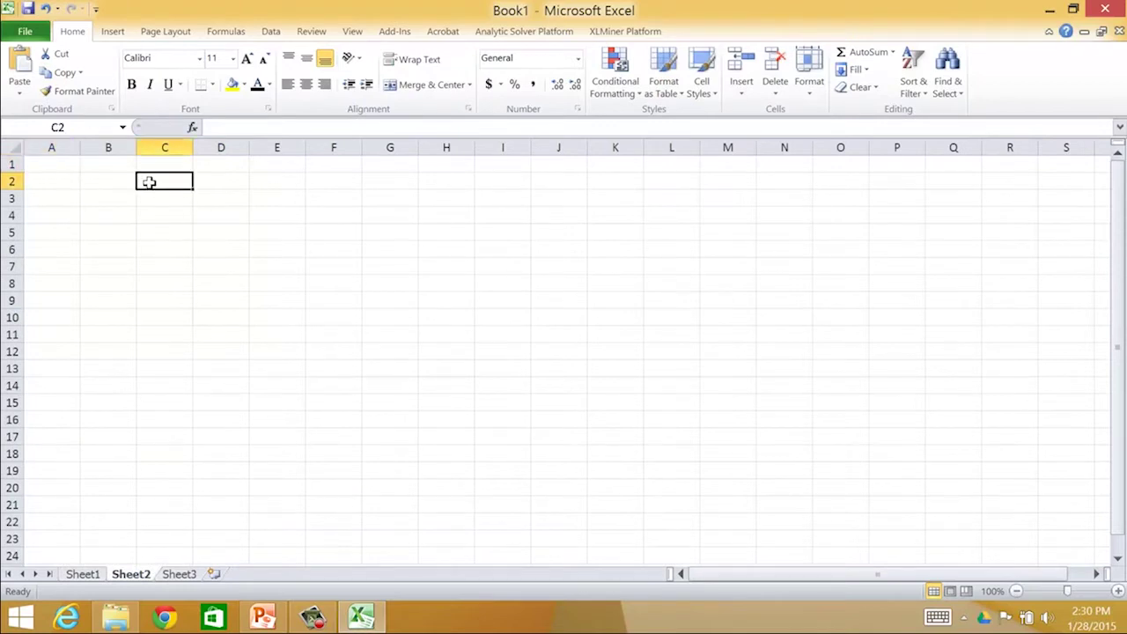
type("a")
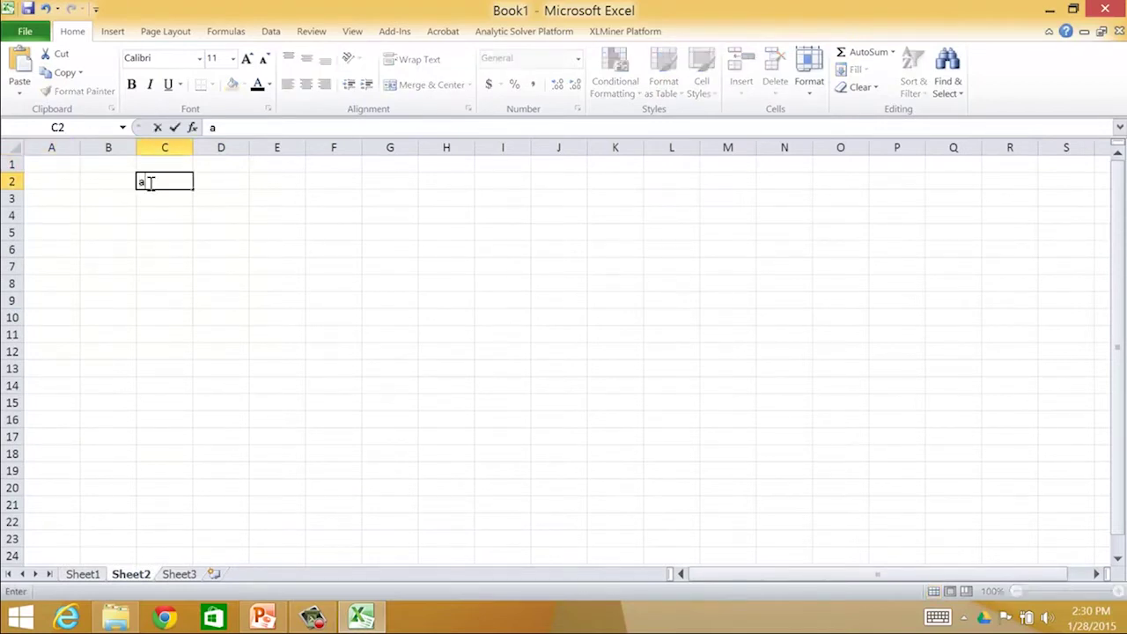
key("BackSpace")
type("a")
key("BackSpace")
type("A-S")
key("Tab")
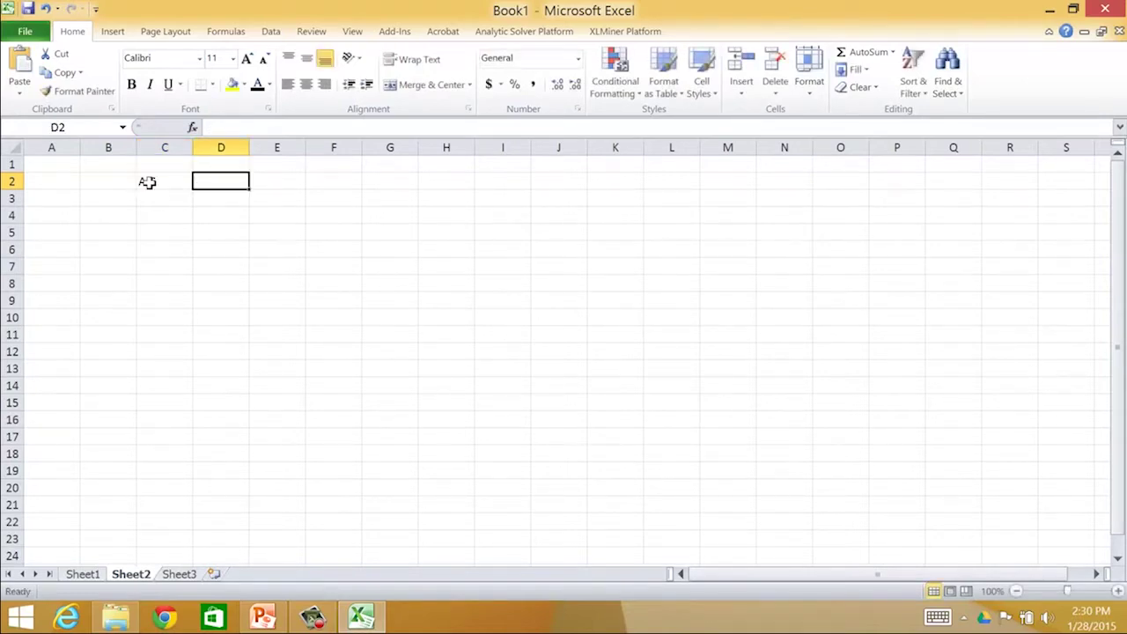
type("H-L")
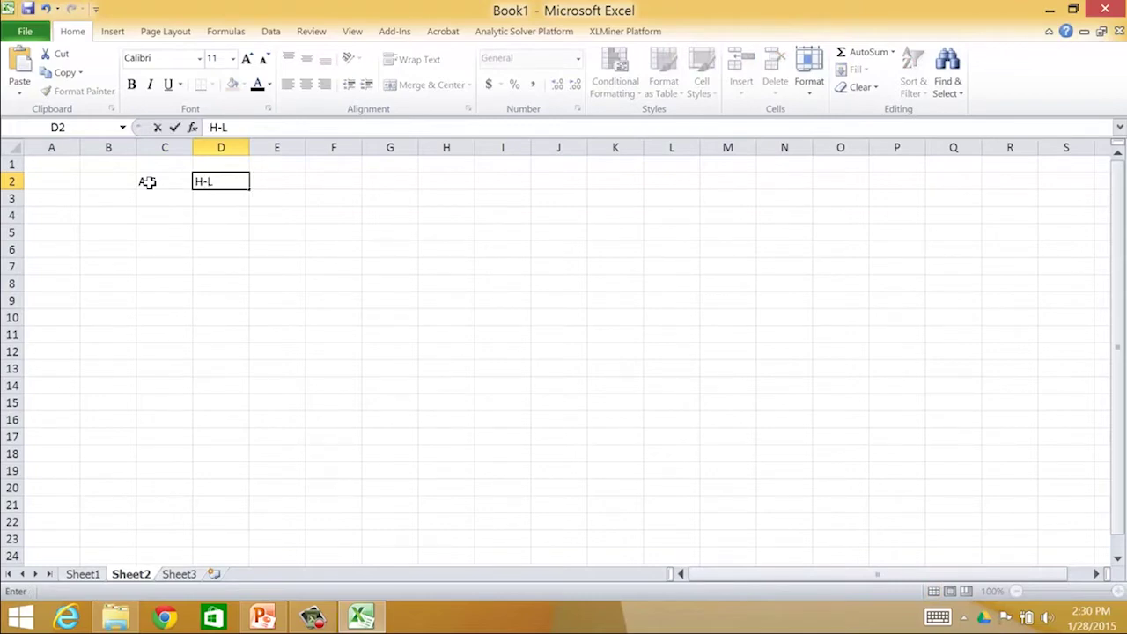
key("Return")
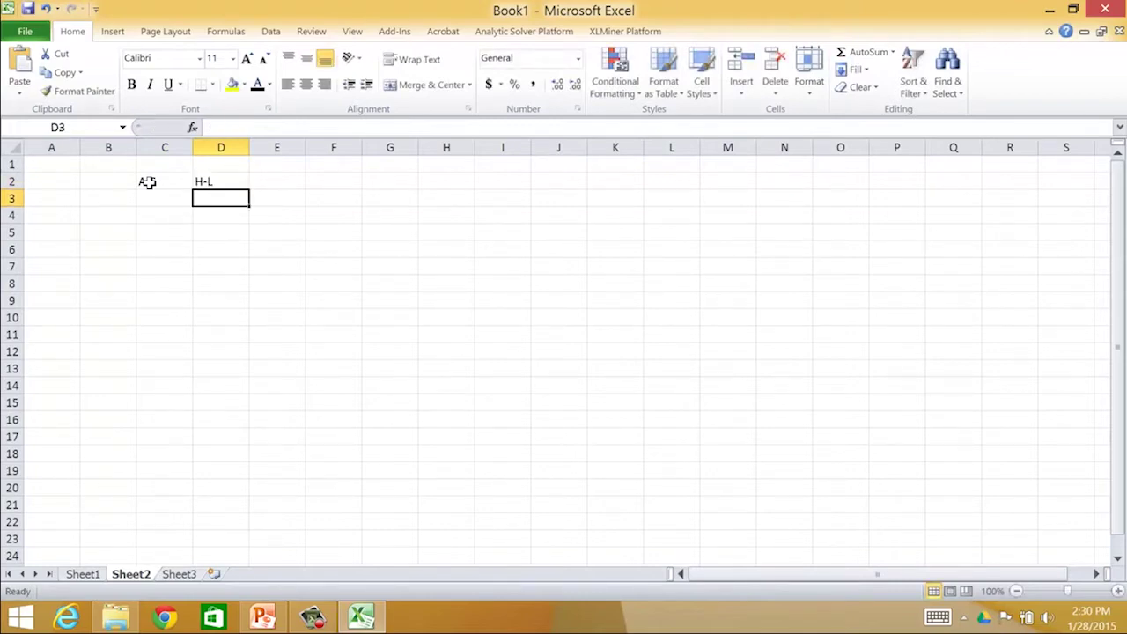
Enter the row label "# to make" in cell B3.
left_click(97, 197)
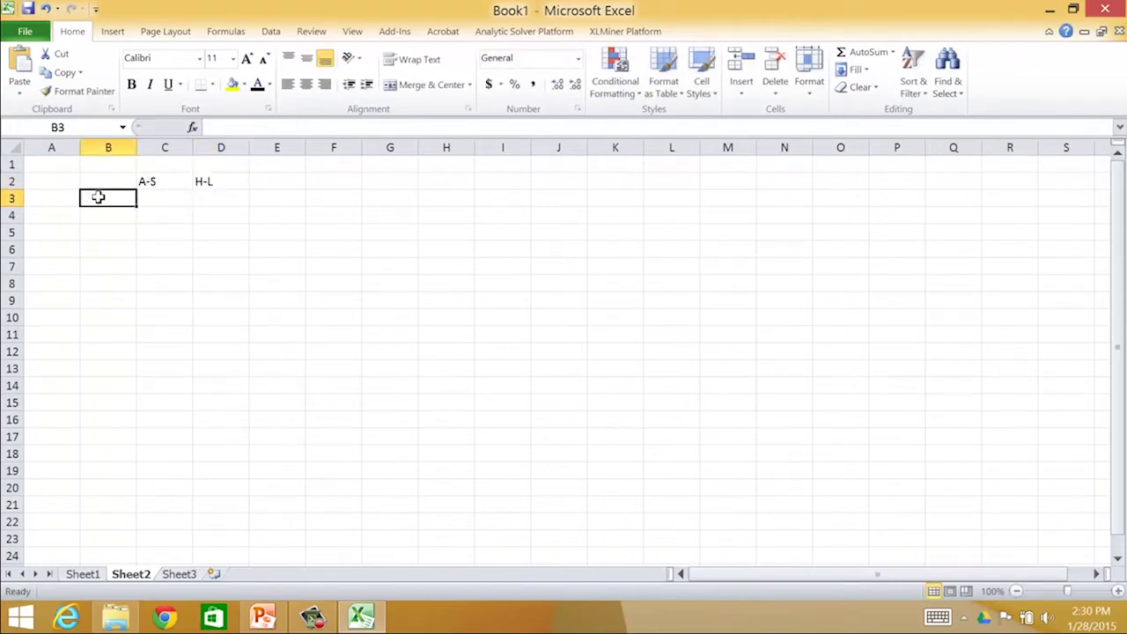
type("# TO MA")
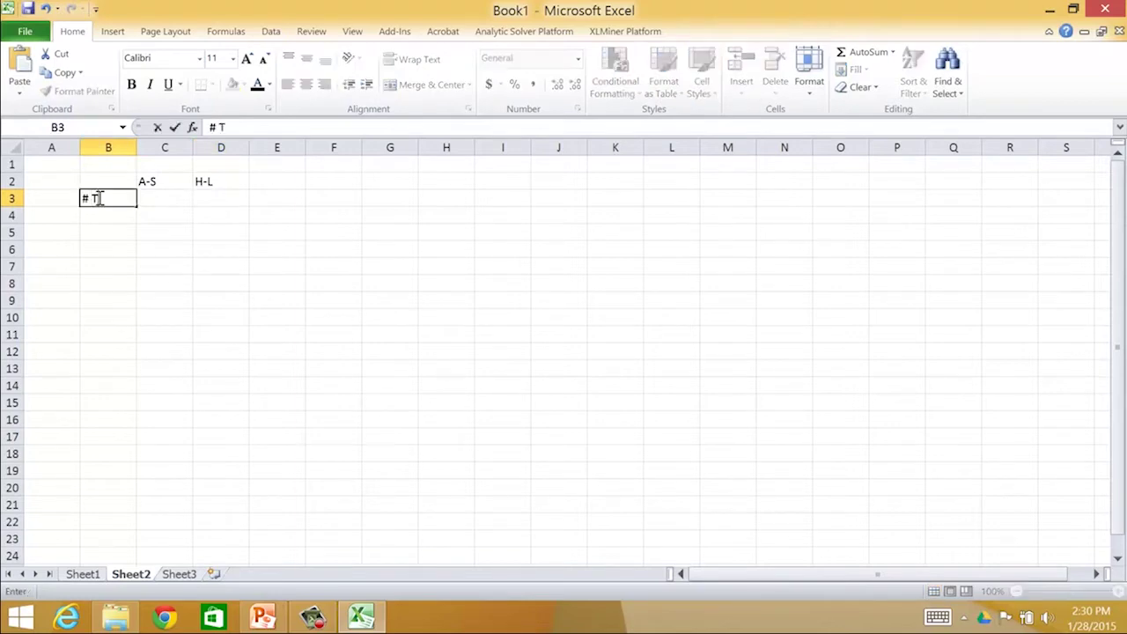
key("BackSpace")
key("BackSpace")
key("BackSpace")
key("BackSpace")
key("BackSpace")
type("to make")
key("Tab")
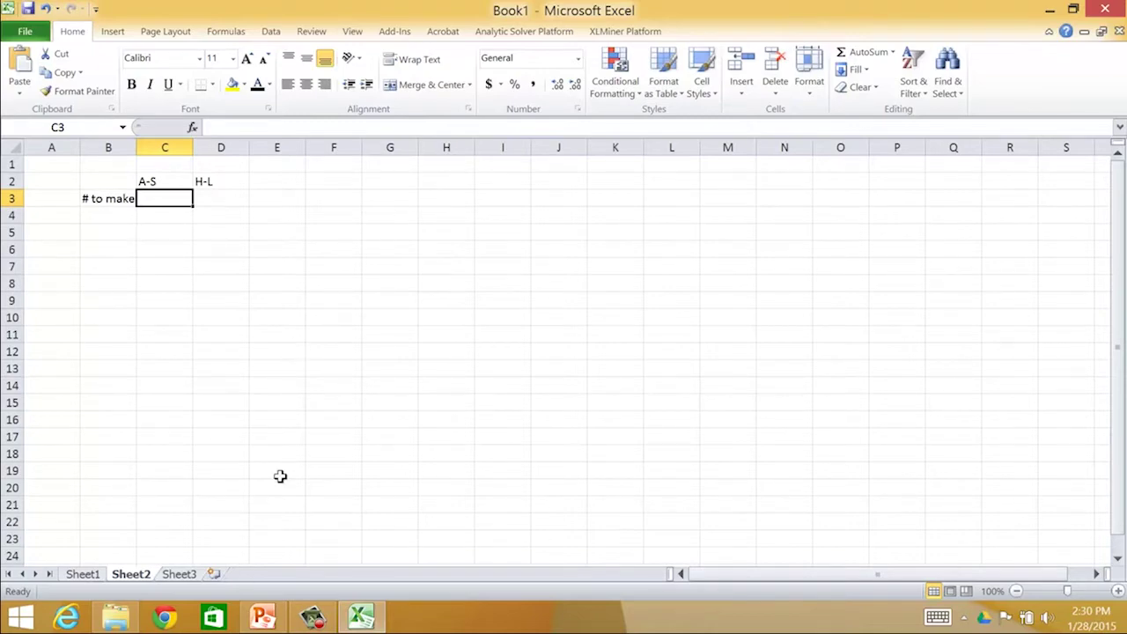
Check the model formulation on Sheet1 and move Sheet2's A-S and H-L headings up to C1:D1.
left_click(262, 619)
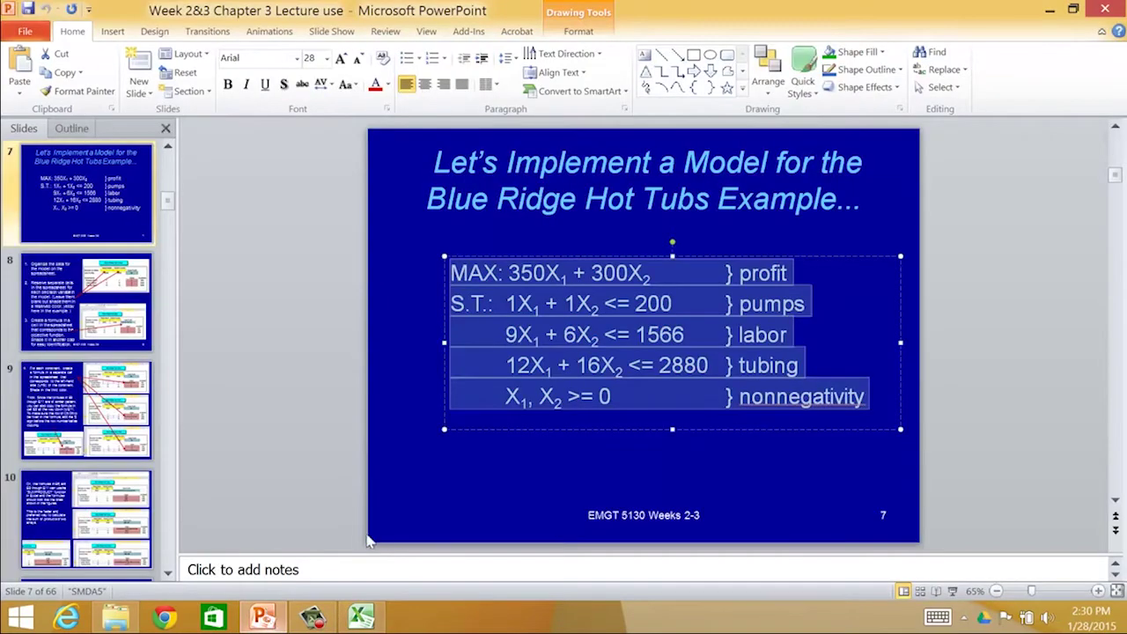
left_click(361, 616)
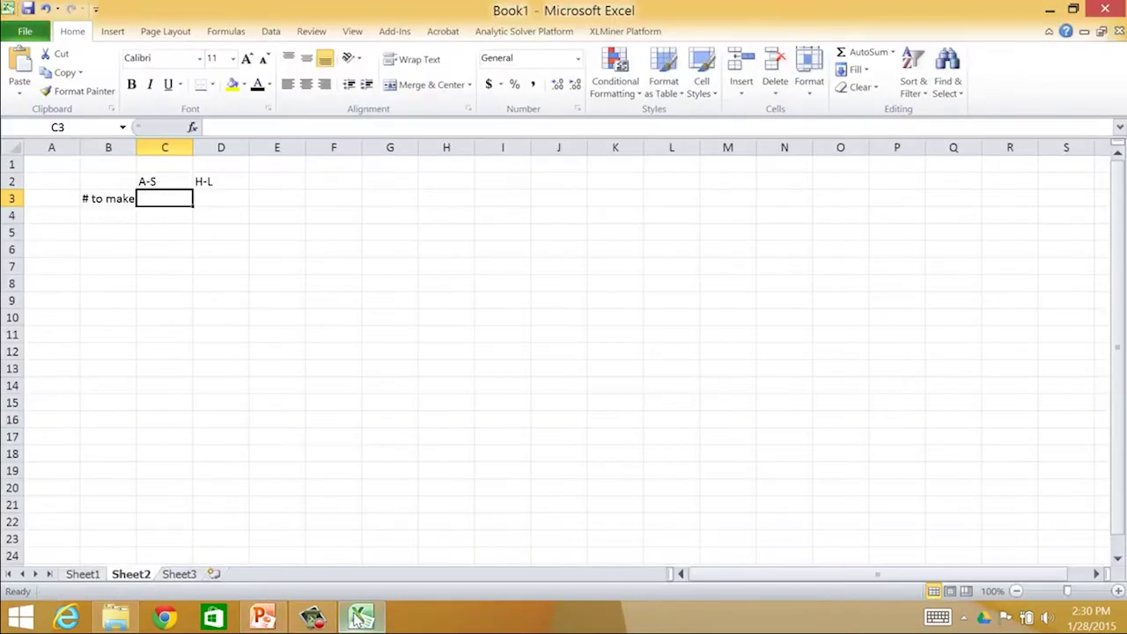
left_click(84, 575)
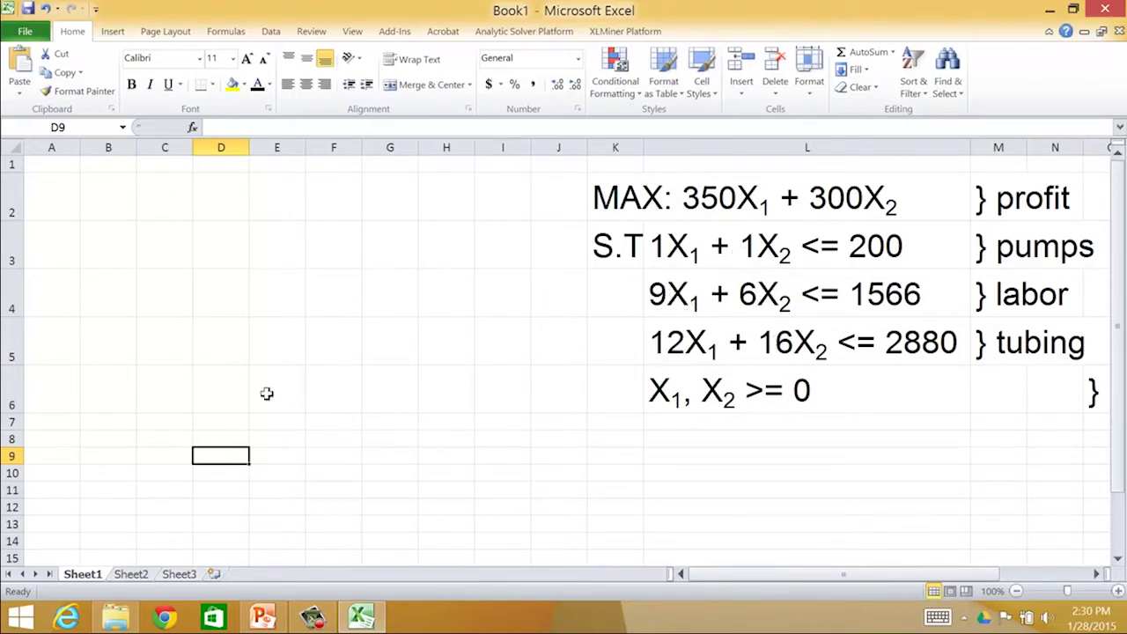
left_click(132, 576)
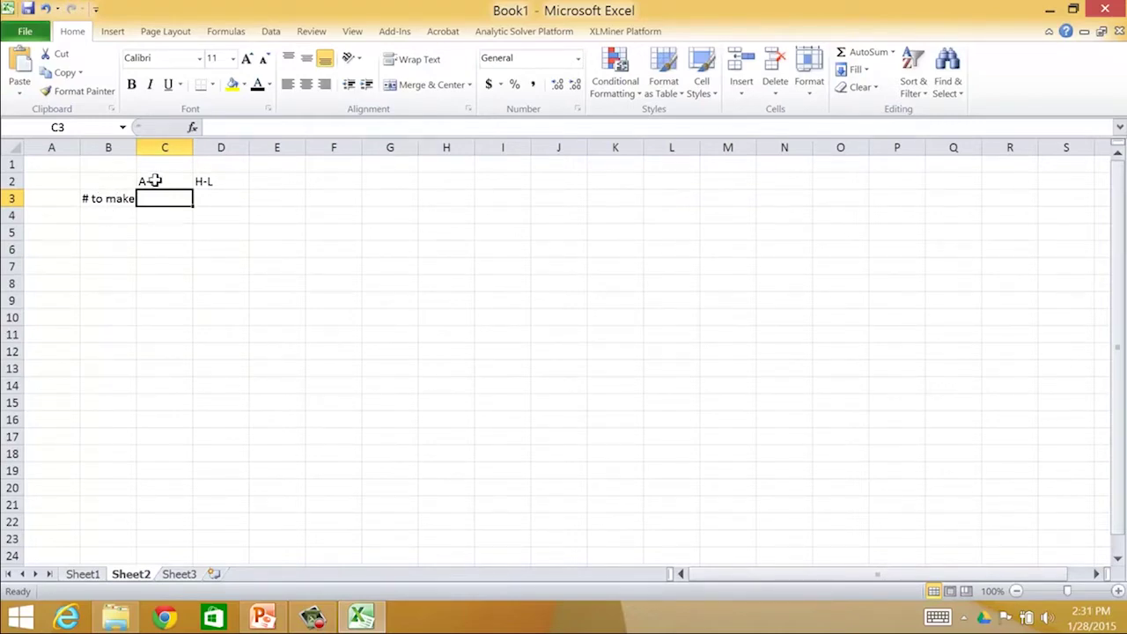
left_click_drag(151, 182, 221, 181)
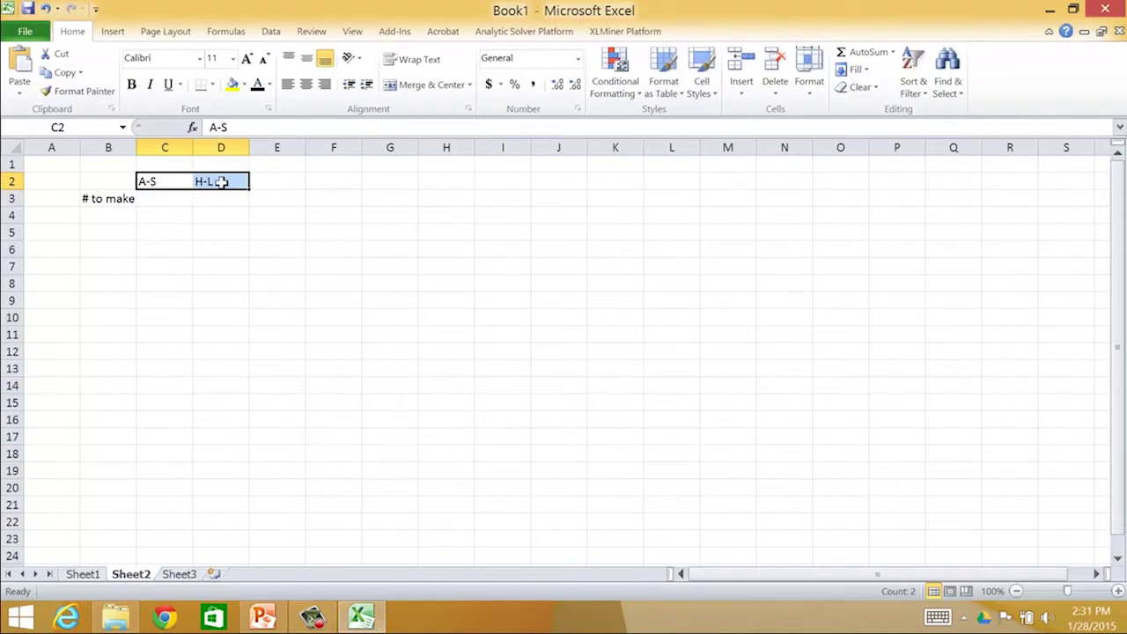
left_click_drag(221, 181, 222, 165)
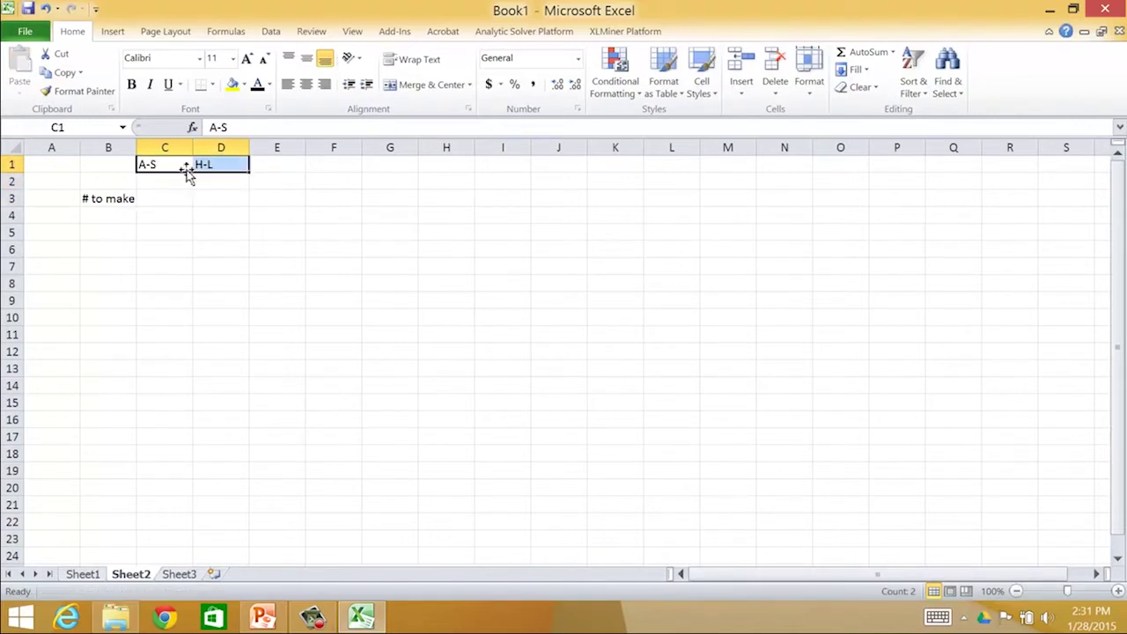
Label B2 "Unit Profit" and enter 350 under A-S and 300 under H-L.
left_click(111, 180)
type("Unit")
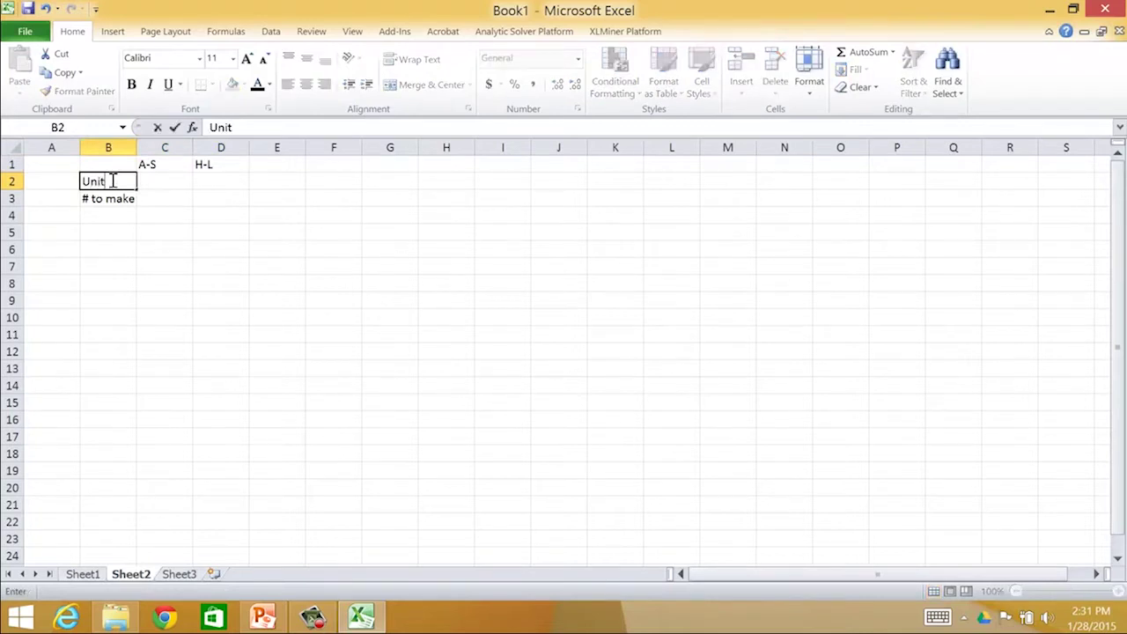
type(" Profit")
key("Return")
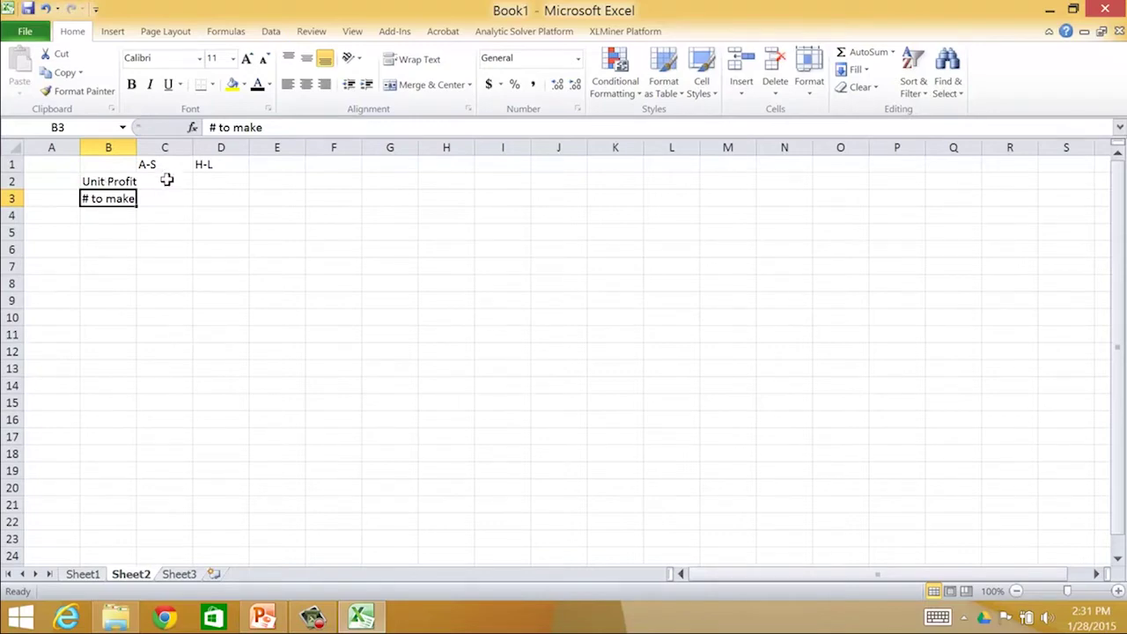
left_click(162, 180)
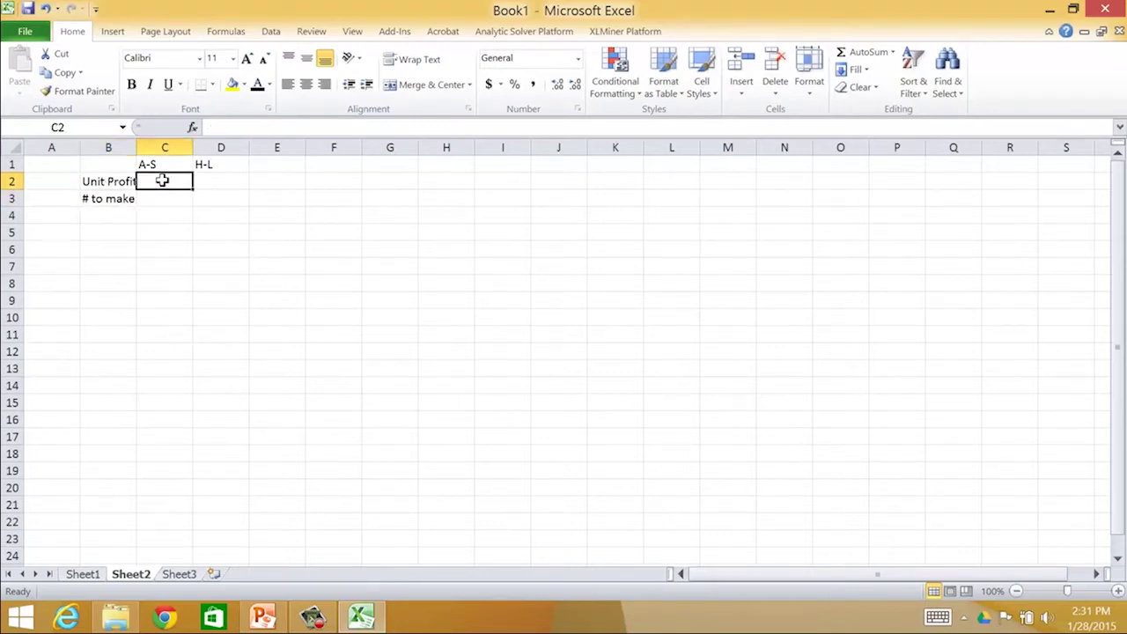
type("350")
key("Tab")
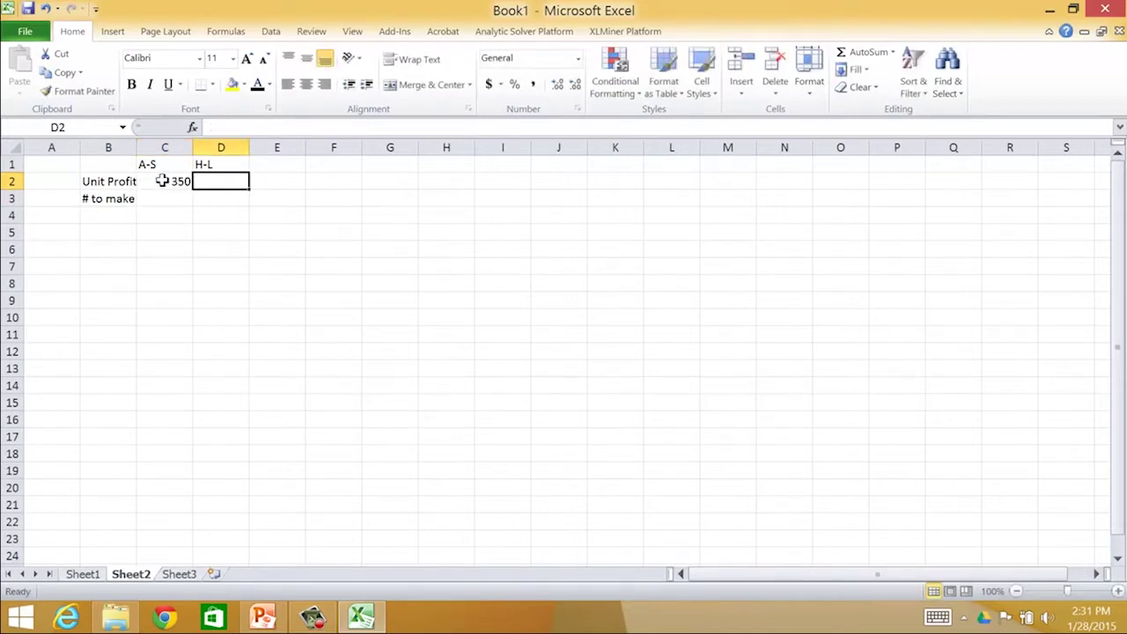
type("300")
key("Return")
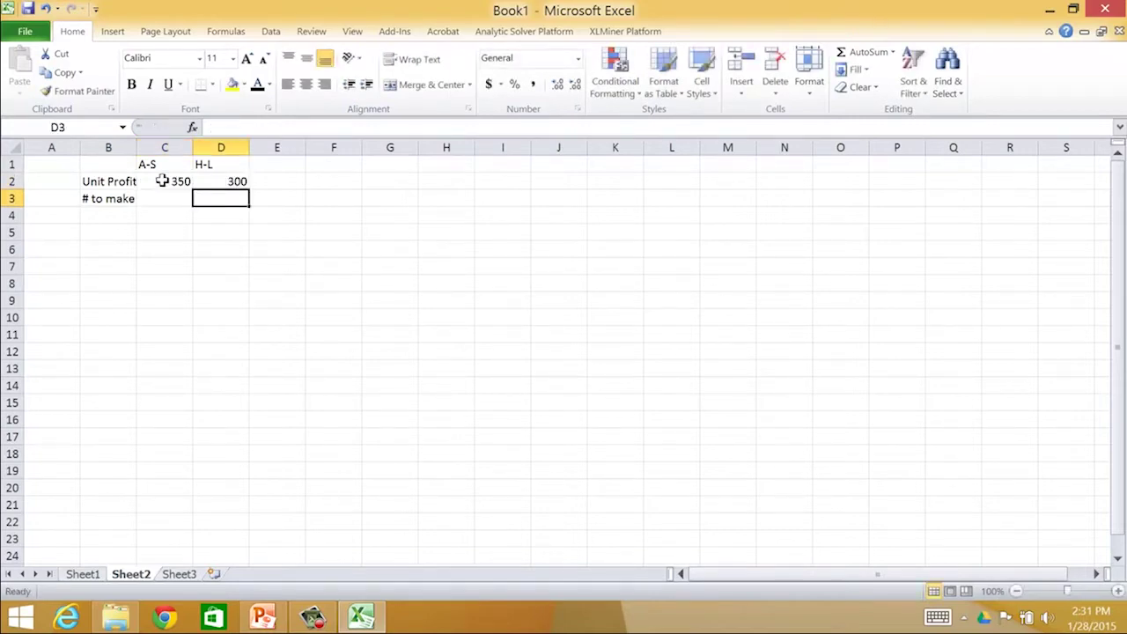
Check the constraints on Sheet1 and enter the row labels Pump, Labor and Tubing in B5:B7 of Sheet2.
left_click(81, 574)
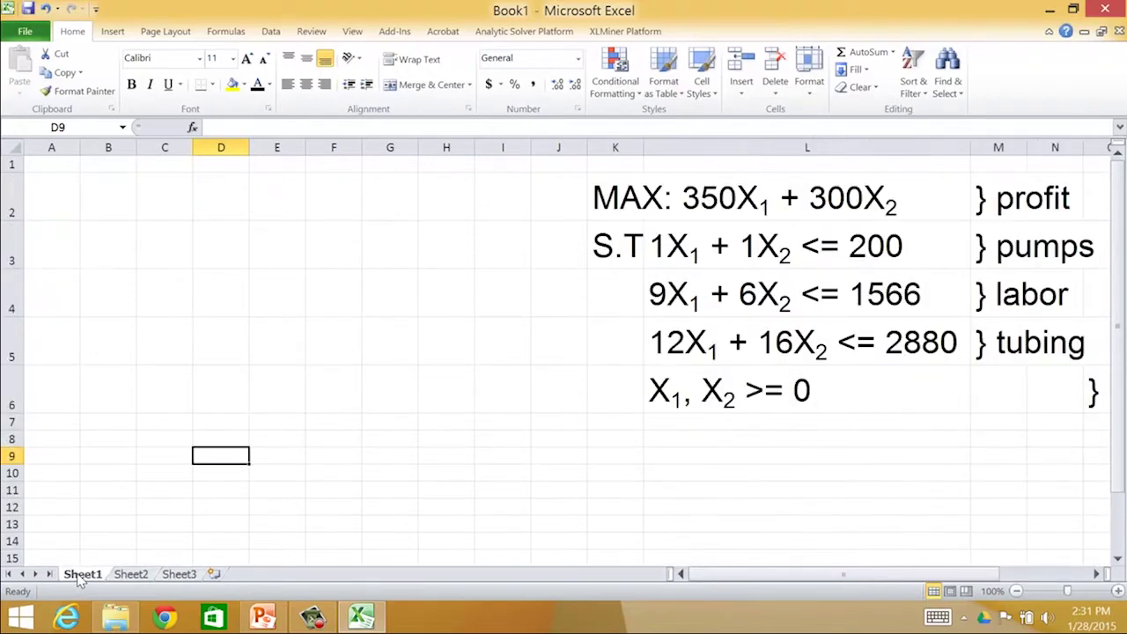
left_click(132, 574)
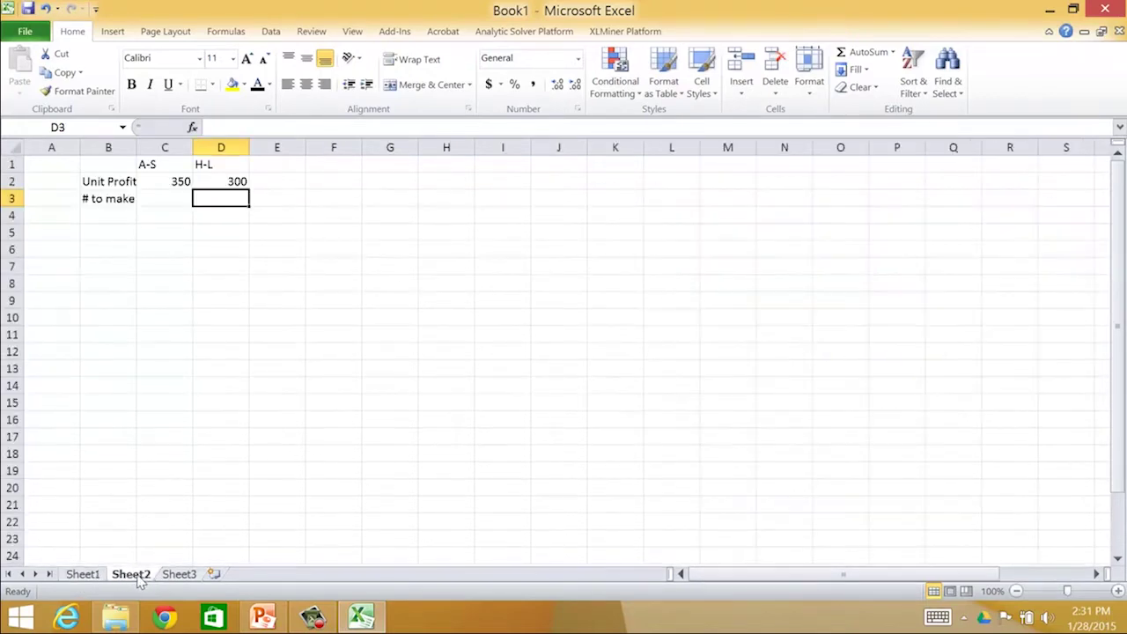
left_click(103, 230)
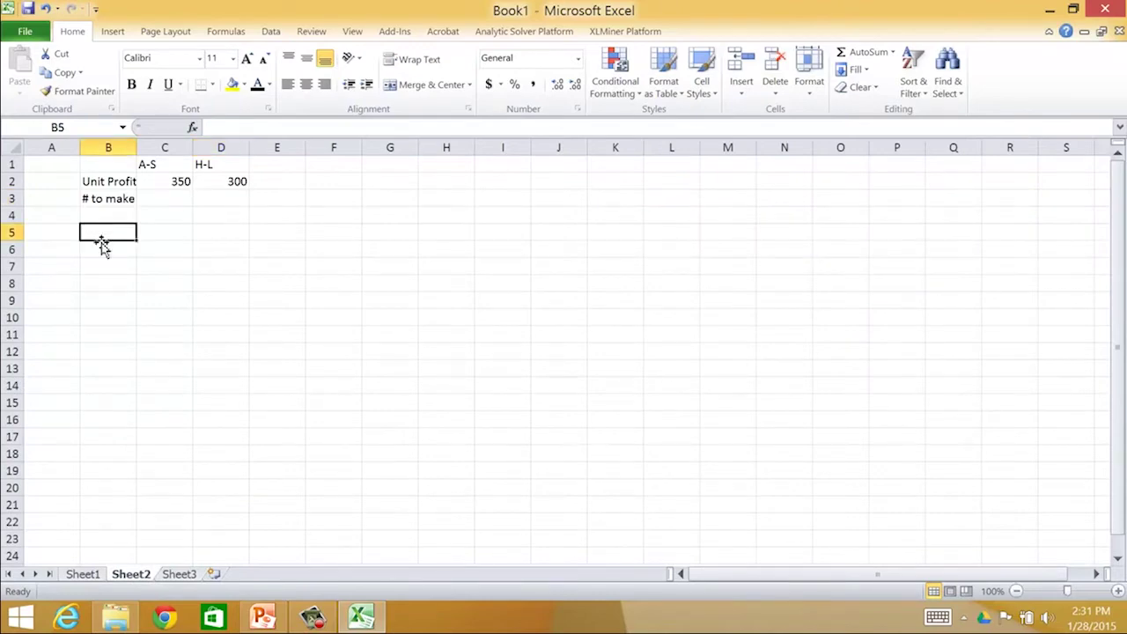
left_click(84, 574)
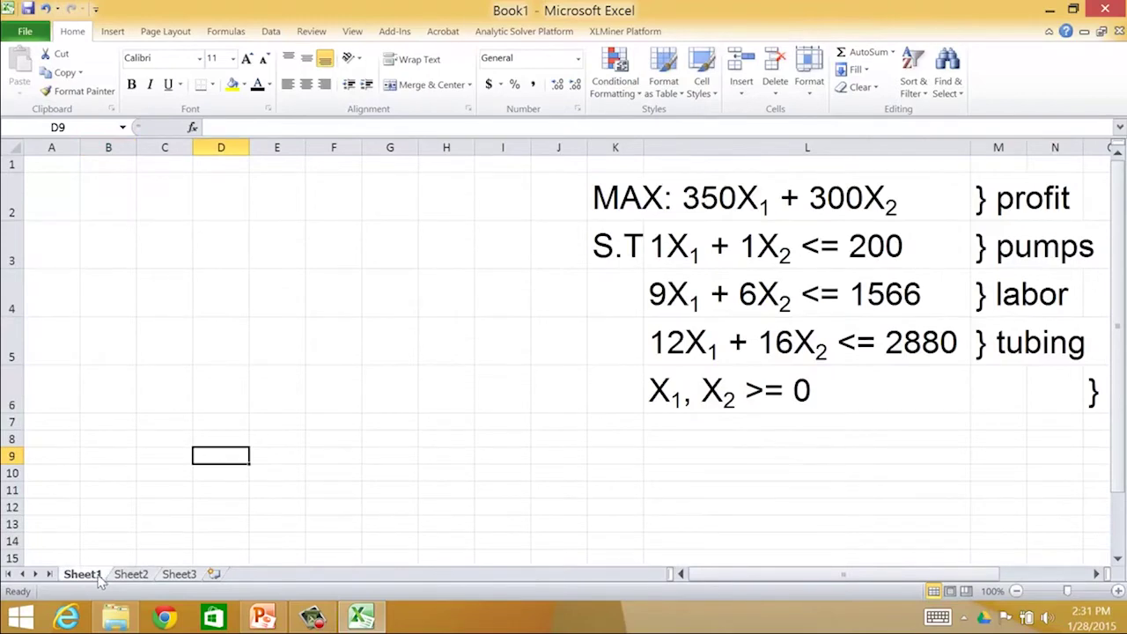
left_click(141, 575)
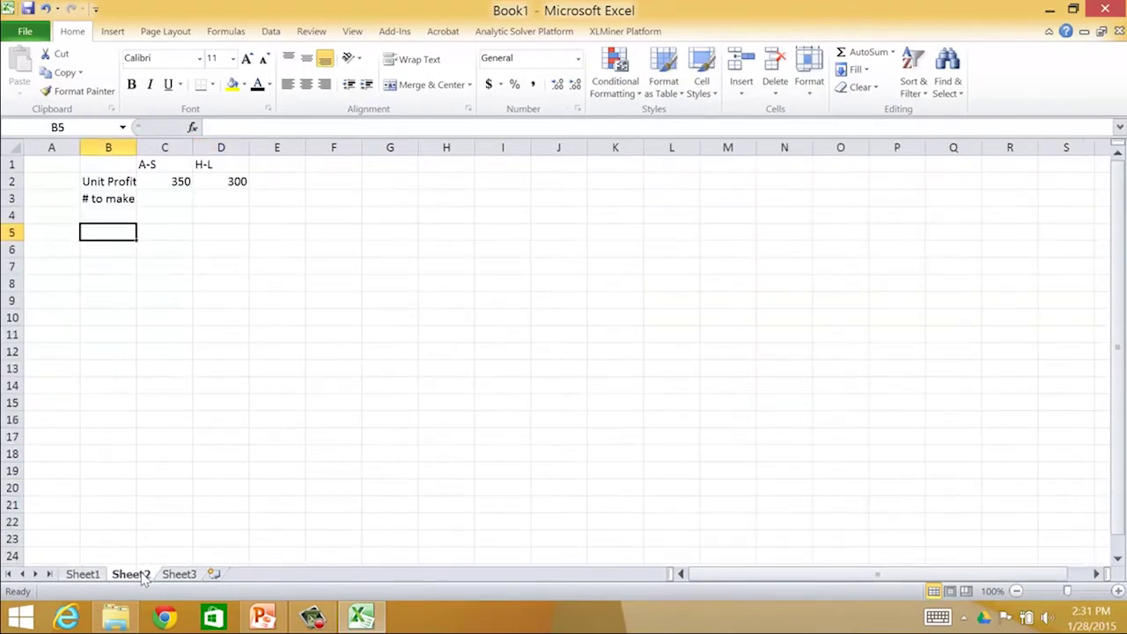
type("Pump")
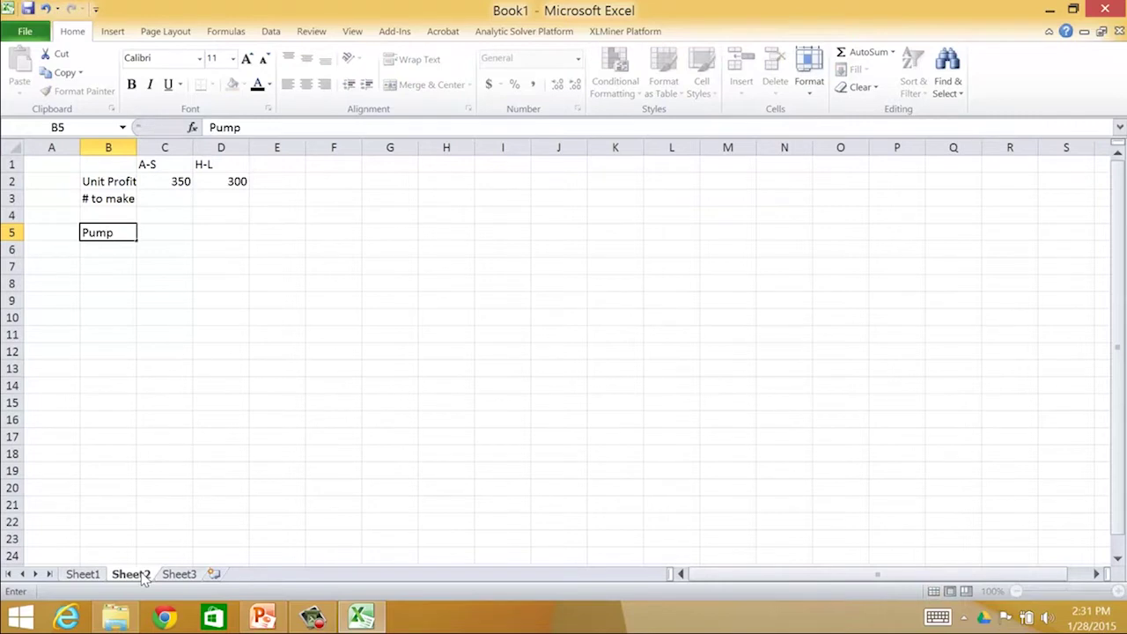
key("Return")
type("La")
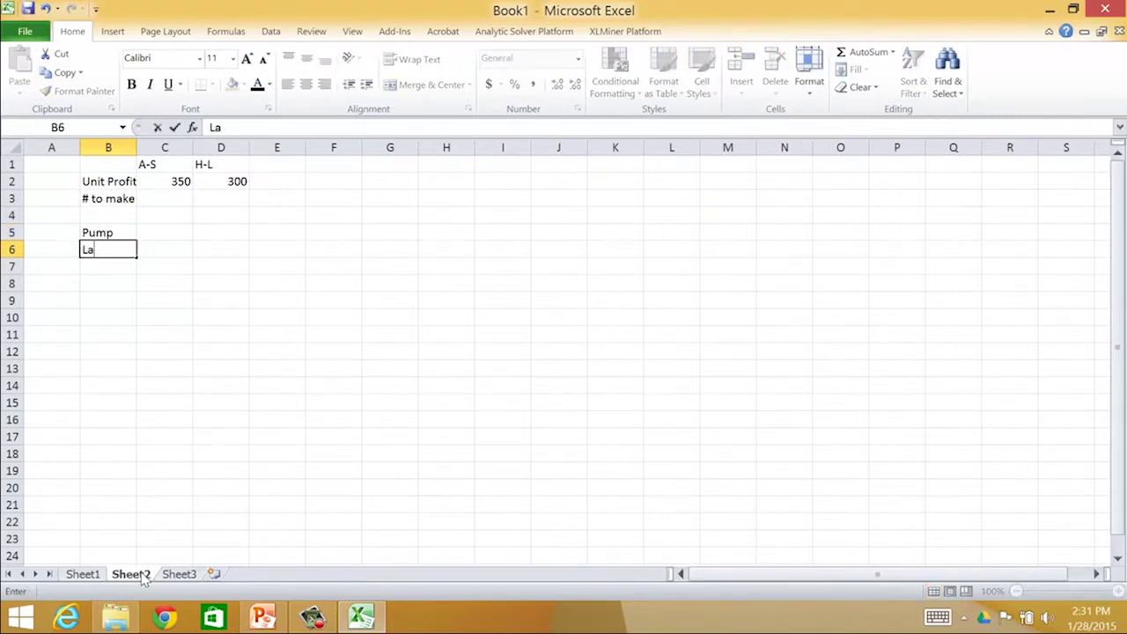
type("bor")
key("Return")
type("Tubing")
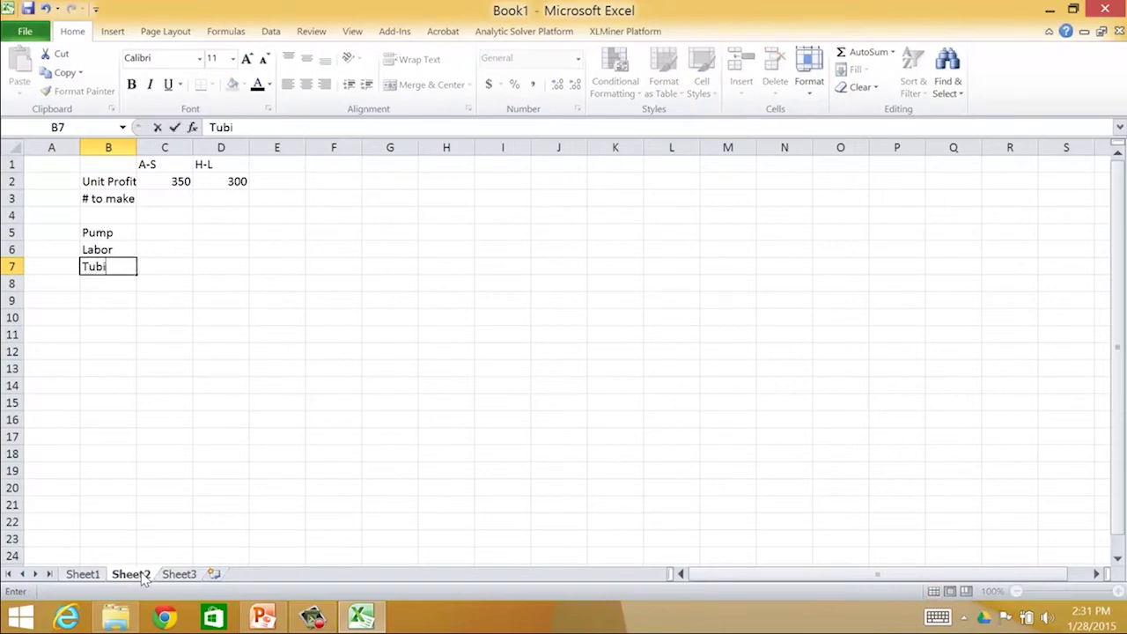
Enter the pump requirement of 1 for both A-S and H-L in C5:D5.
left_click(156, 231)
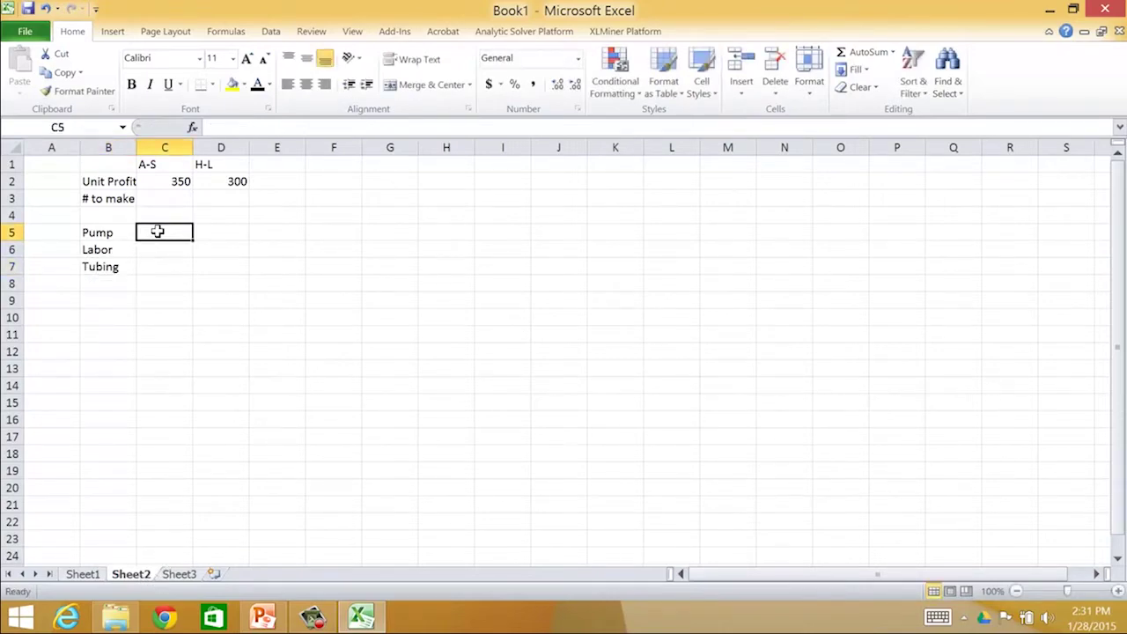
type("1")
key("Tab")
type("1")
key("Down")
key("Left")
Enter the labor requirements, 9 for A-S and 6 for H-L, in C6:D6.
type("9")
key("Tab")
type("6")
key("Down")
key("Left")
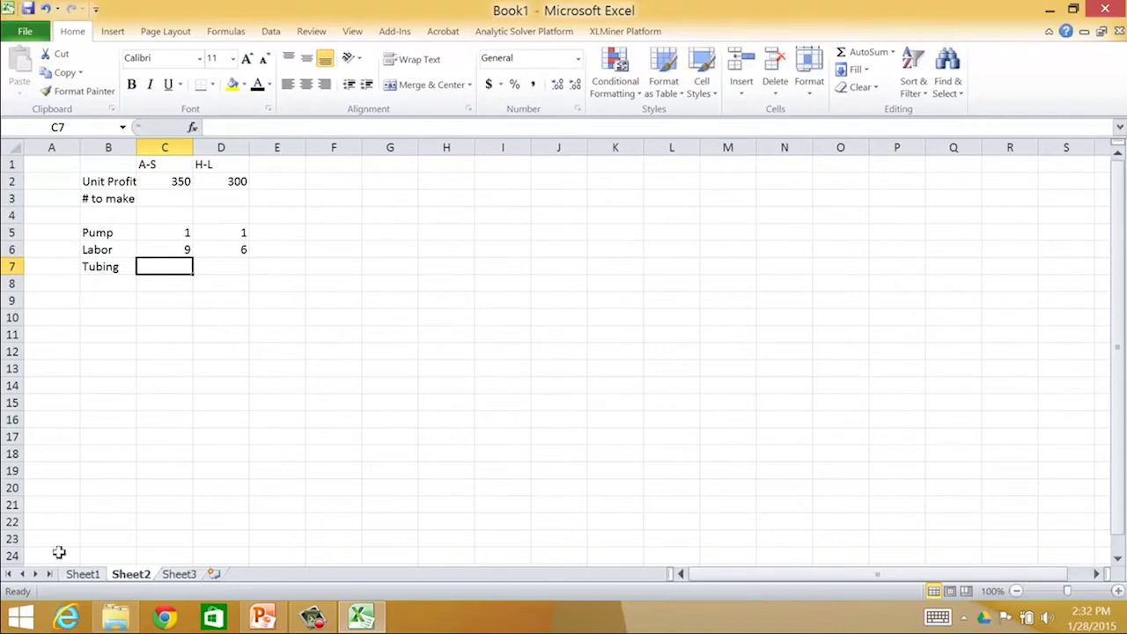
Check the tubing constraint on Sheet1 and enter 12 for A-S and 16 for H-L in Sheet2's Tubing row.
left_click(83, 574)
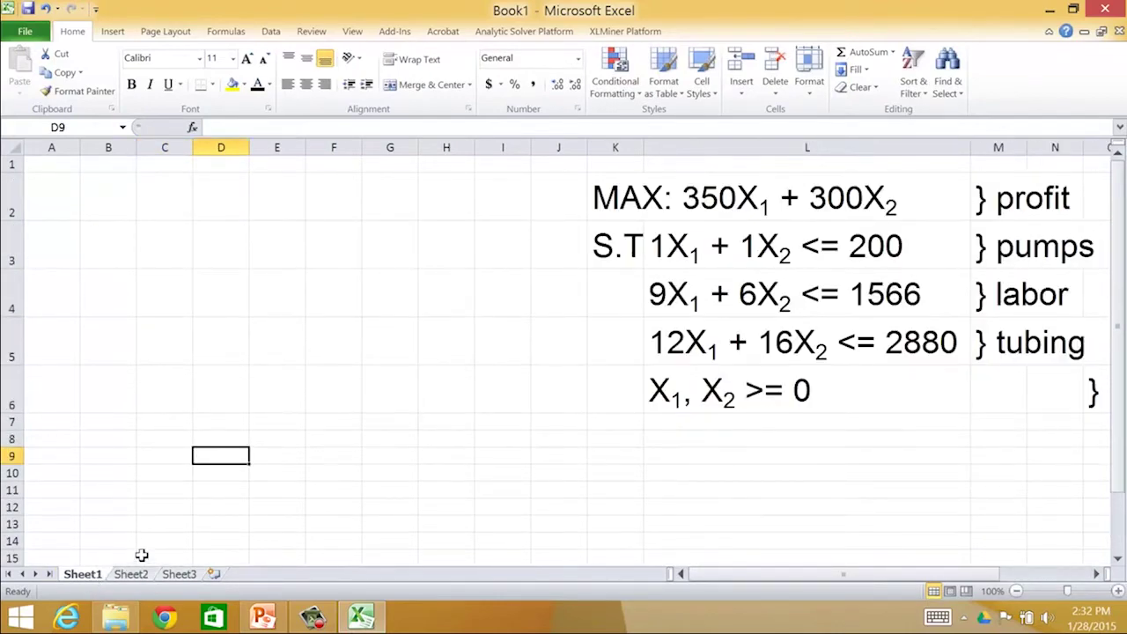
left_click(130, 574)
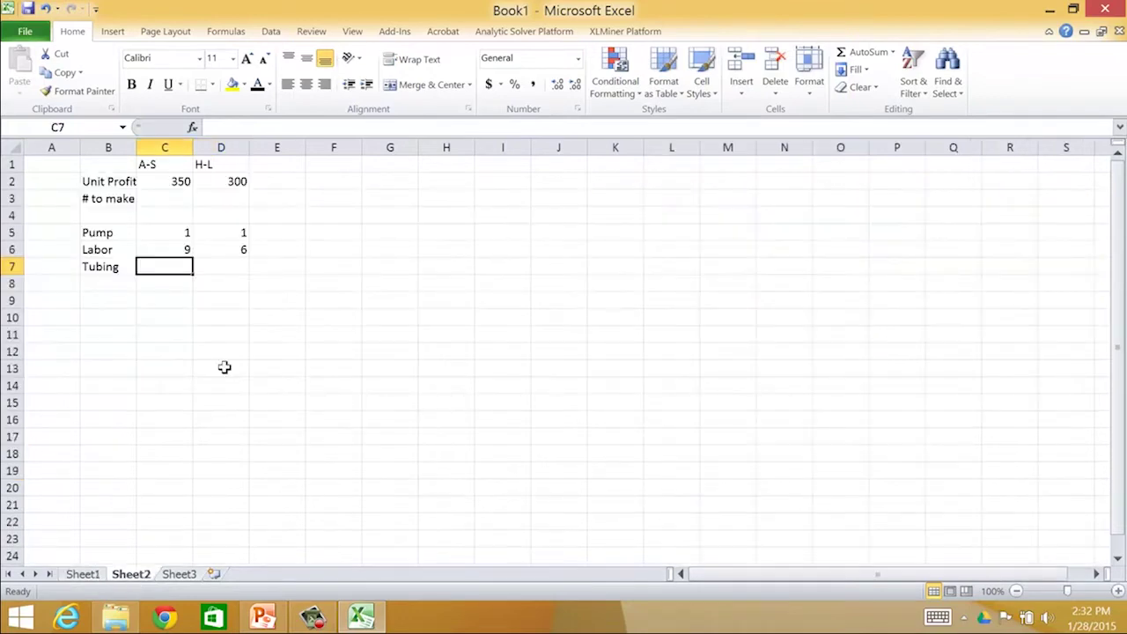
type("12")
type("16")
key("Tab")
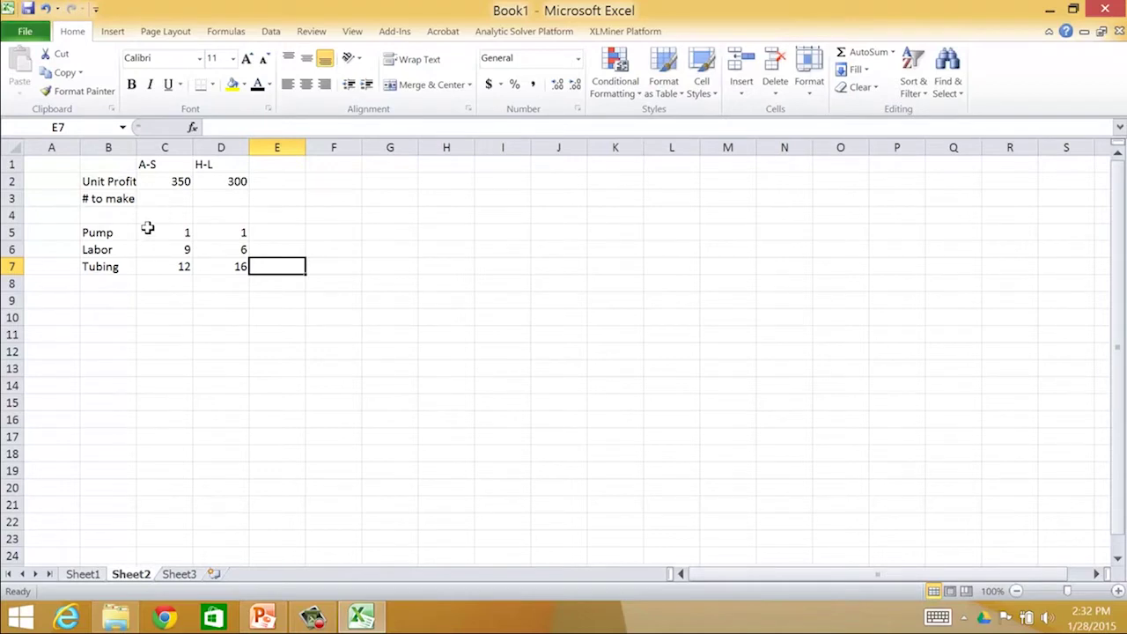
Add the heading "Available" in E4 and enter 200 as the available pumps in E5.
left_click(283, 216)
type("Available")
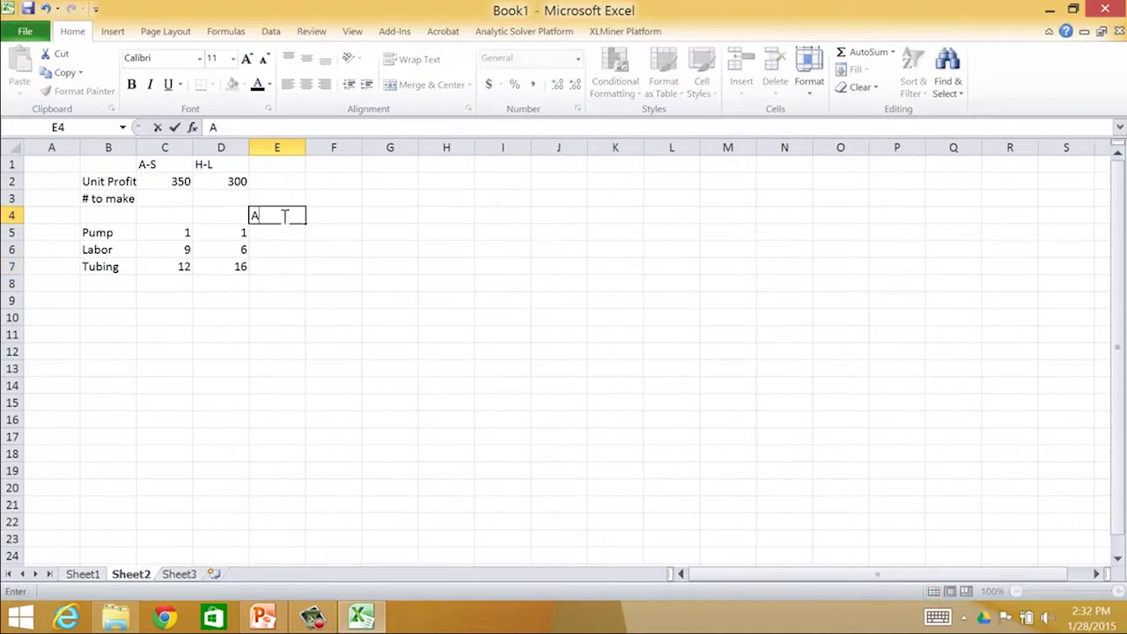
key("Return")
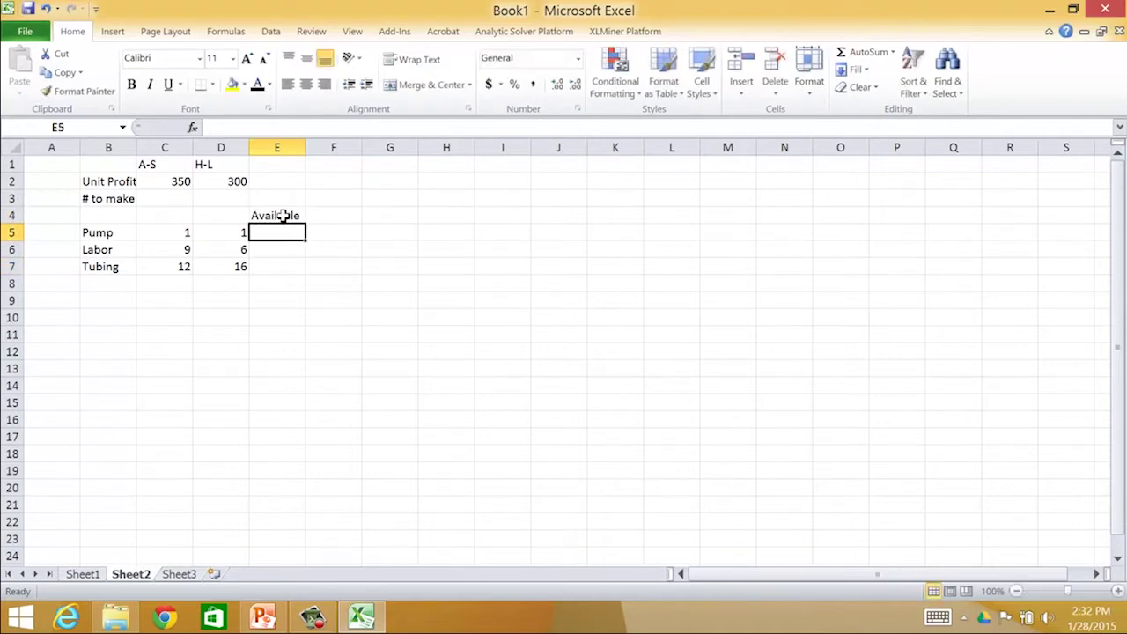
type("200")
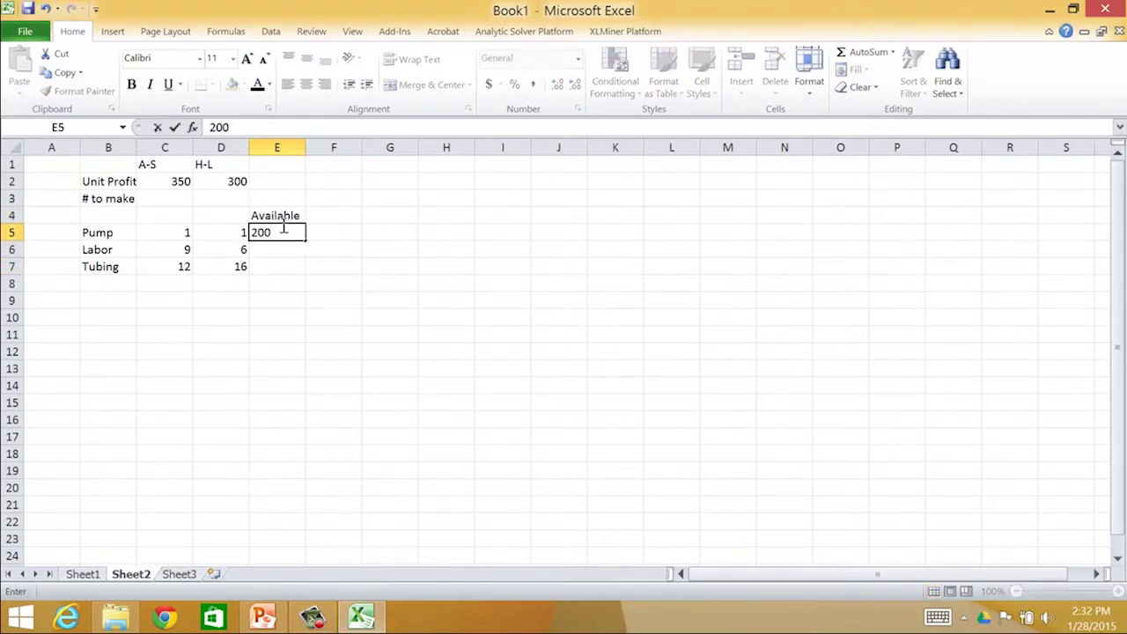
key("Return")
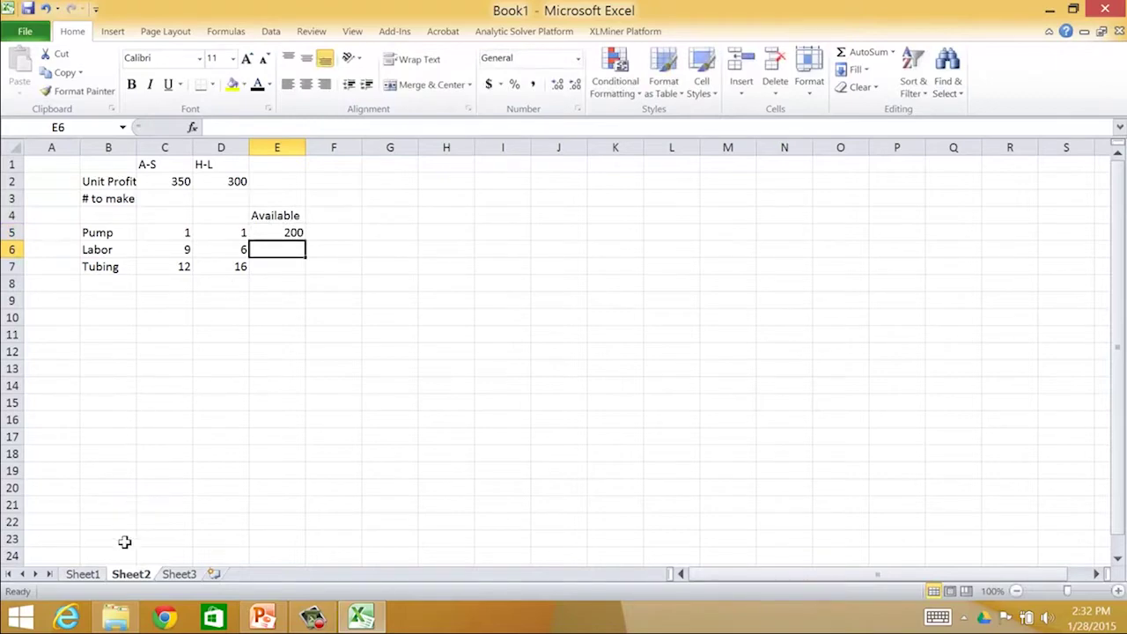
Look up the labor and tubing limits on Sheet1 and enter 1566 in E6 and 2880 in E7 of Sheet2.
left_click(82, 574)
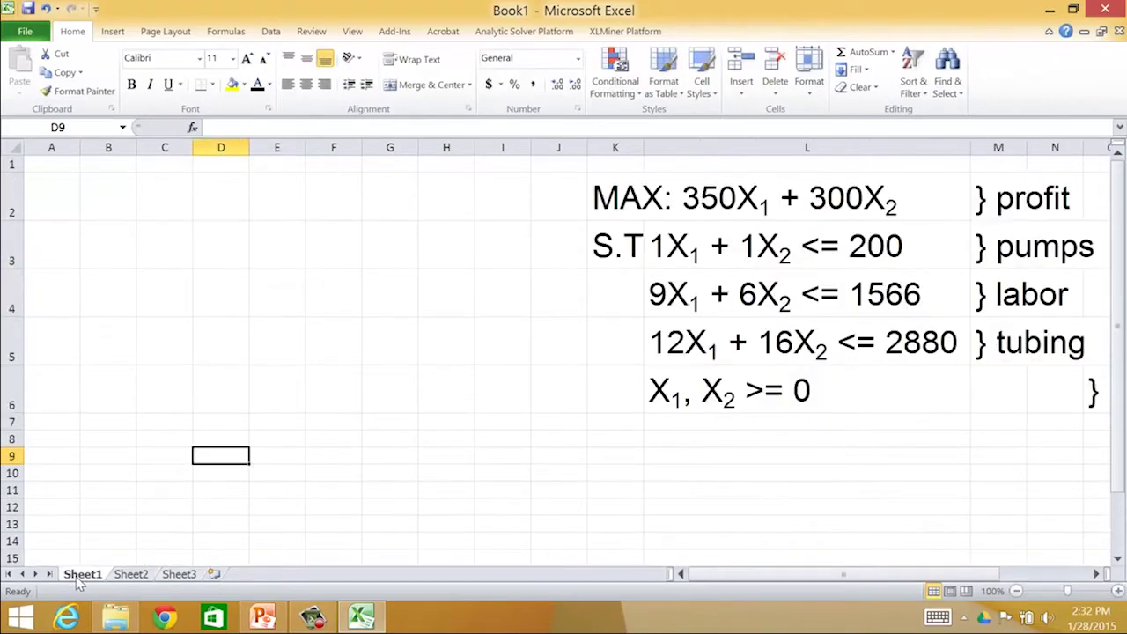
left_click(135, 577)
type("1566")
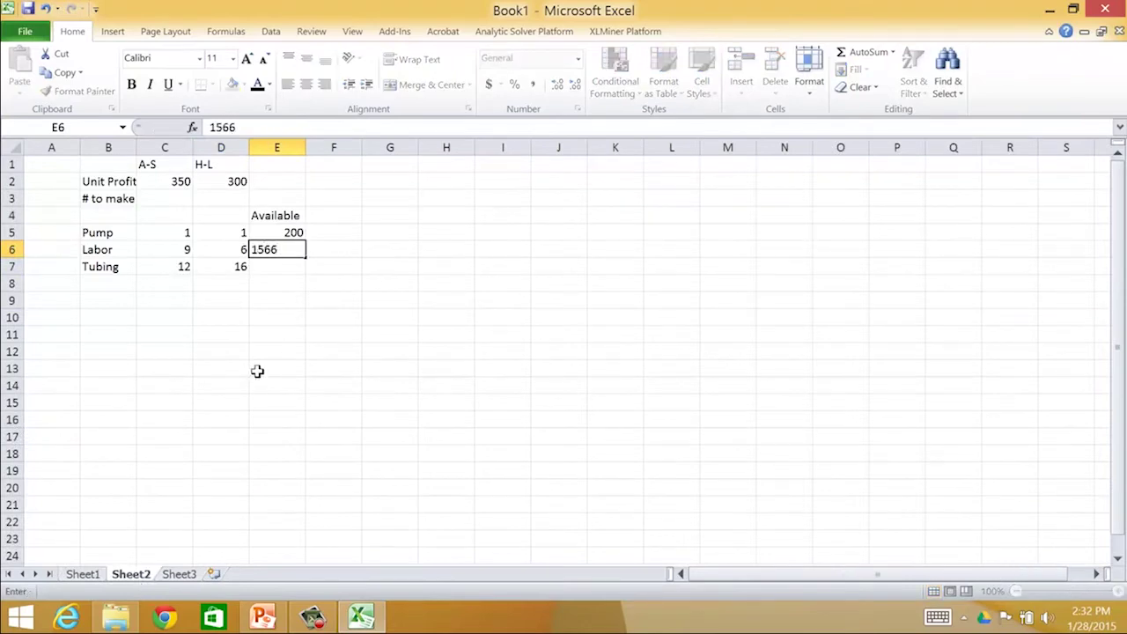
key("Return")
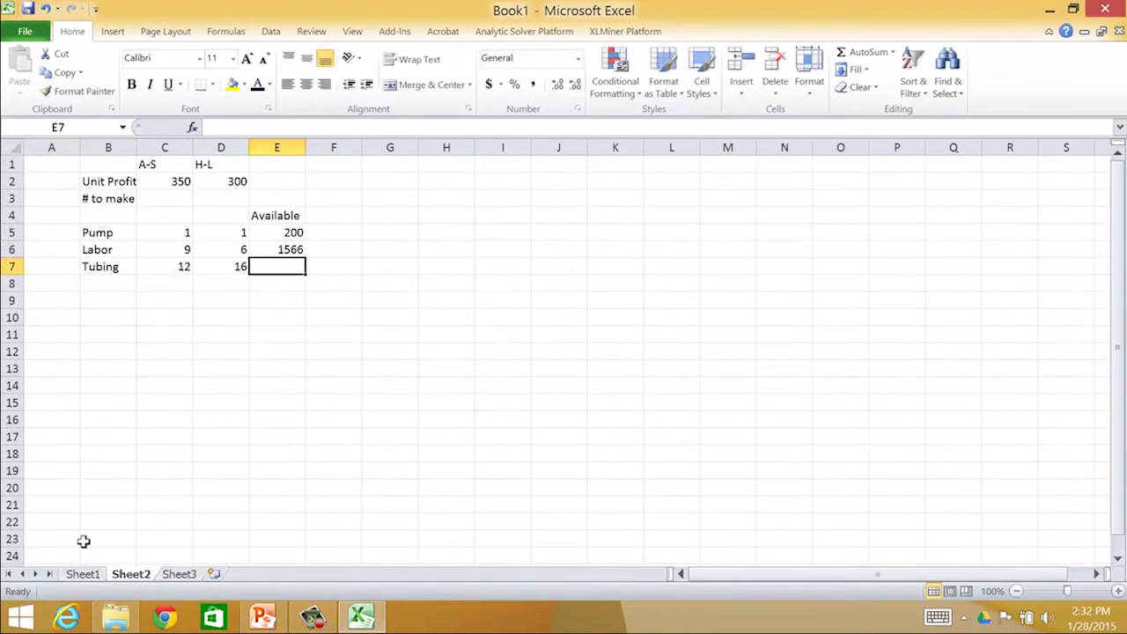
left_click(82, 574)
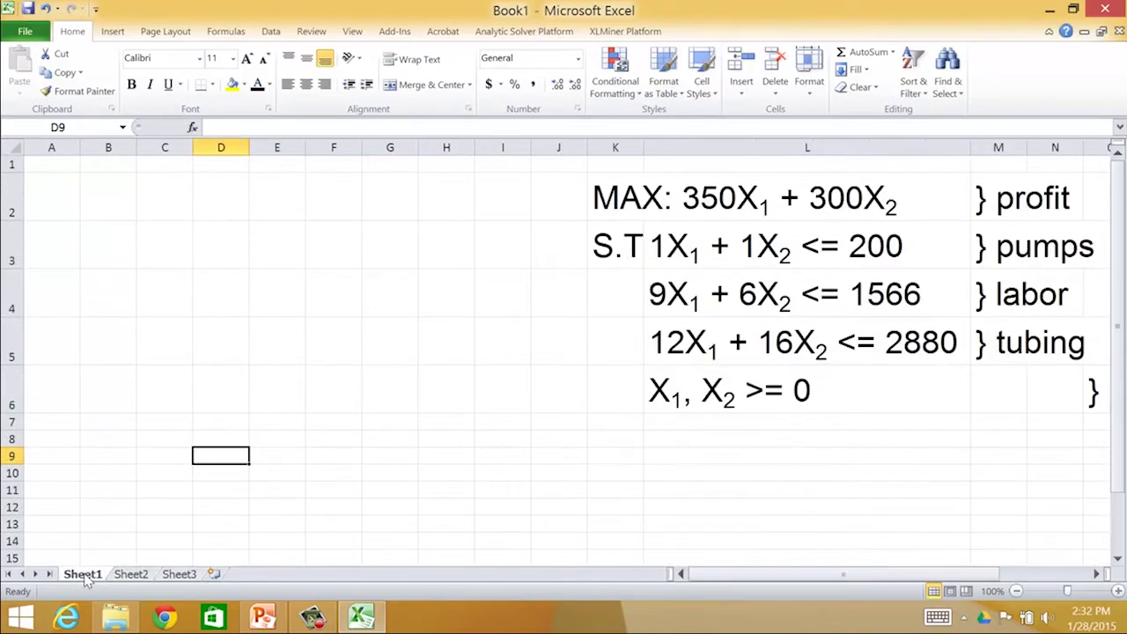
left_click(132, 575)
type("2880")
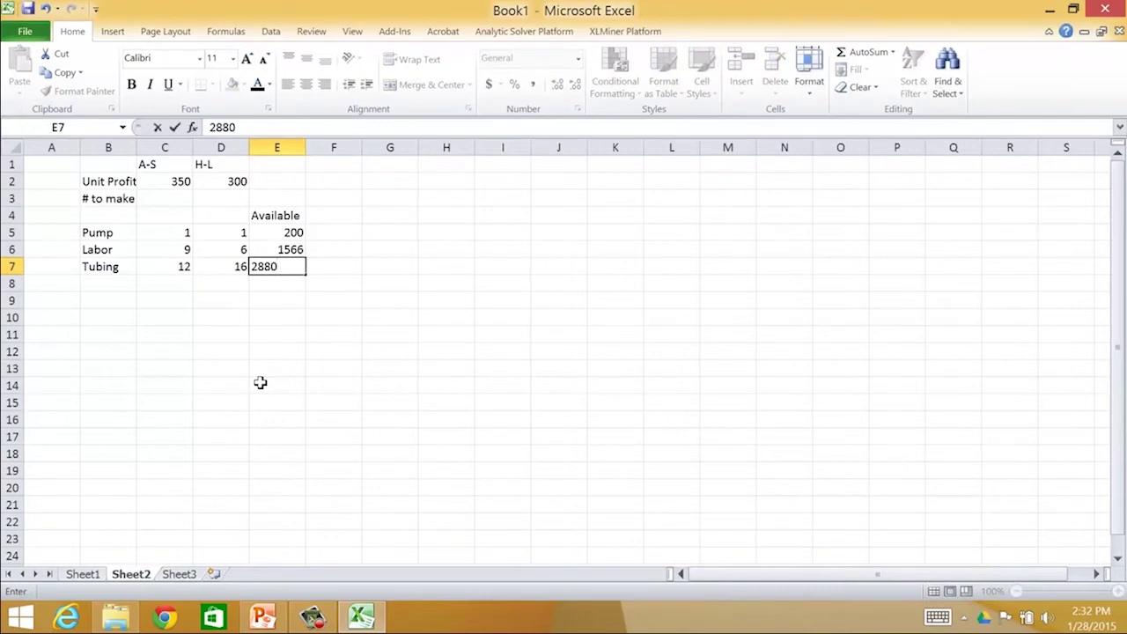
key("Return")
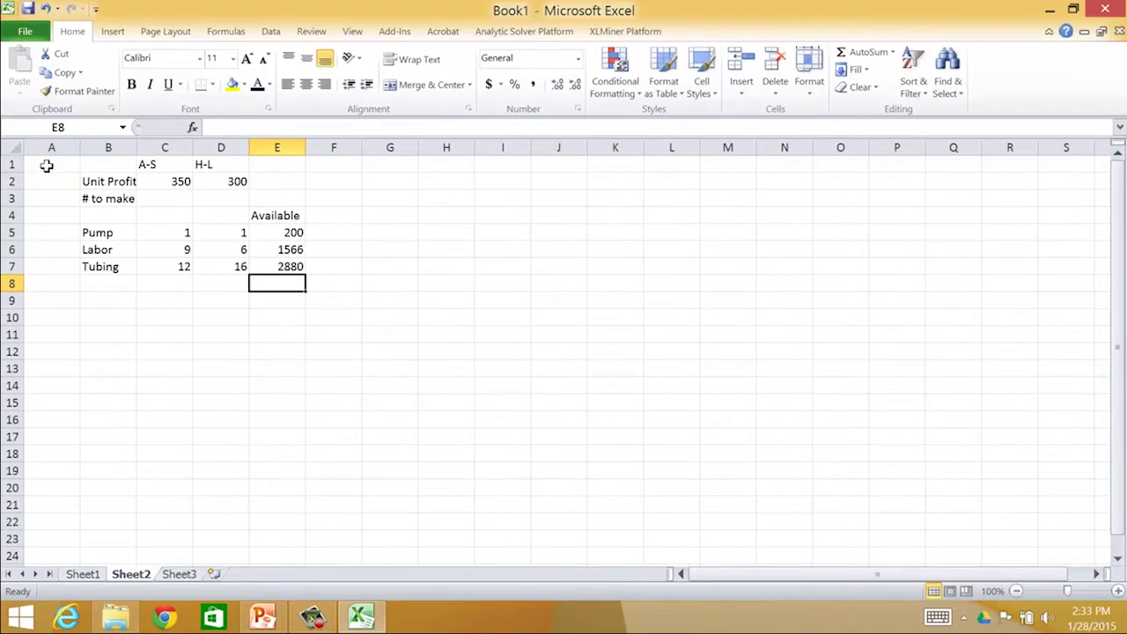
Zoom the sheet to fit the range A1:I17.
left_click_drag(47, 165, 501, 432)
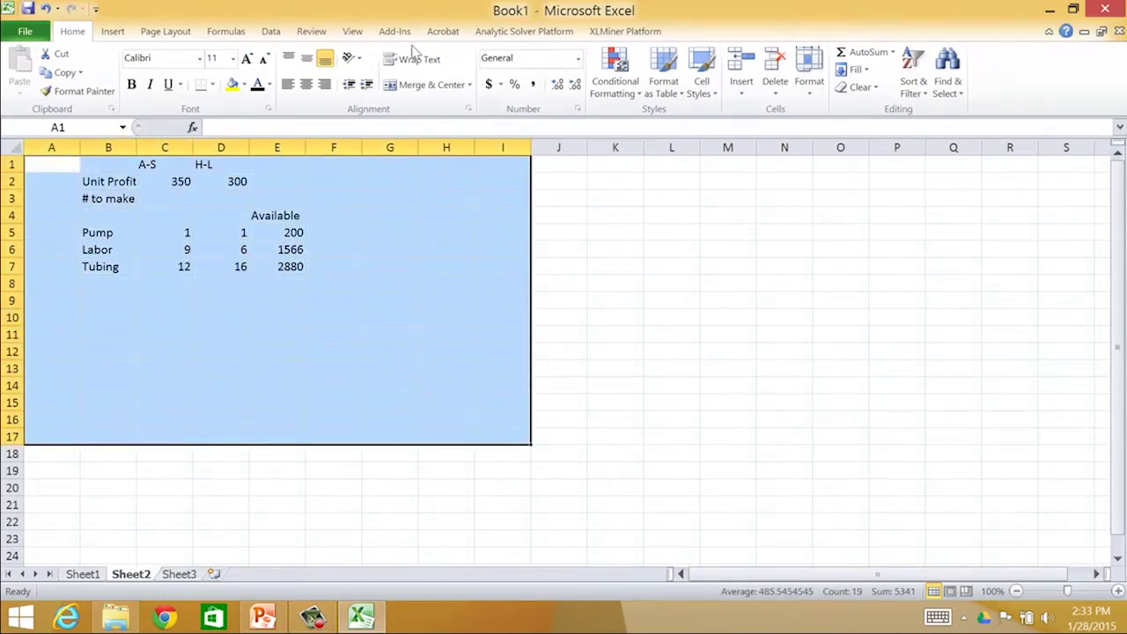
left_click(356, 33)
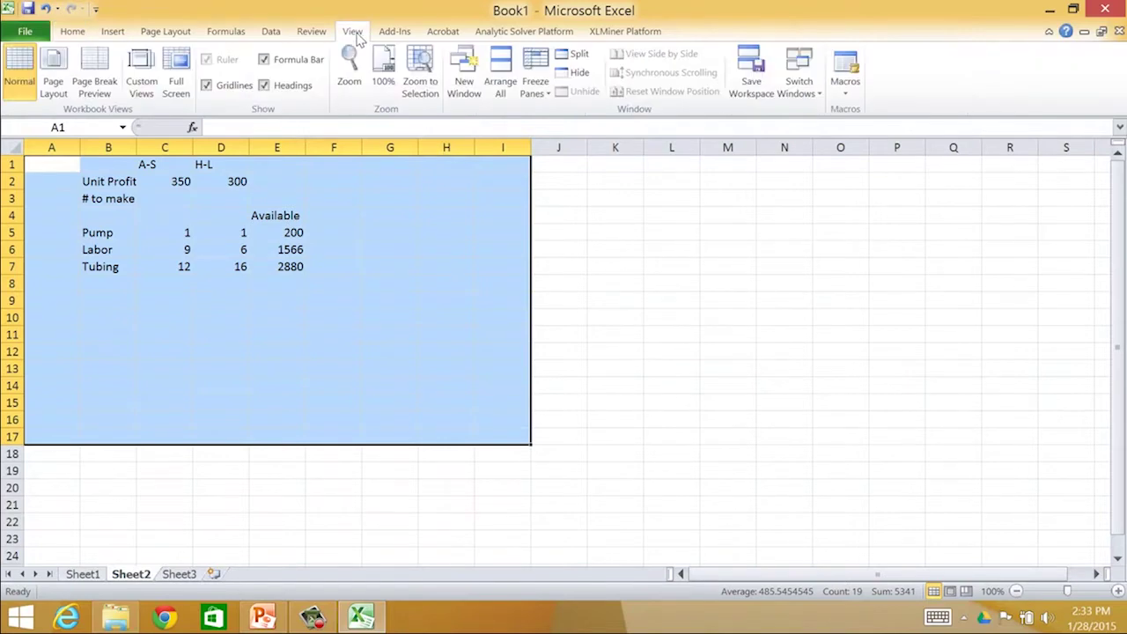
left_click(422, 89)
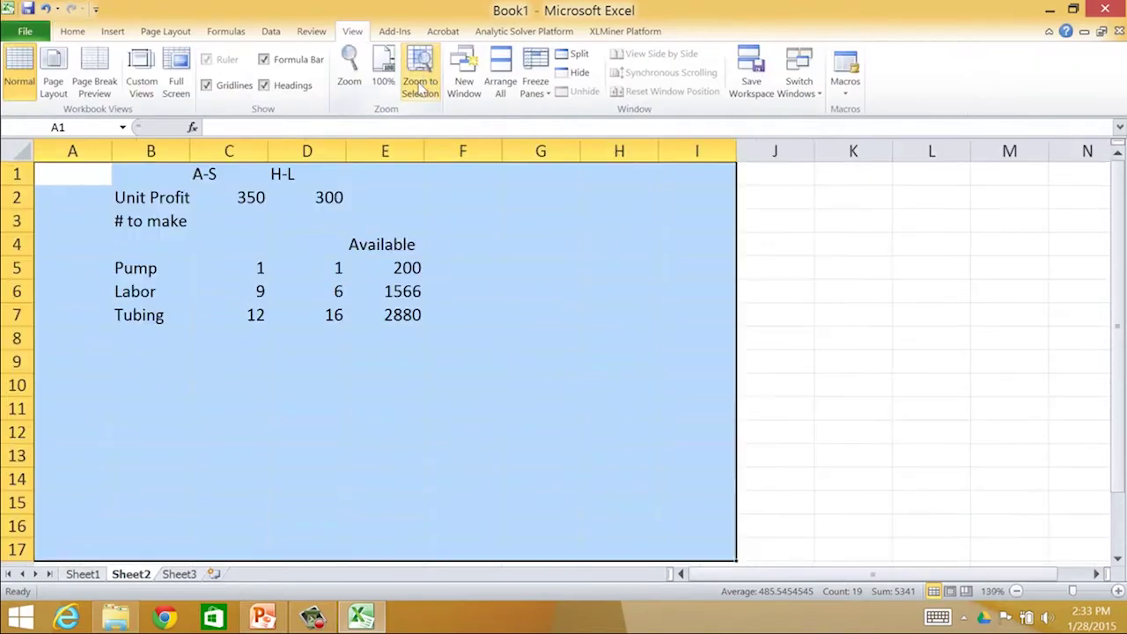
left_click(493, 301)
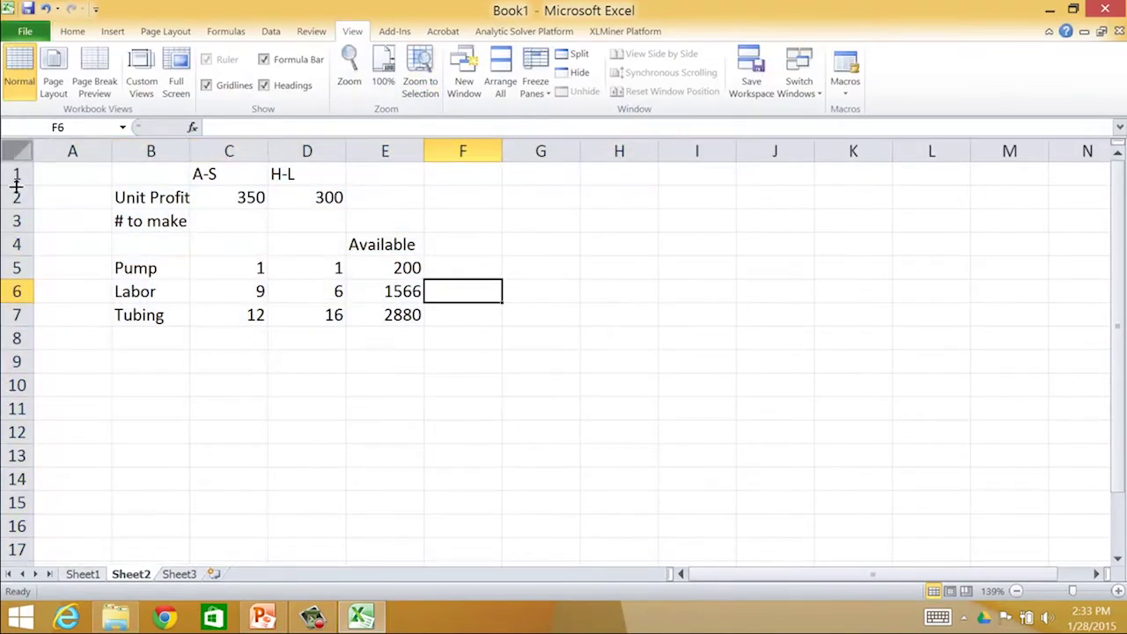
Fill the "# to make" decision cells C3:D3 with yellow.
left_click(226, 215)
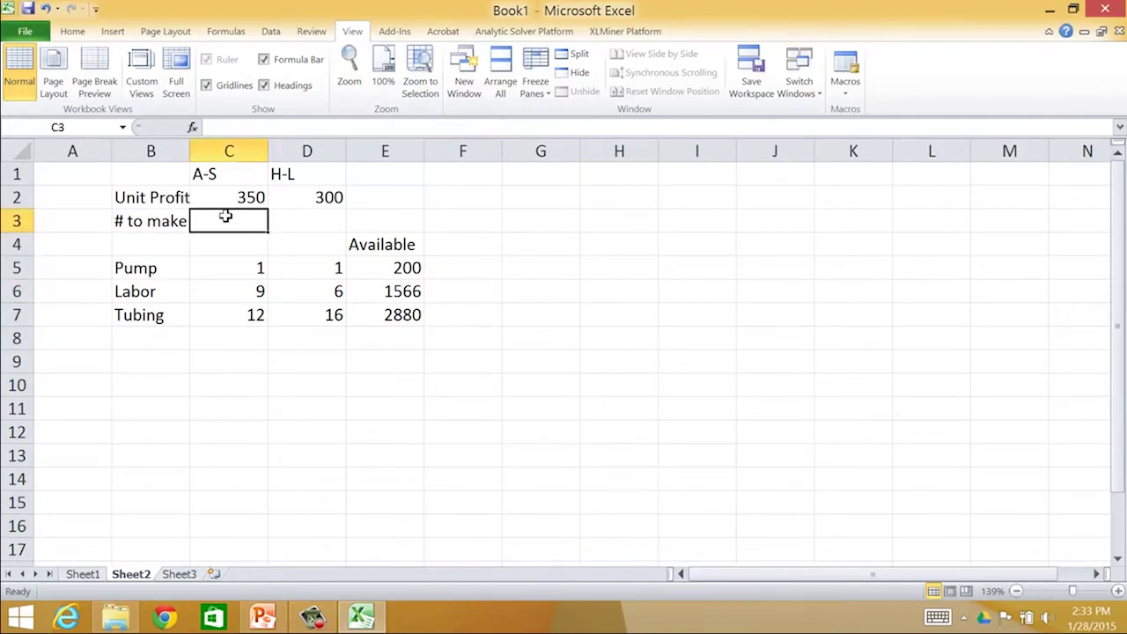
left_click_drag(225, 216, 299, 221)
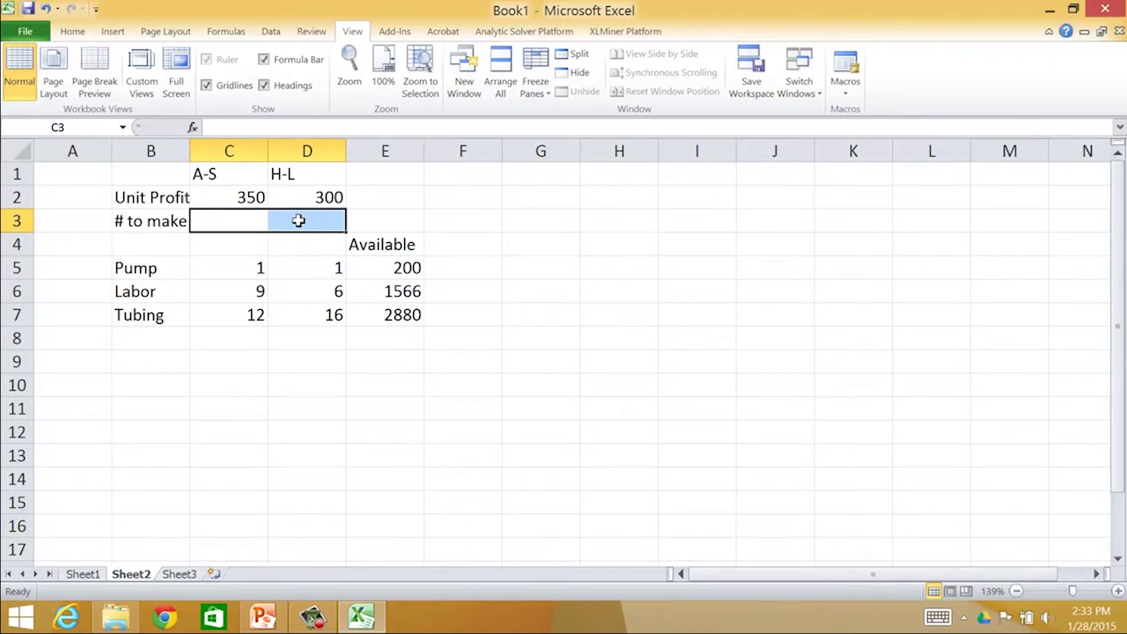
left_click(73, 33)
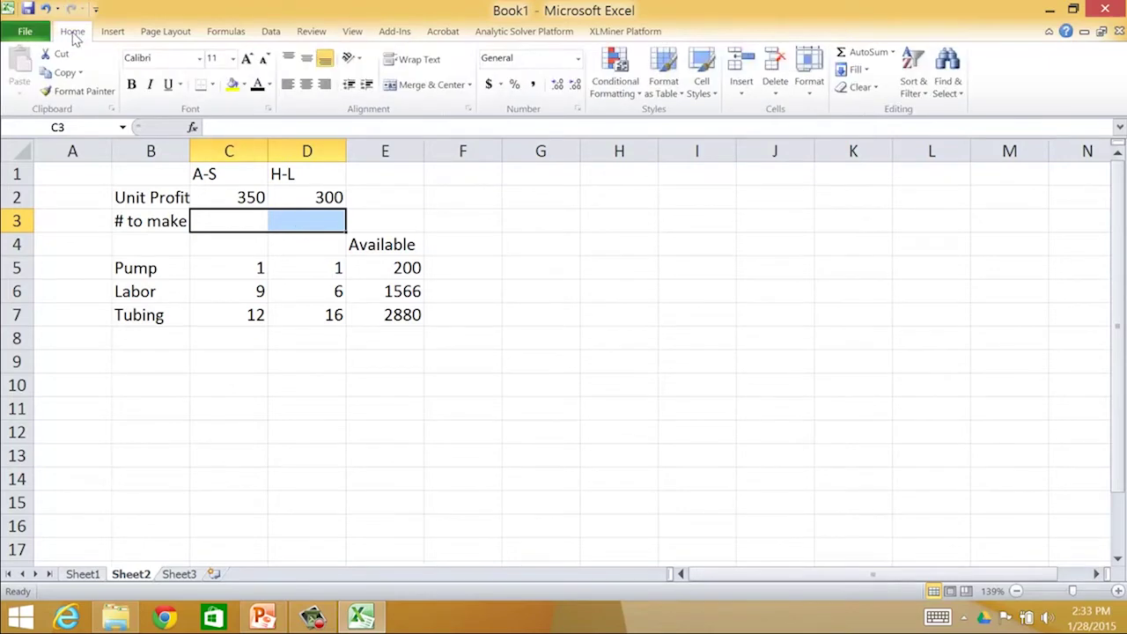
left_click(233, 85)
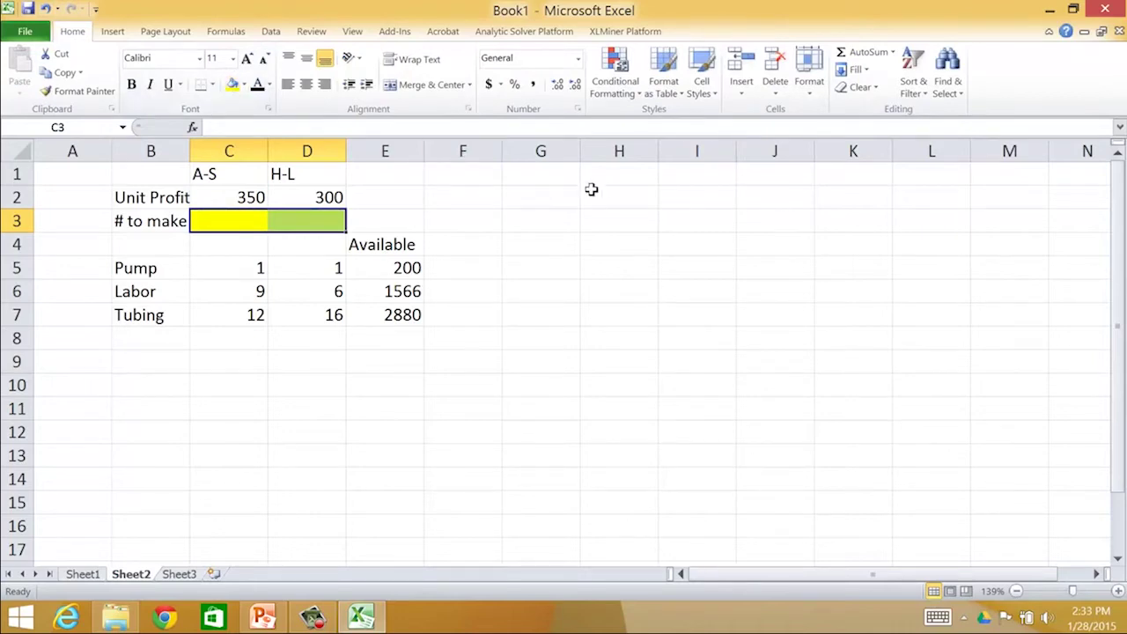
Enter the heading "Legend" in cell H1.
left_click(561, 177)
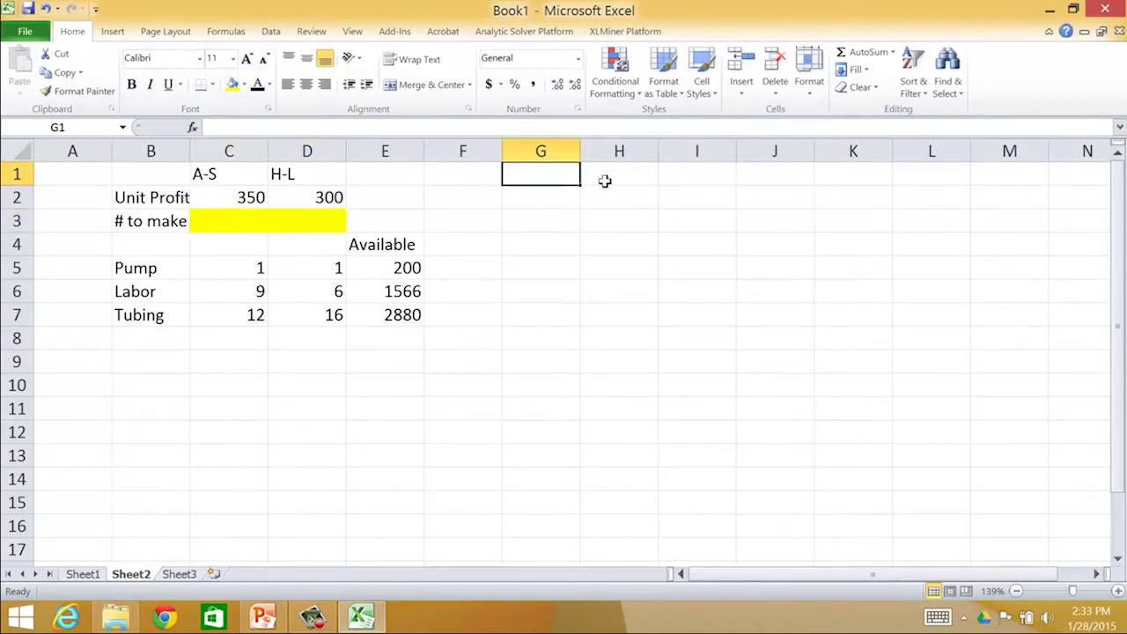
left_click(604, 171)
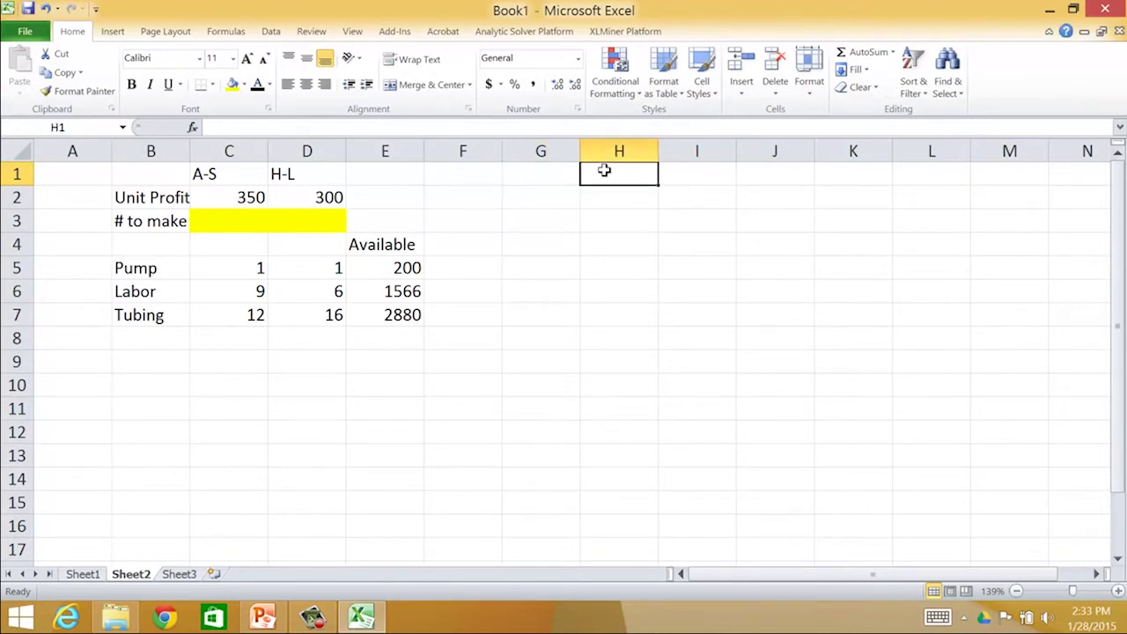
type("Legend")
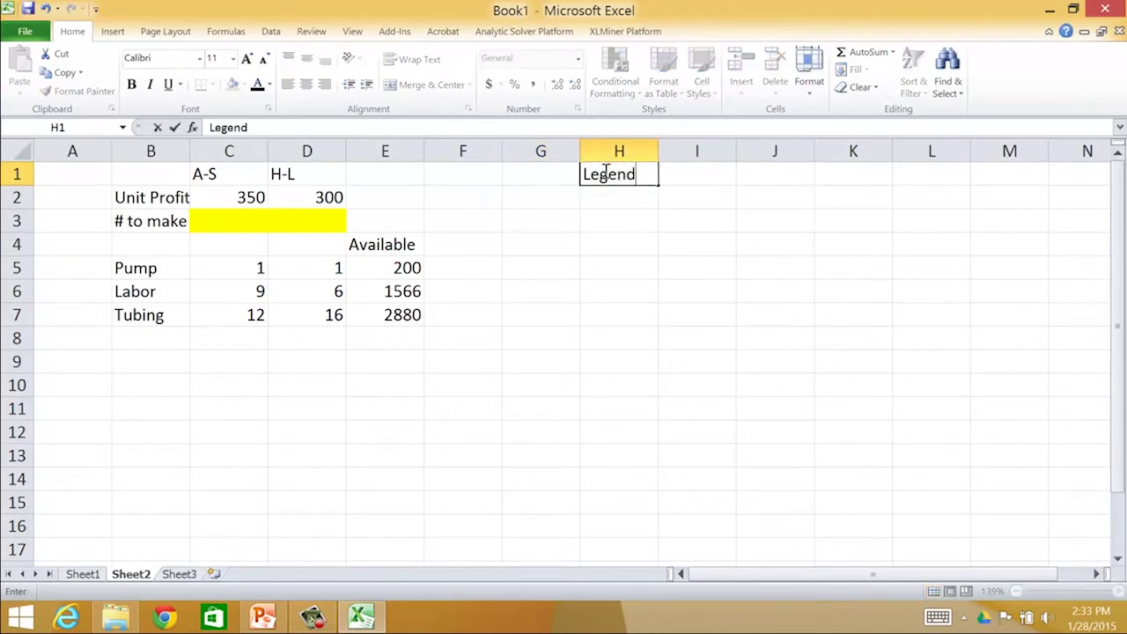
key("Return")
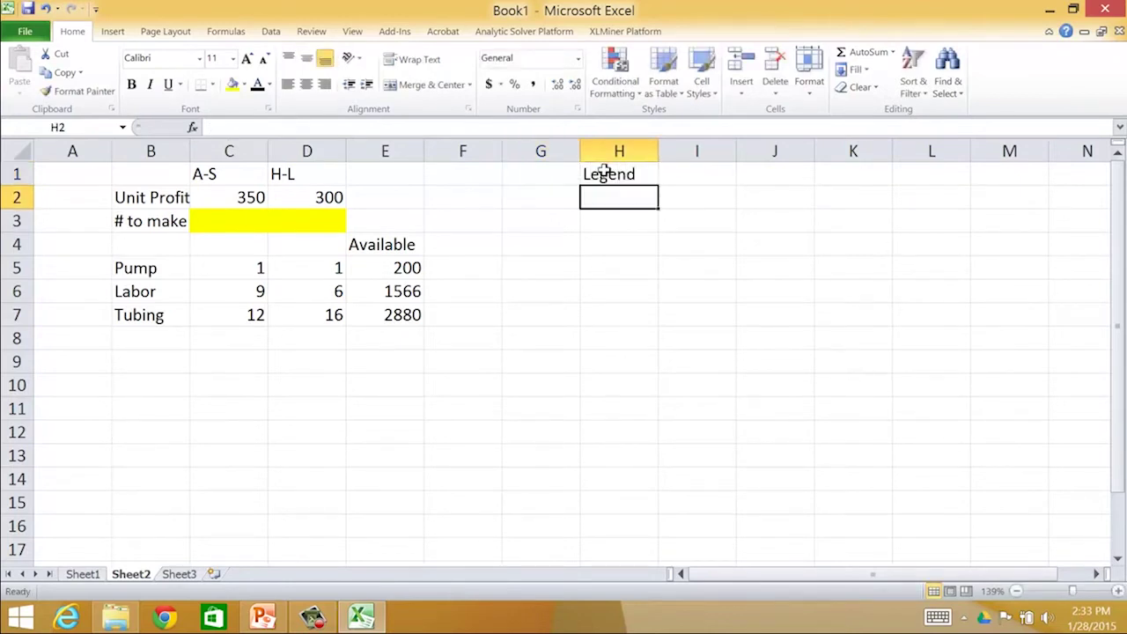
Add a legend entry with a yellow fill in H2 and the label "Decision Variables" in I2.
left_click(232, 85)
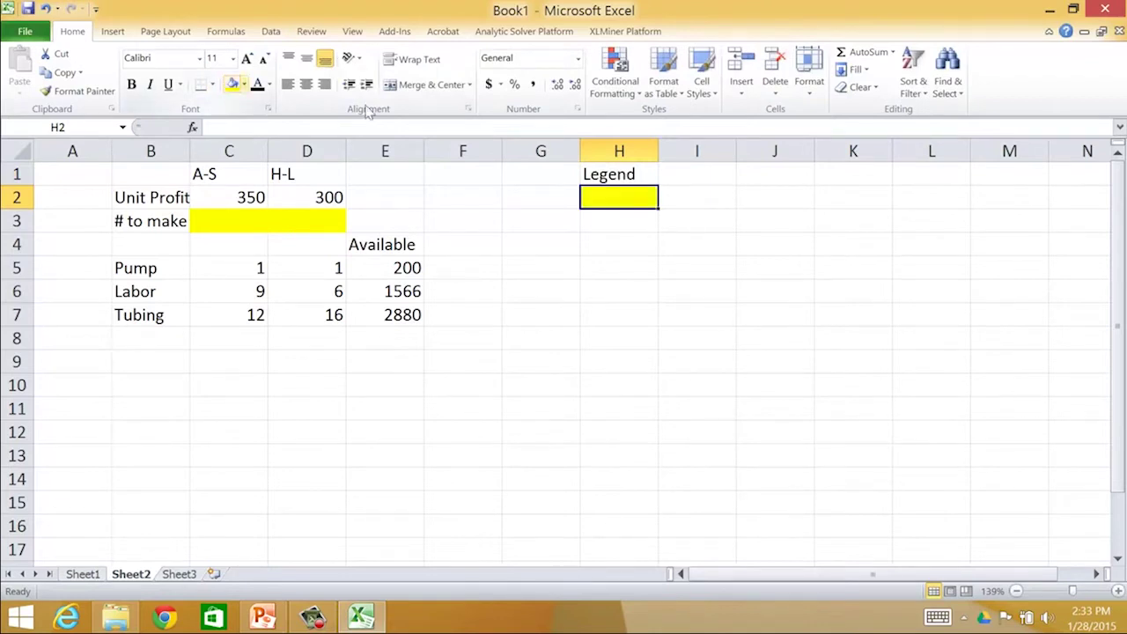
left_click(707, 200)
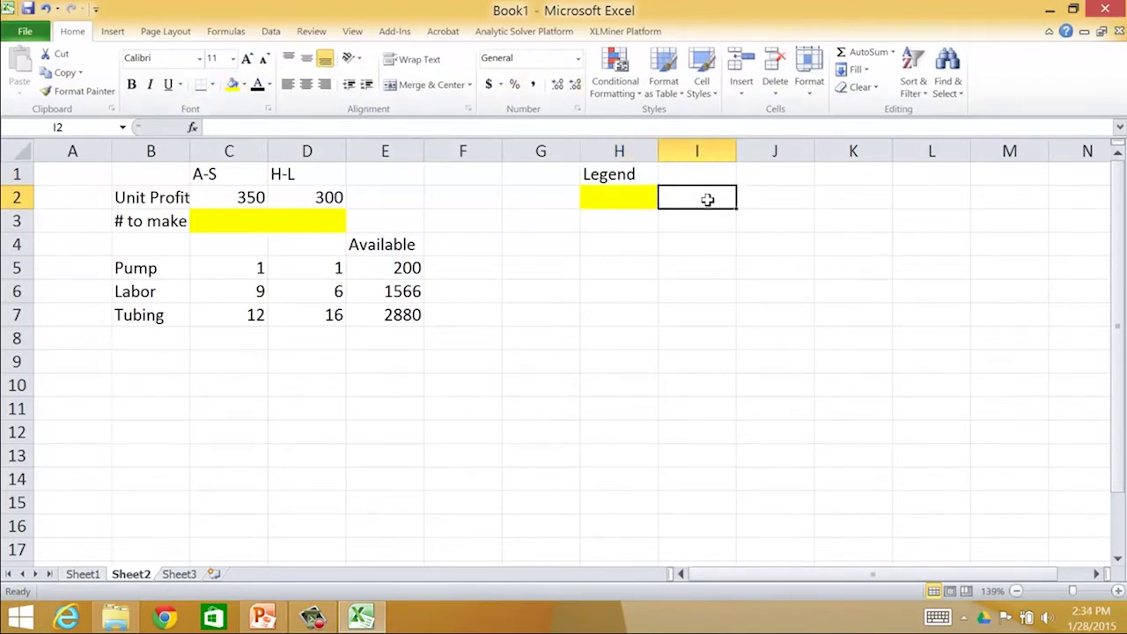
type("De")
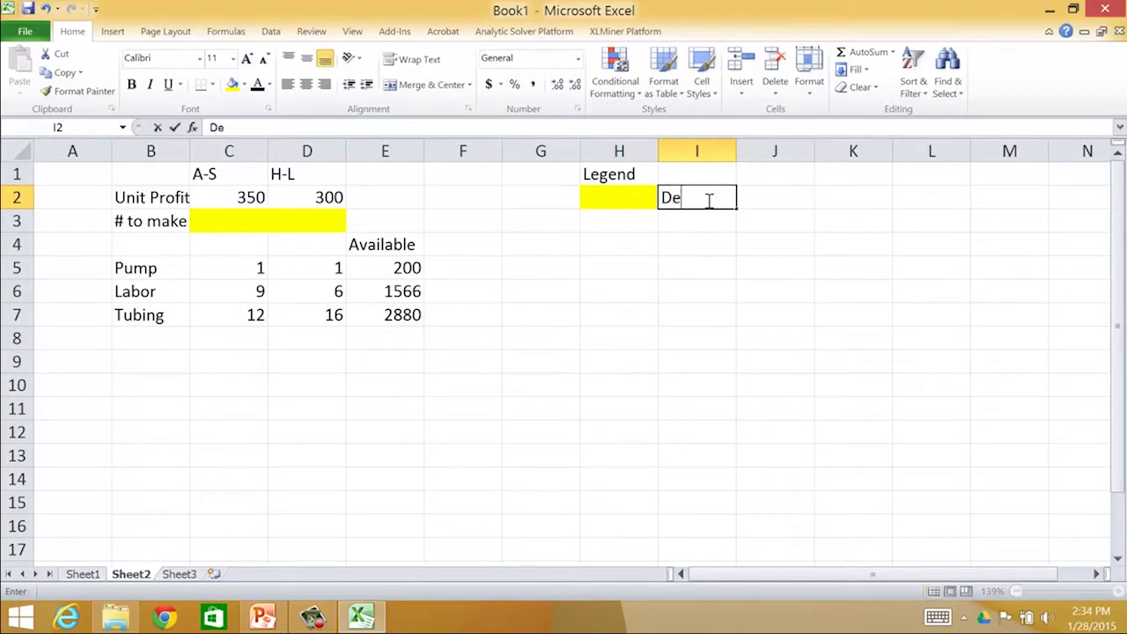
type("cision Variables")
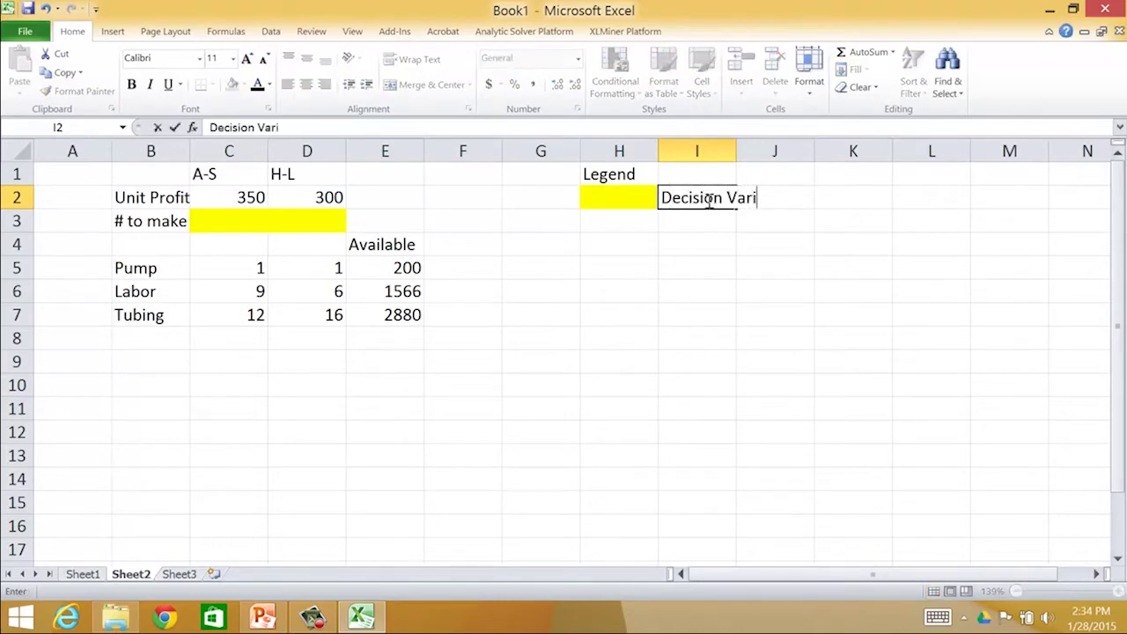
key("Return")
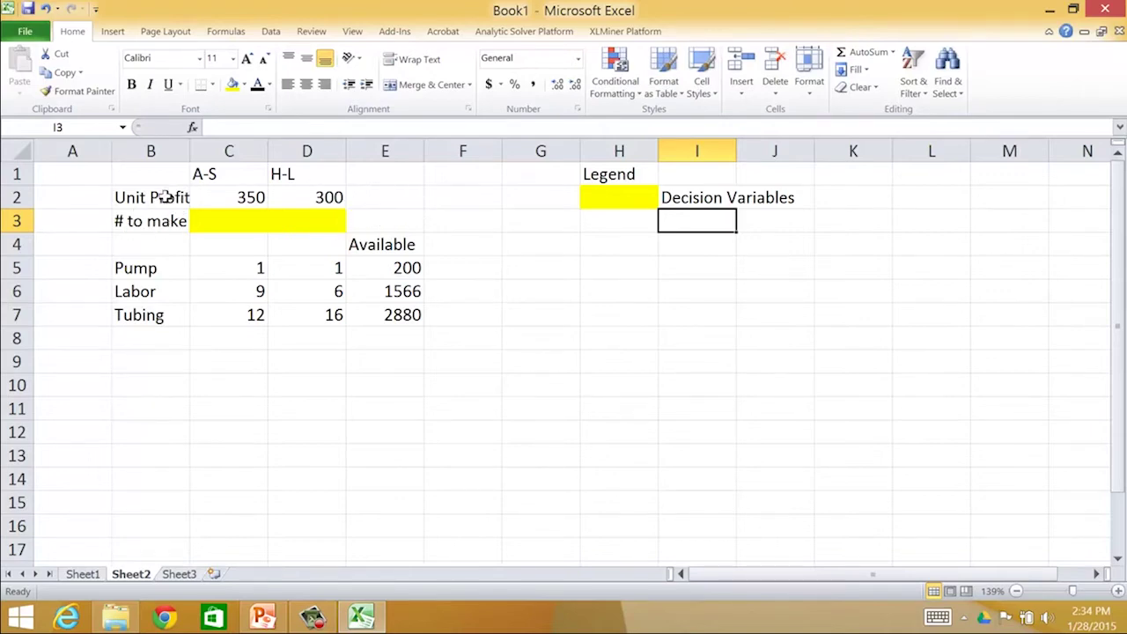
Enter the heading "Total Profit" in cell E1.
left_click(392, 177)
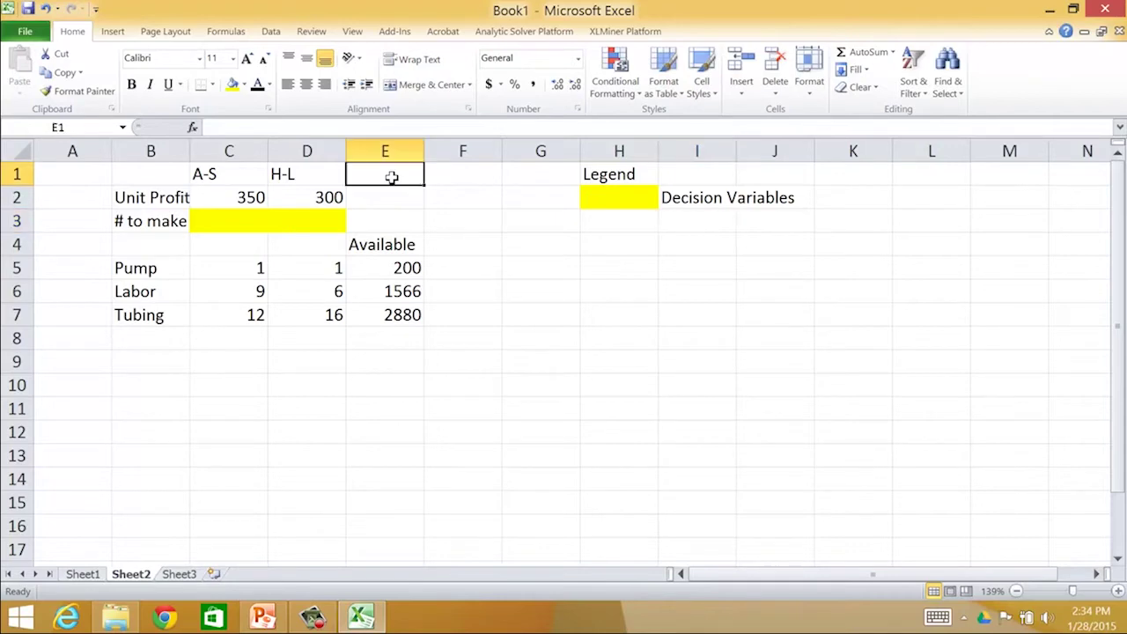
type("Total")
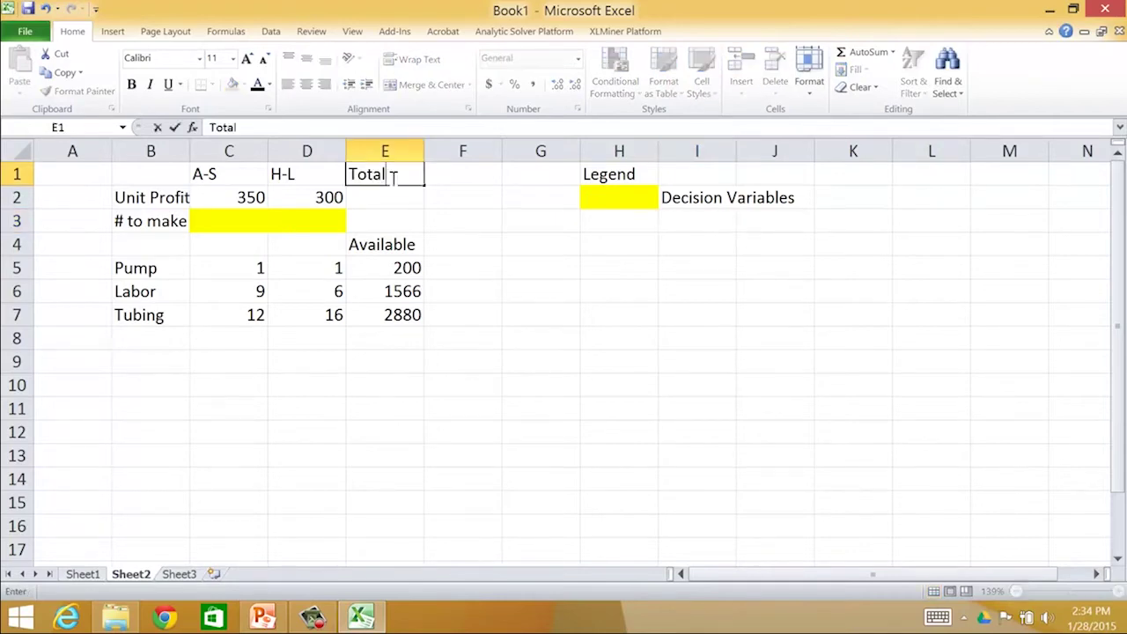
type(" Projfec")
key("BackSpace")
key("BackSpace")
key("BackSpace")
key("BackSpace")
type("fit")
key("Return")
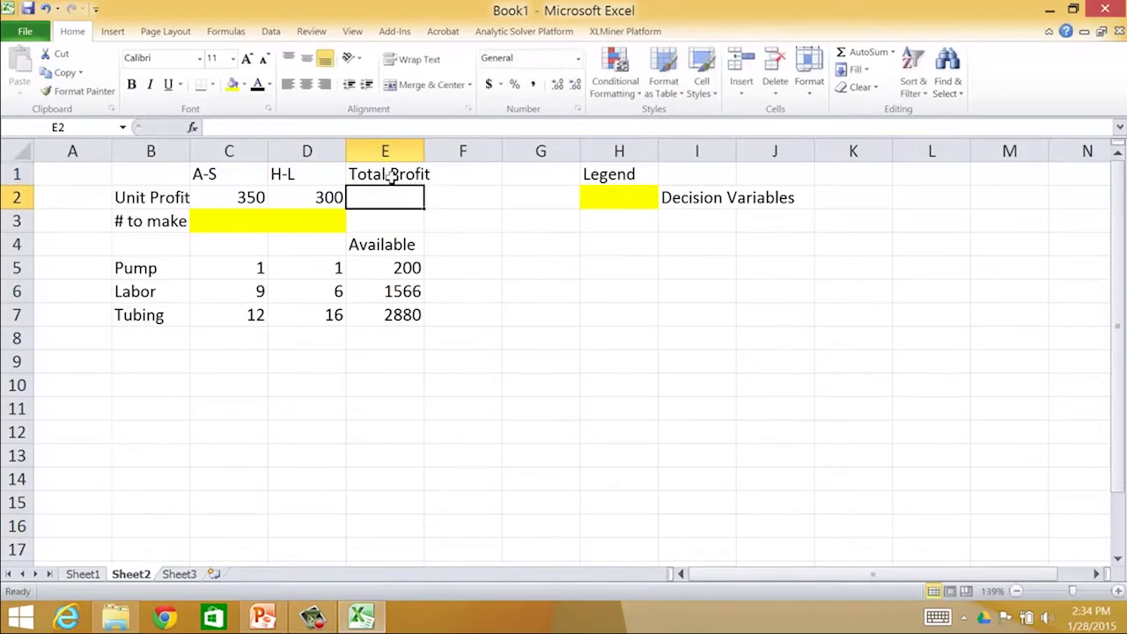
Fill cell E3, beside the "# to make" cells, with light blue.
key("Return")
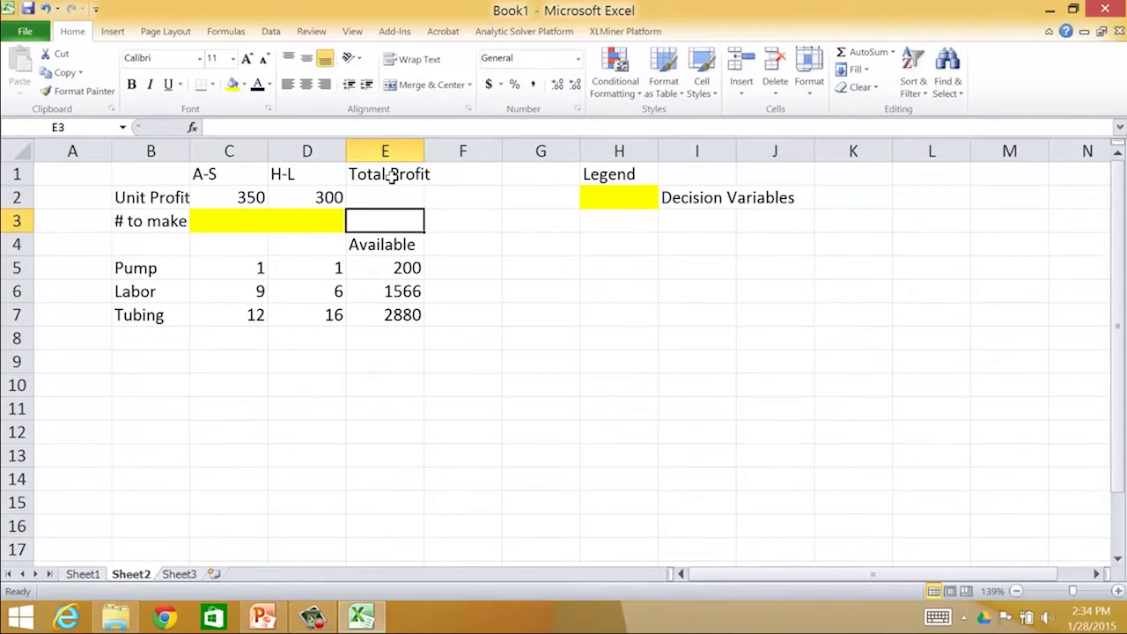
left_click(246, 85)
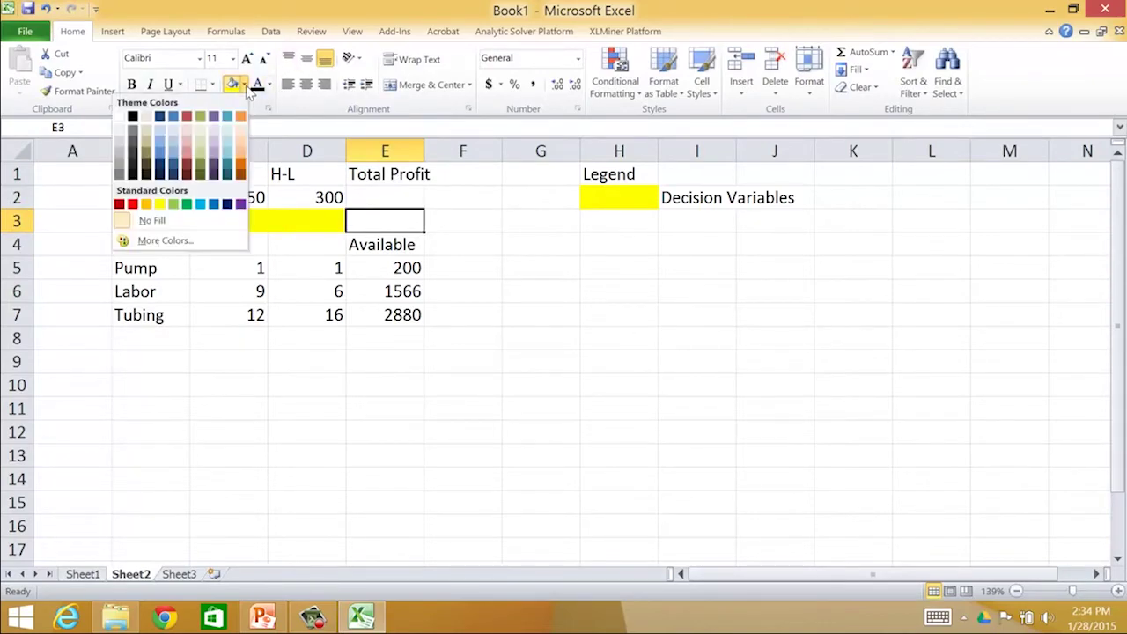
left_click(160, 143)
left_click(509, 428)
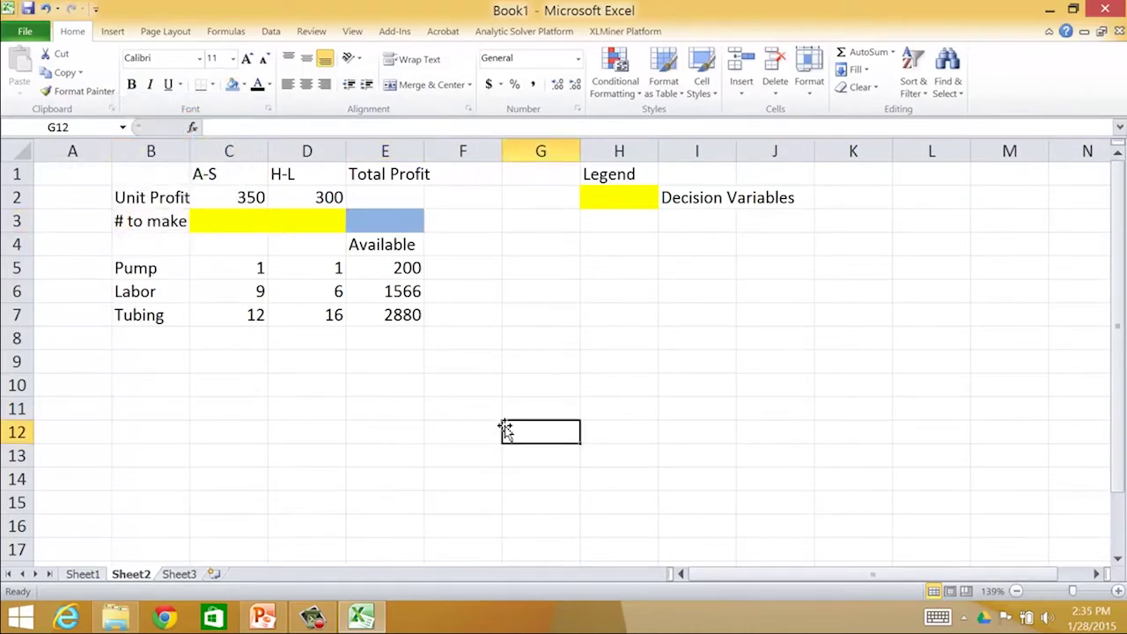
Enter the total profit formula =C2*C3+D2*D3 in cell E3.
left_click(373, 220)
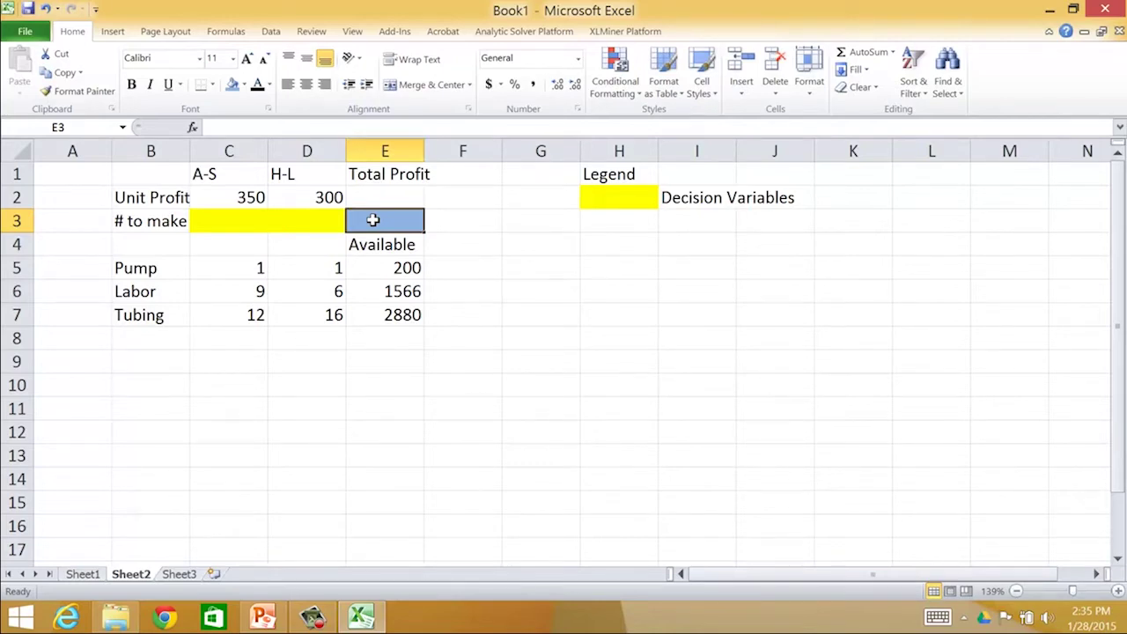
type("=")
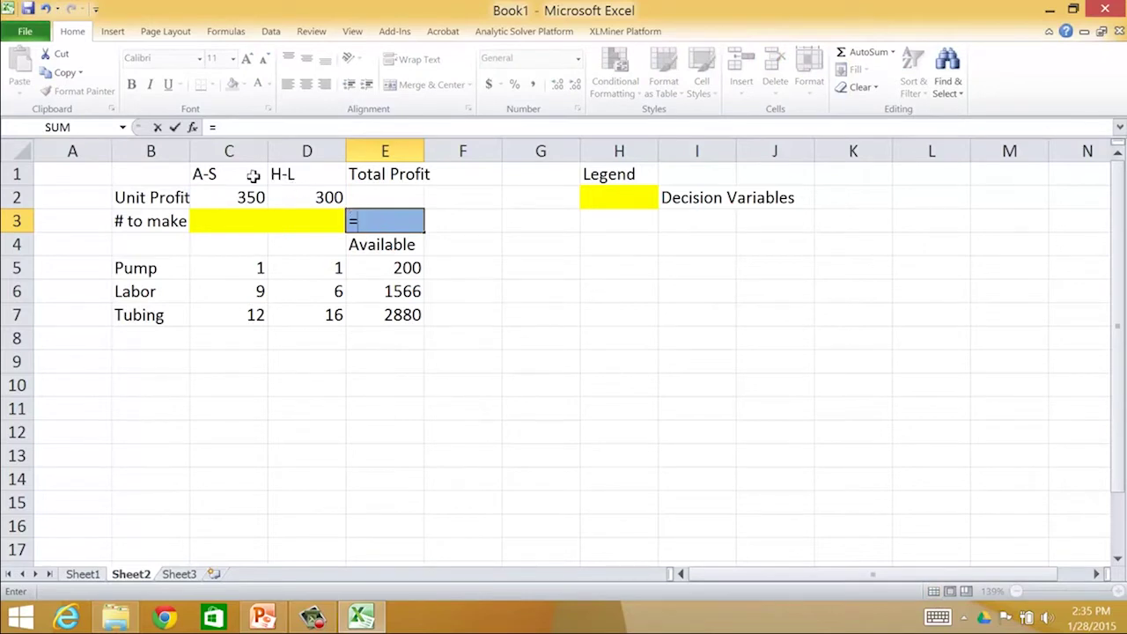
left_click(229, 196)
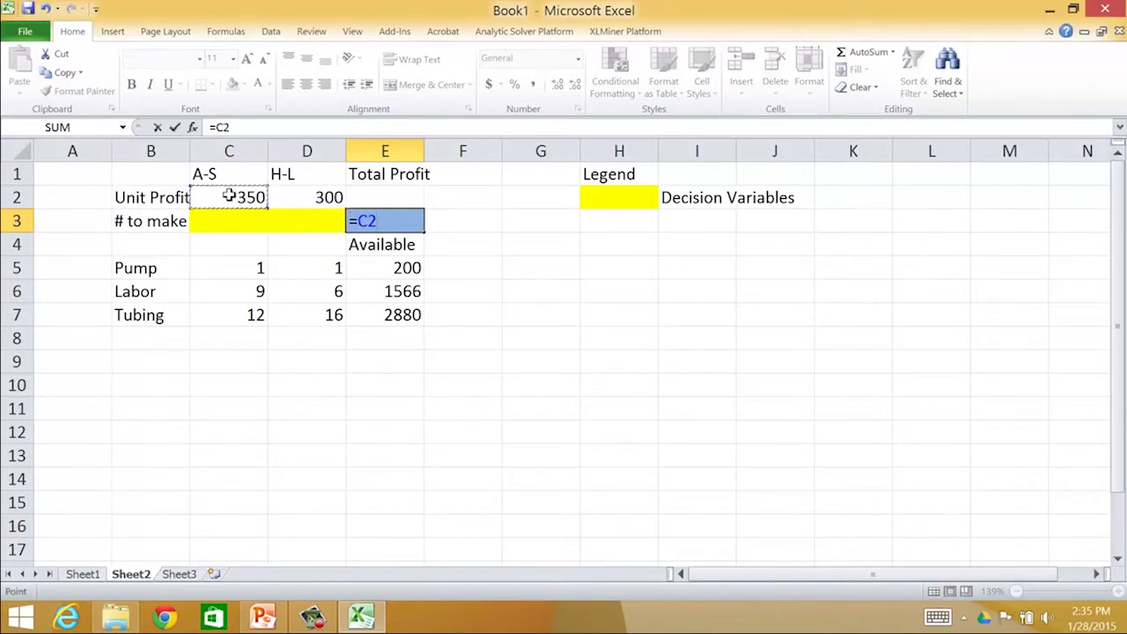
type("*")
left_click(224, 223)
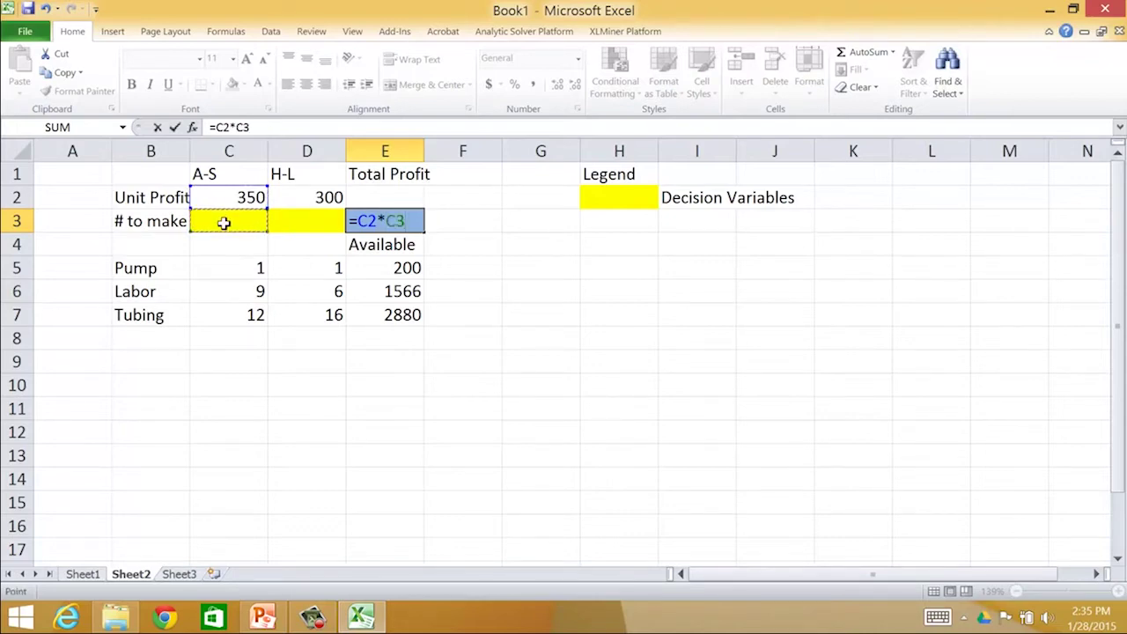
type("+")
left_click(307, 197)
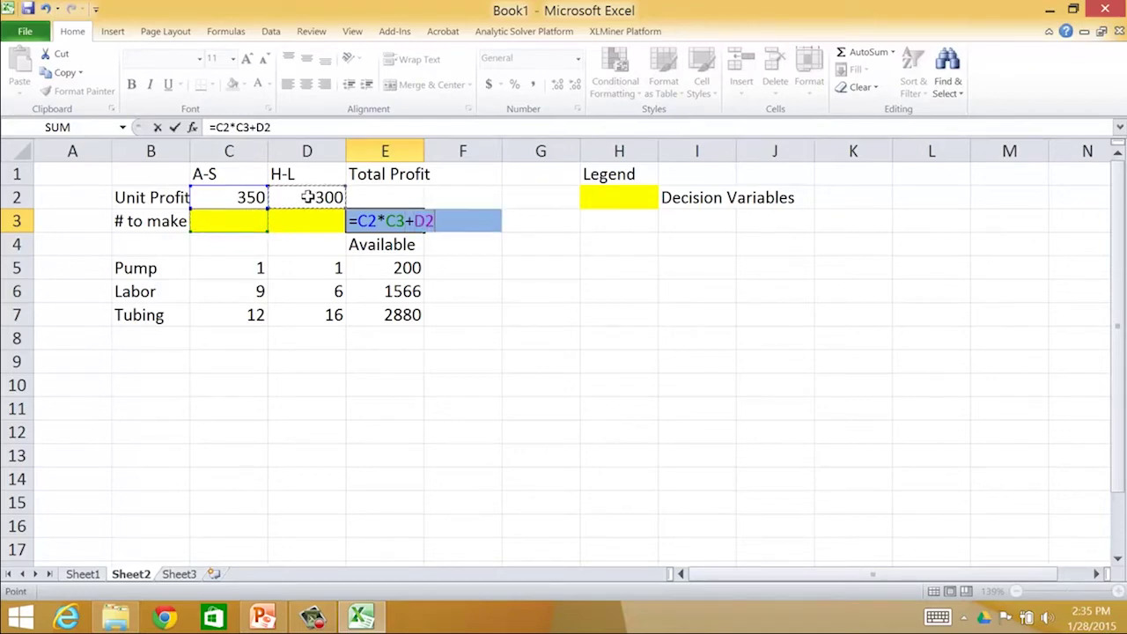
type("*")
left_click(298, 219)
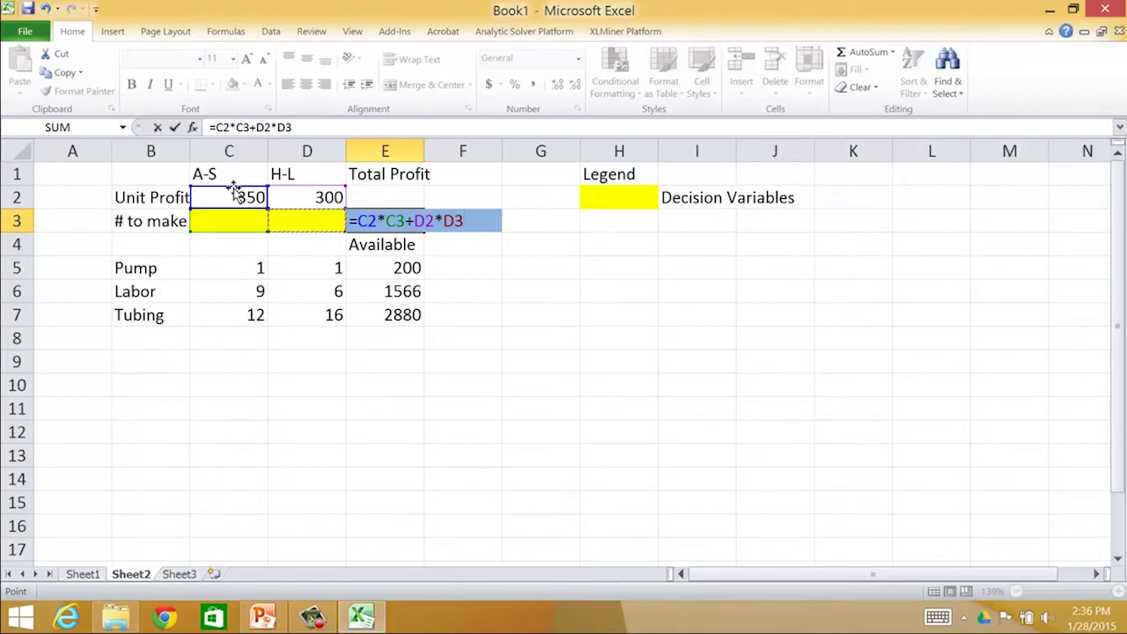
key("Return")
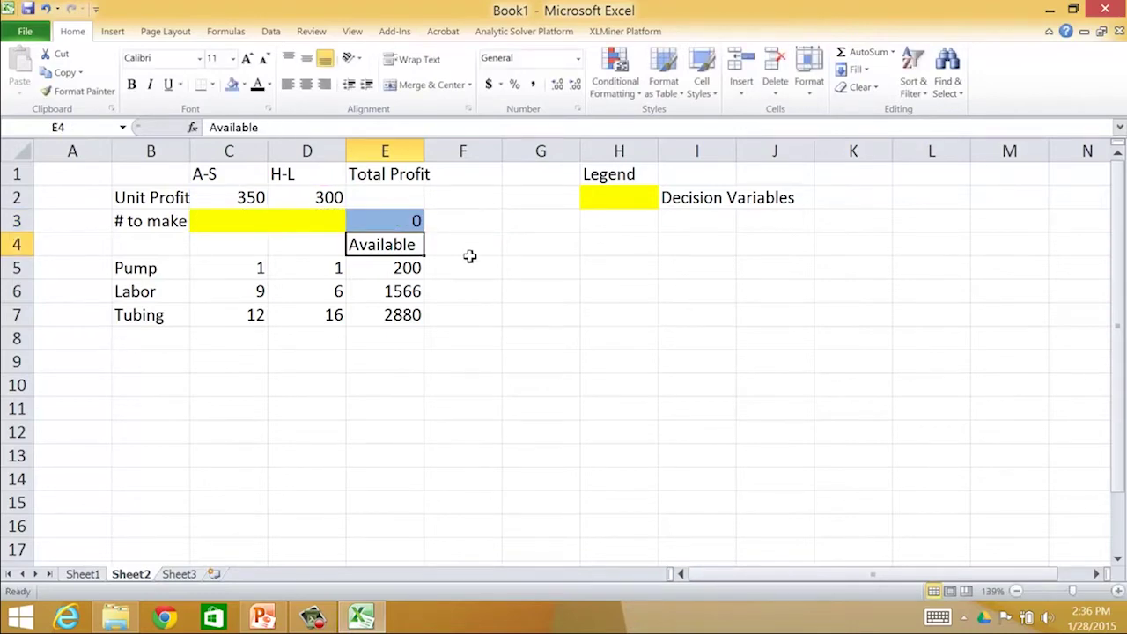
Review the constraints on Sheet1, and move the "Available" block E4:E7 on Sheet2 to F4:F7.
left_click(82, 577)
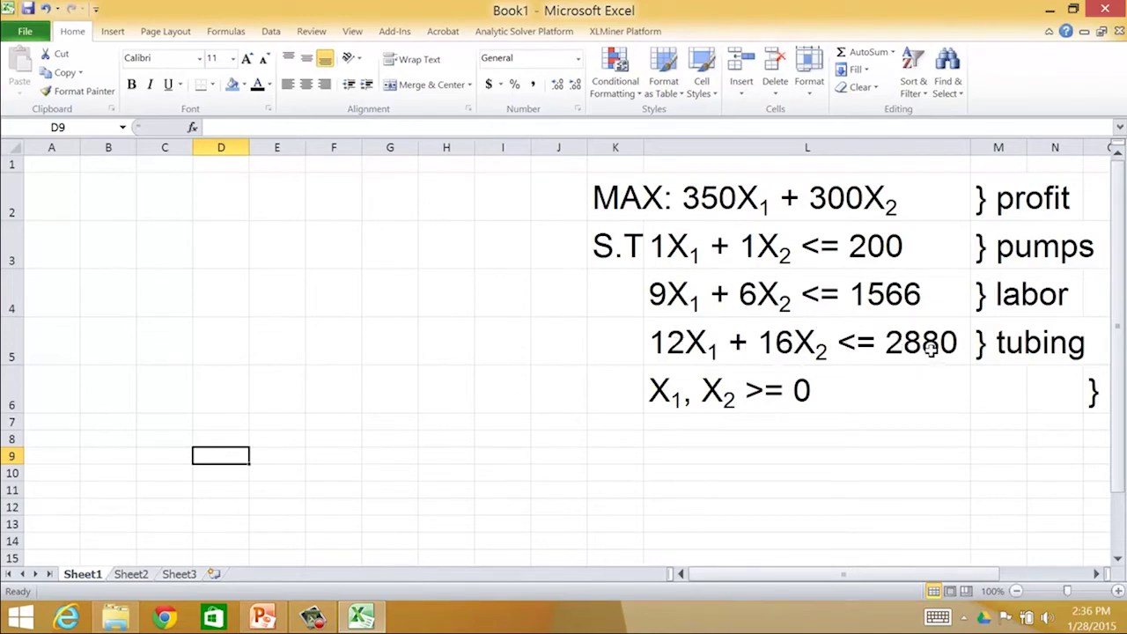
left_click(131, 575)
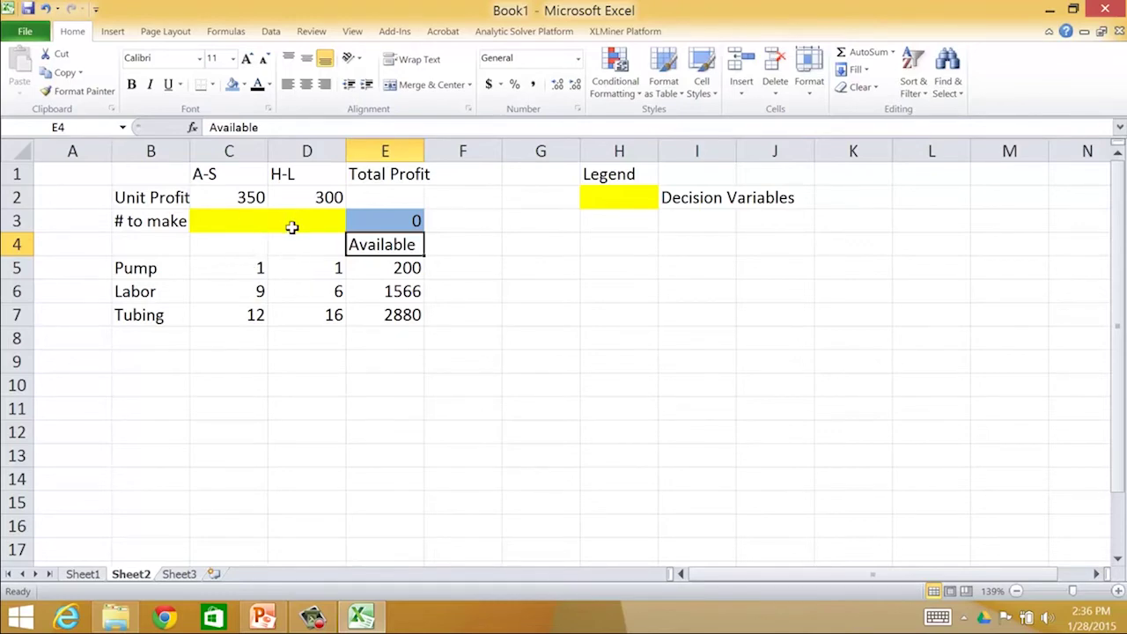
left_click(394, 365)
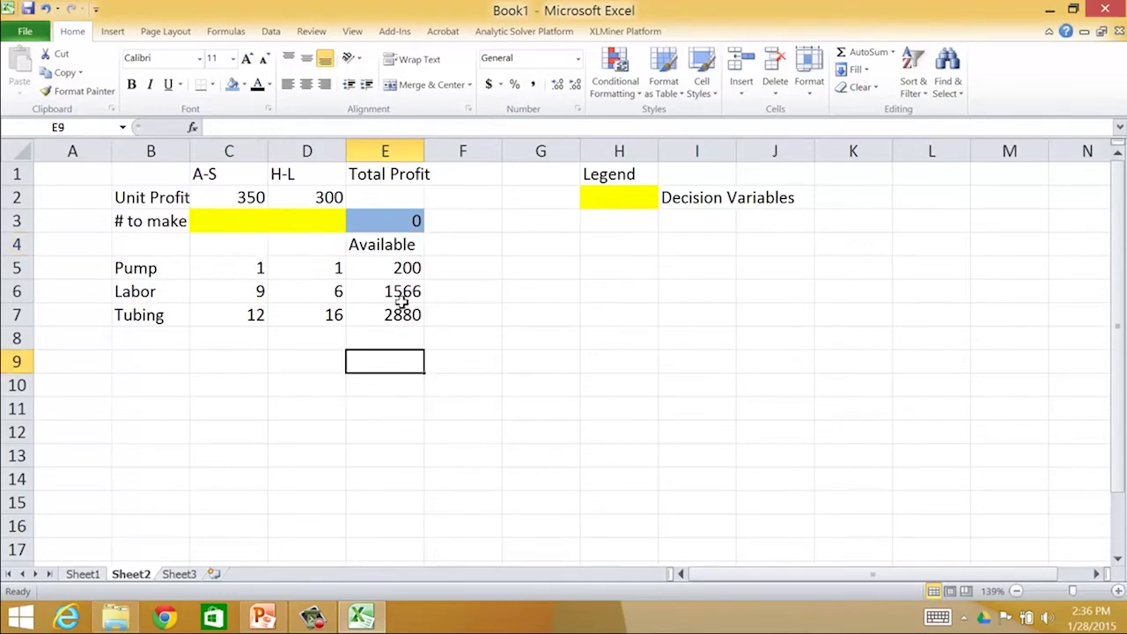
left_click_drag(406, 244, 405, 309)
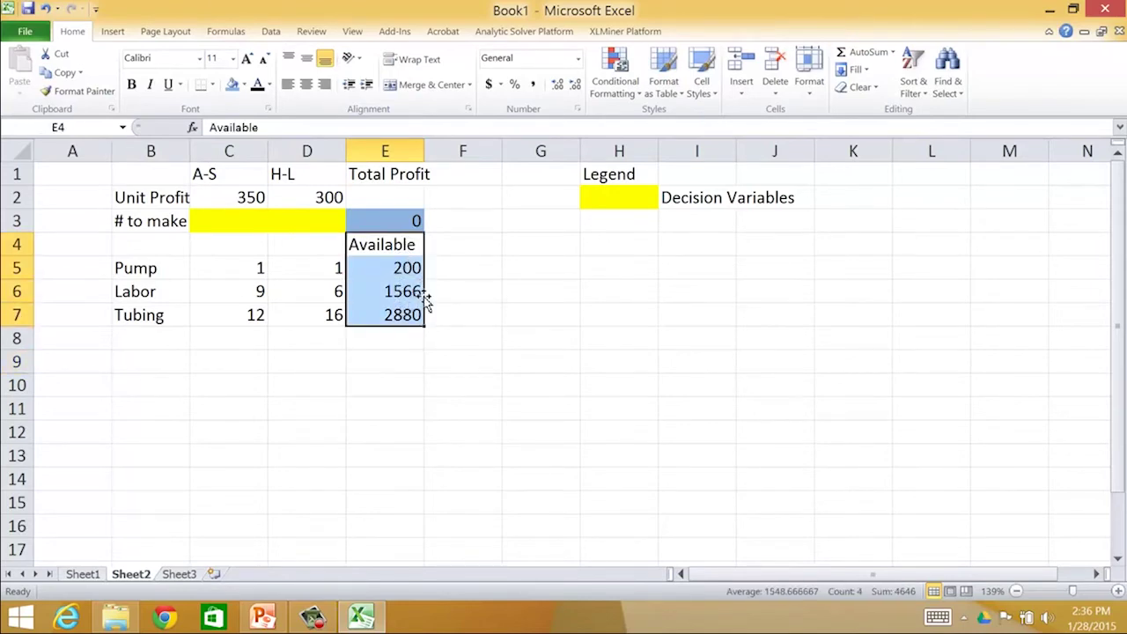
left_click_drag(426, 302, 453, 291)
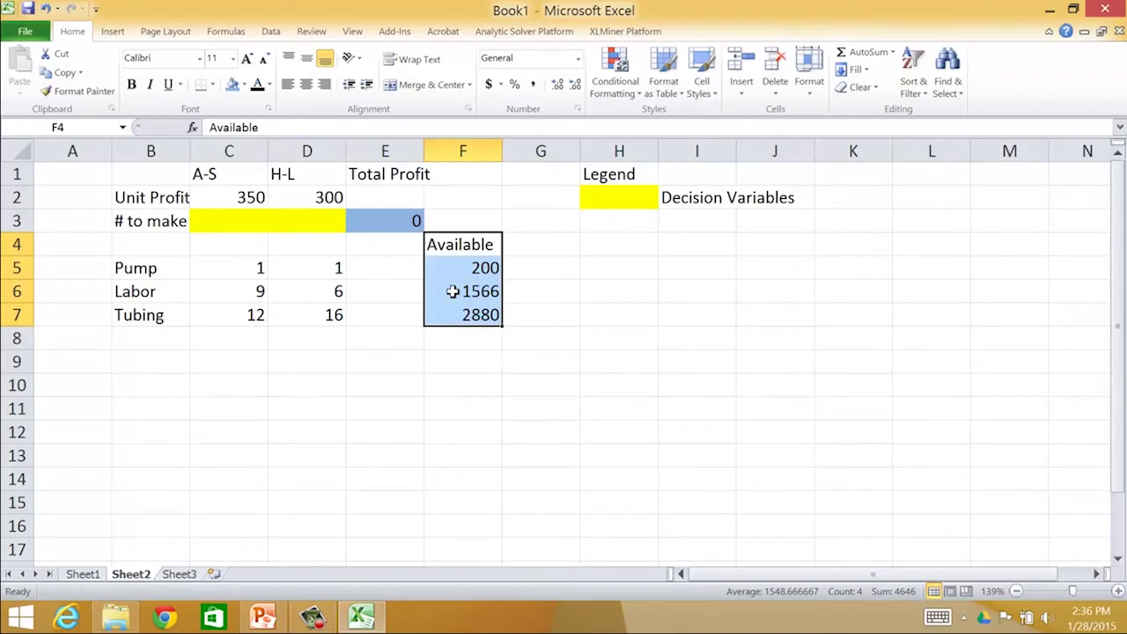
Enter the heading "Used" in cell E4.
left_click(379, 247)
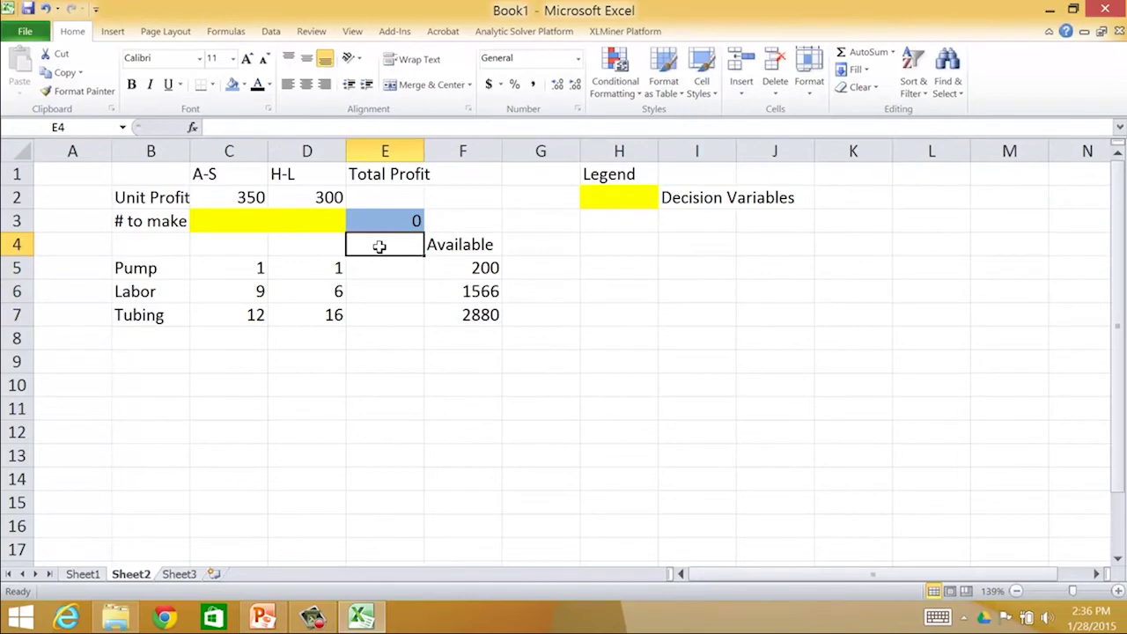
type("Used")
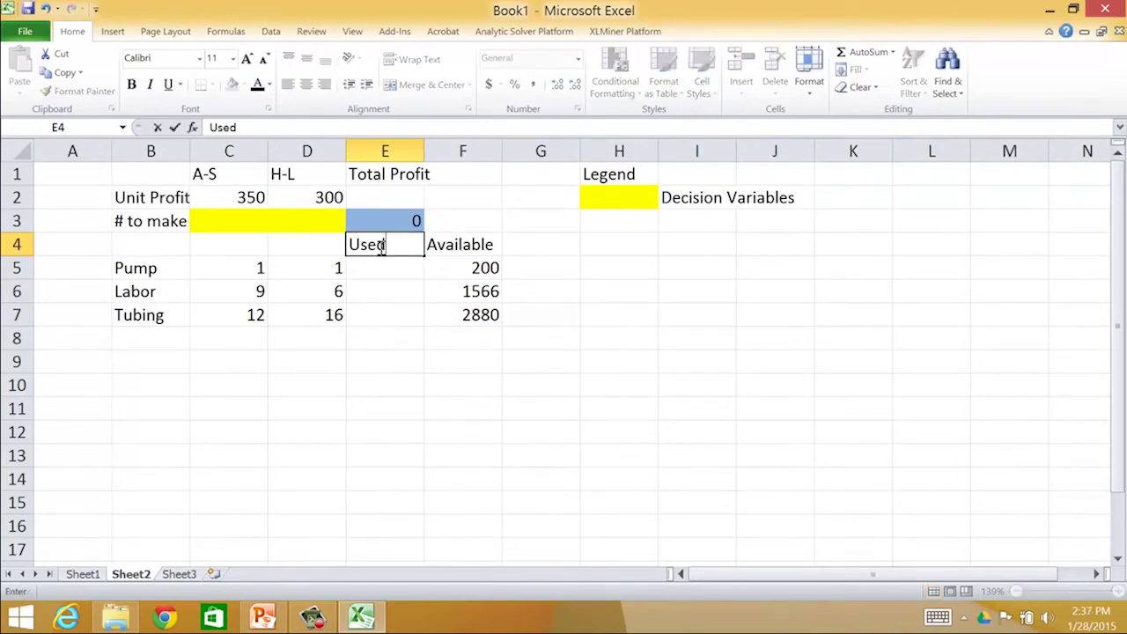
key("Return")
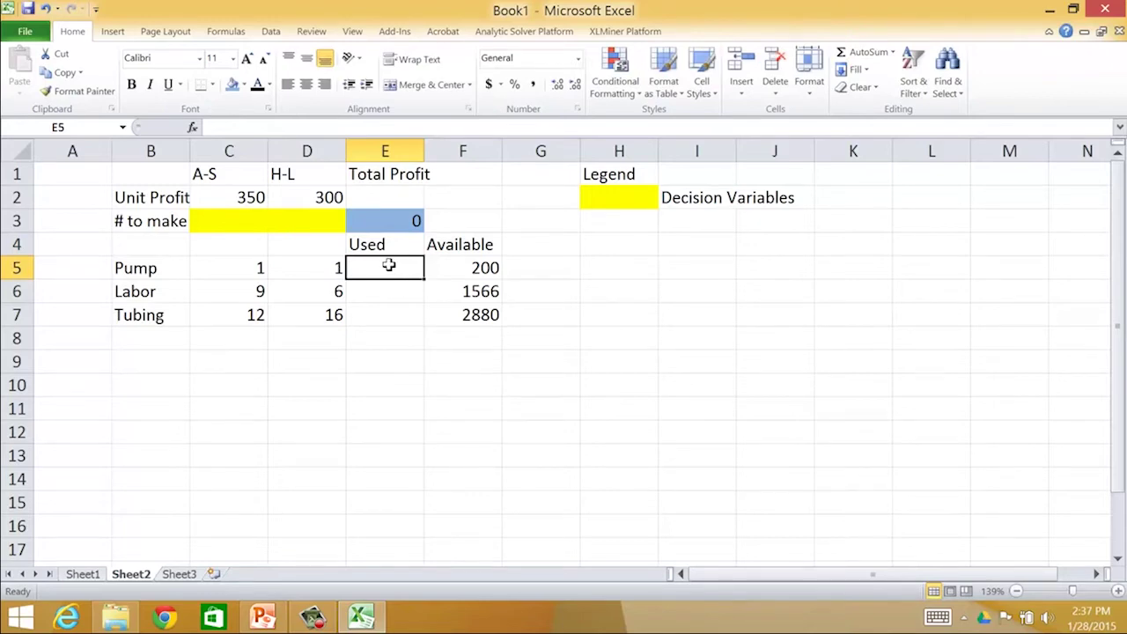
Fill the "Used" cells E5:E7 with light red.
left_click_drag(388, 266, 380, 315)
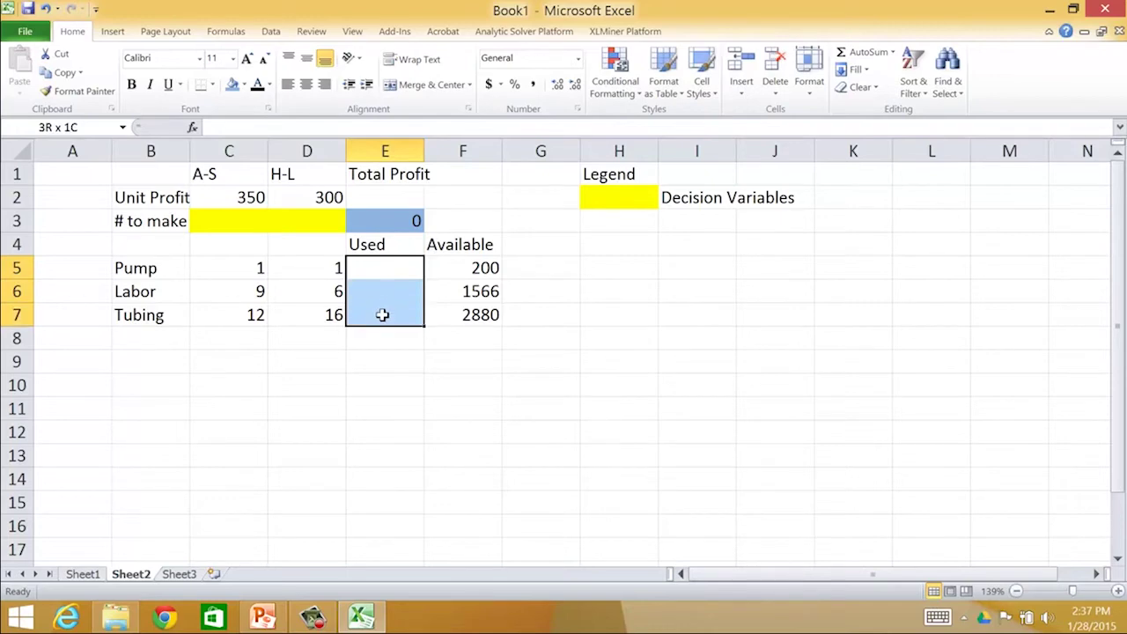
left_click(244, 86)
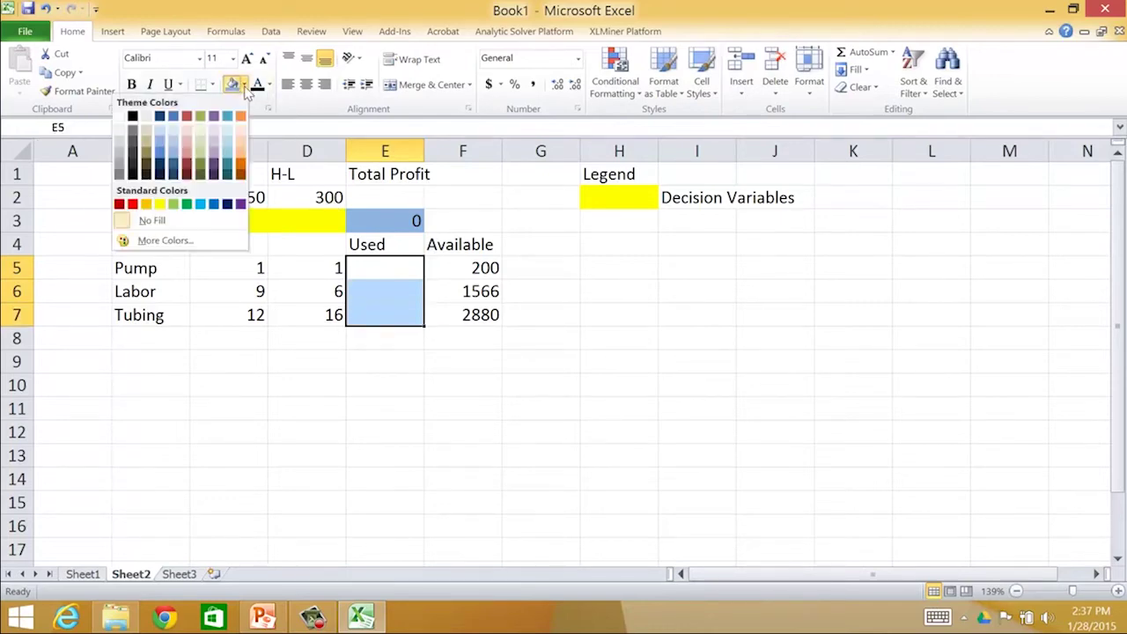
left_click(189, 157)
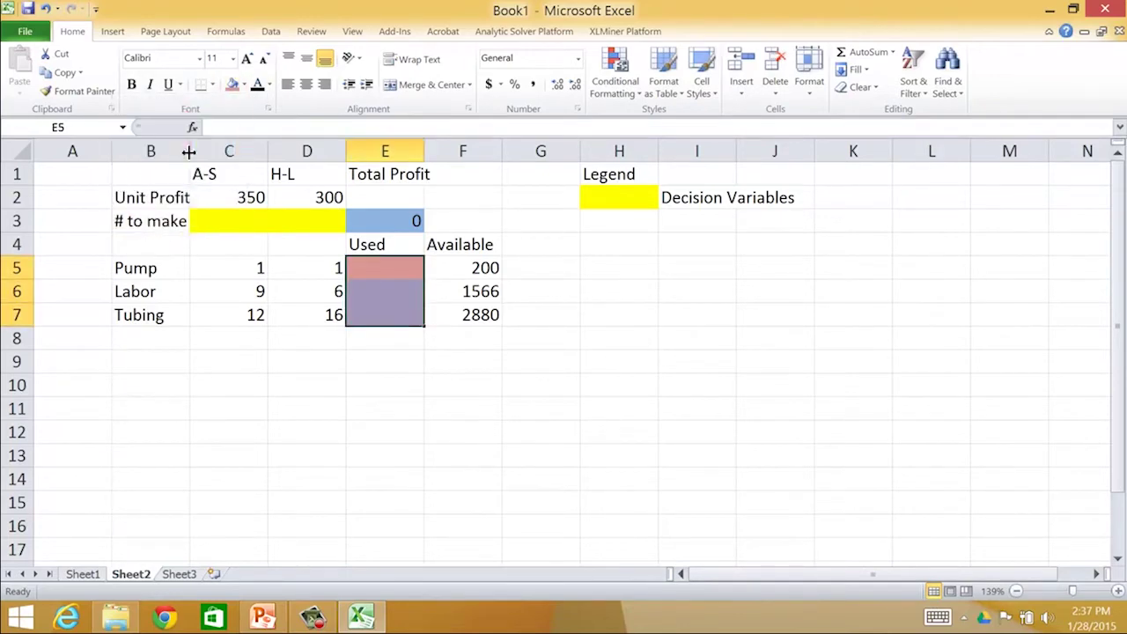
left_click(309, 353)
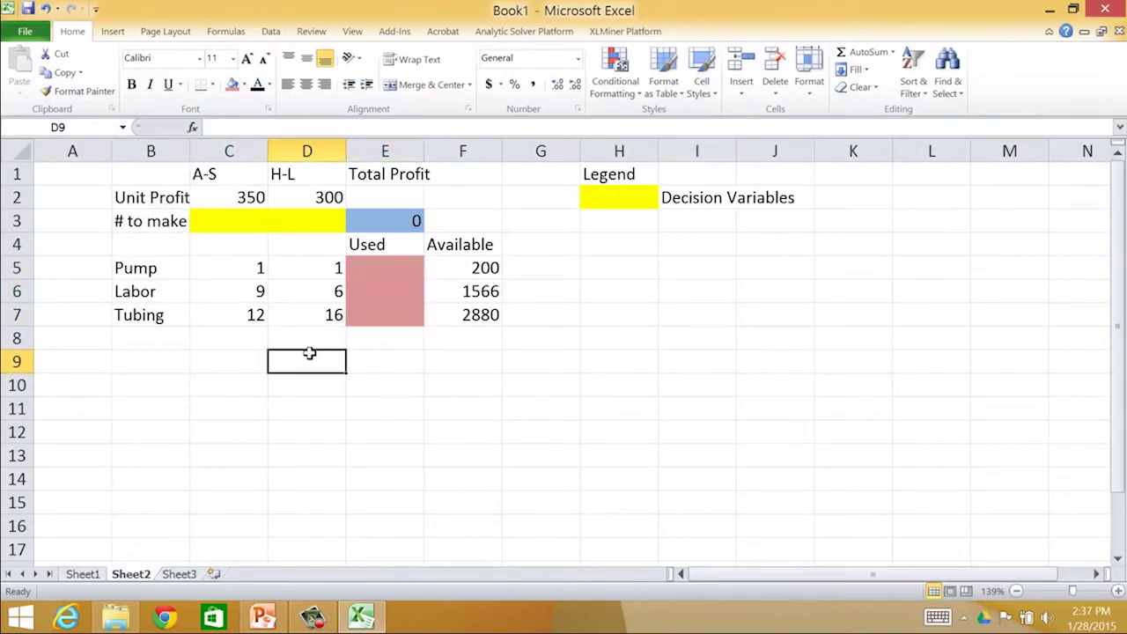
Add a legend entry in row 4: fill H4 with light red and label I4 "LHS of Constraints".
left_click(600, 218)
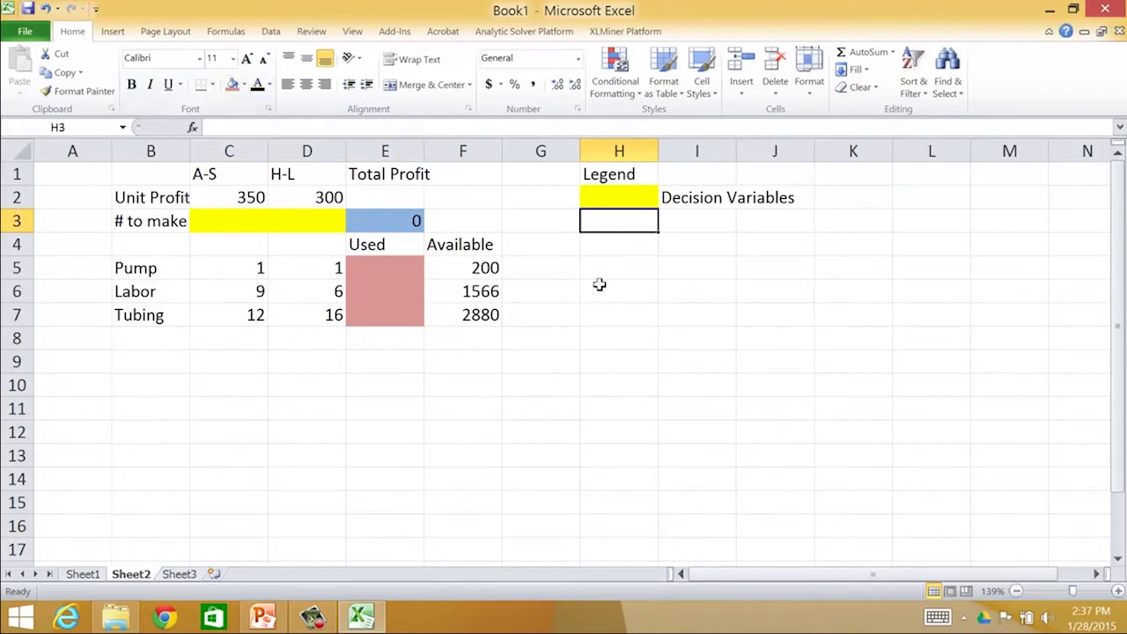
left_click(600, 245)
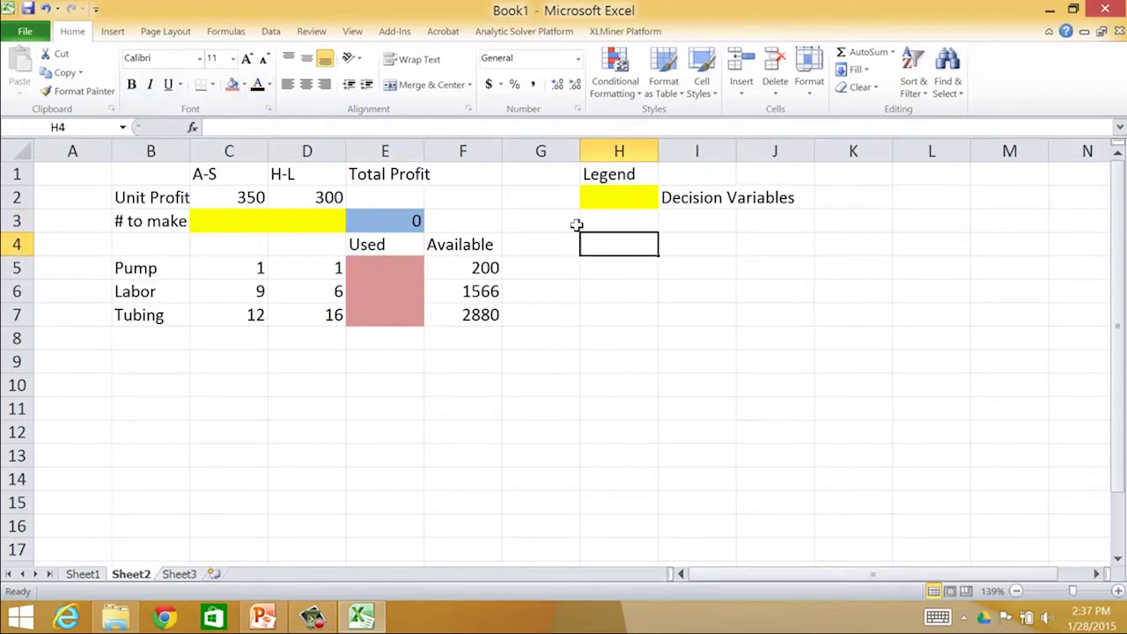
left_click(233, 86)
left_click(707, 244)
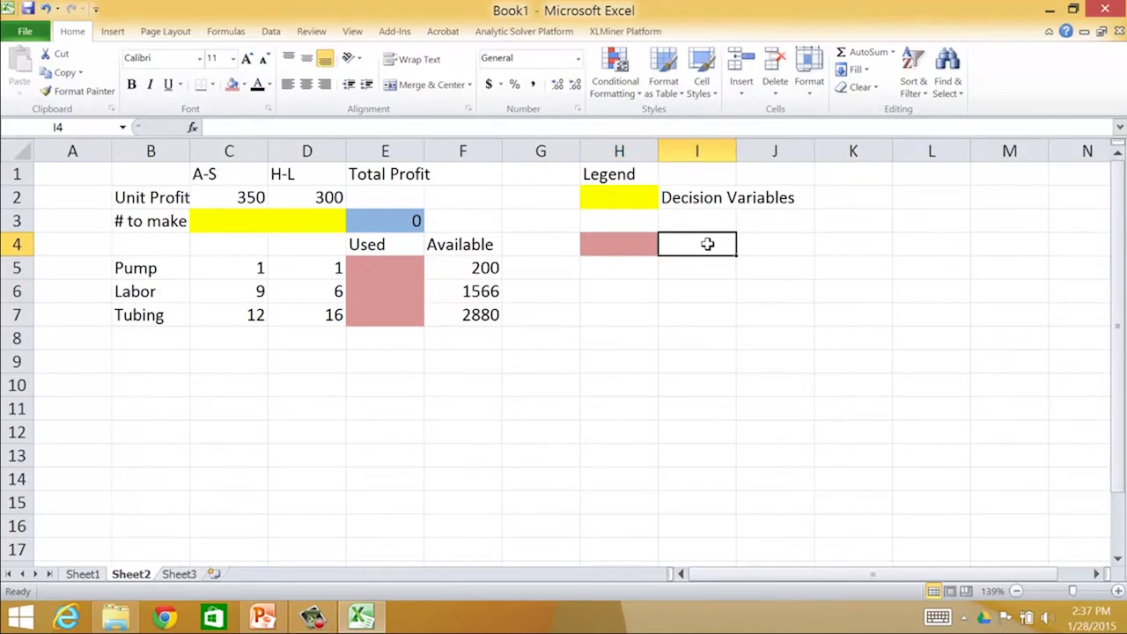
type("LH")
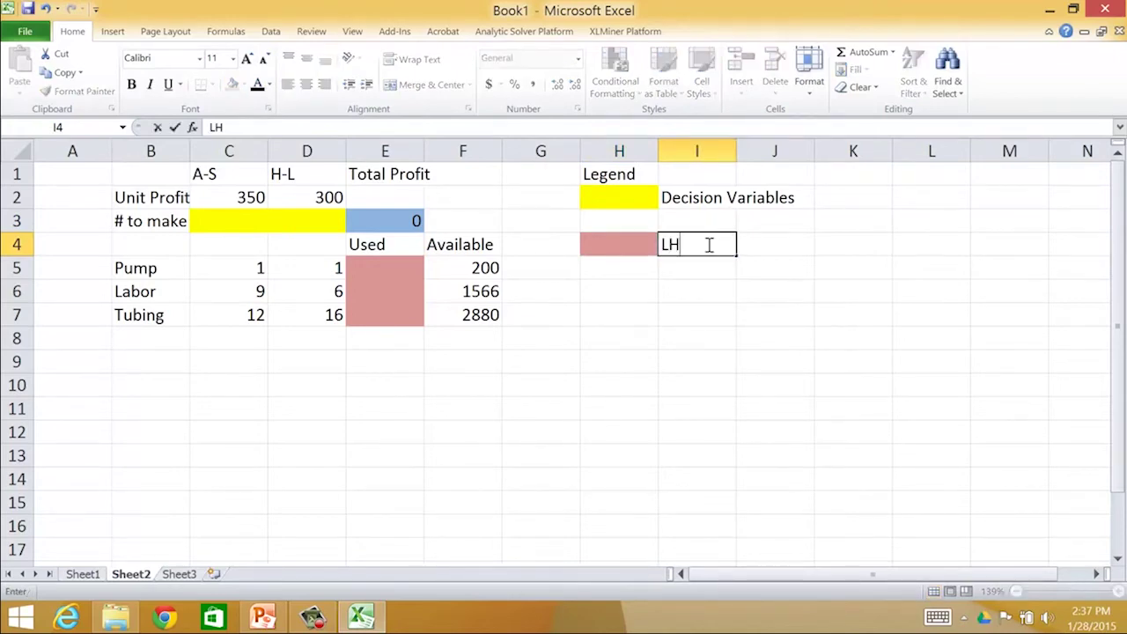
type("S of Con")
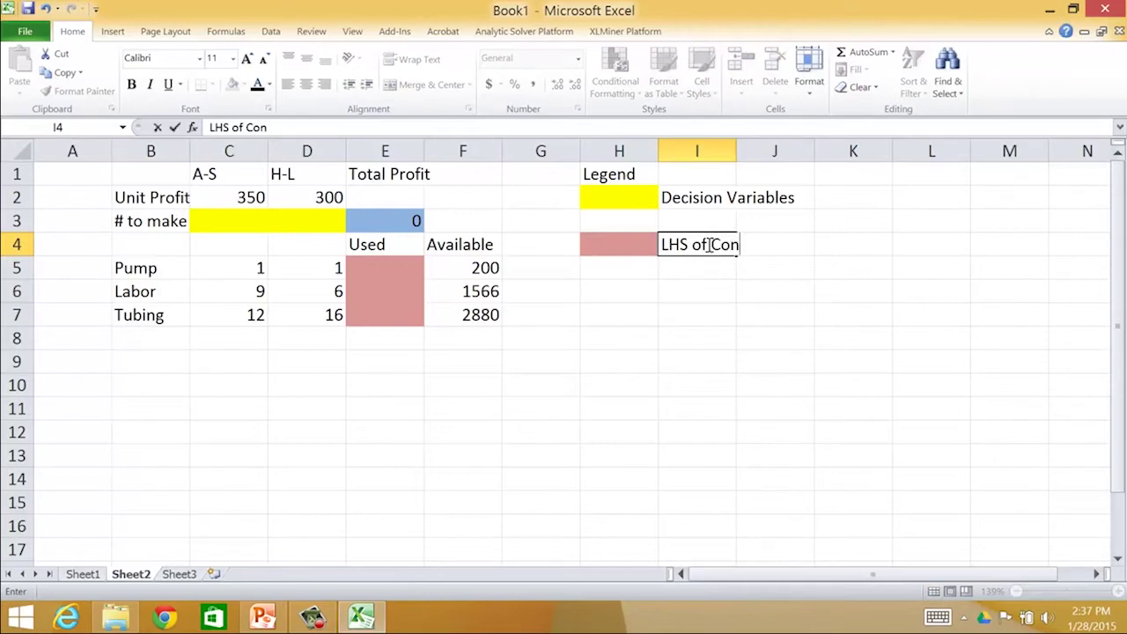
type("straints")
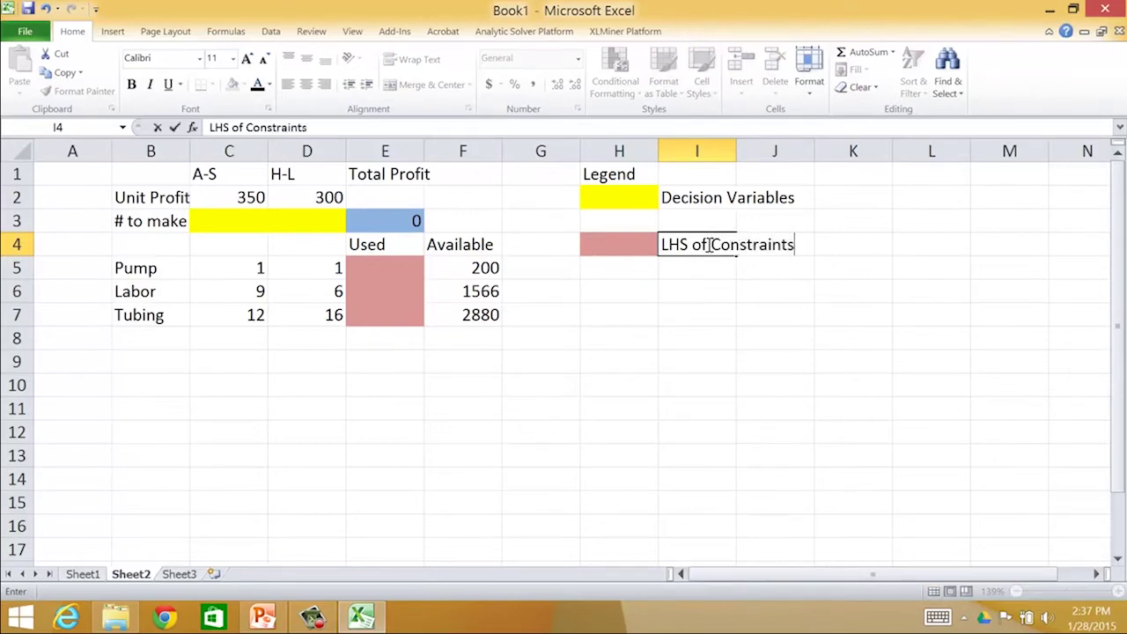
key("Return")
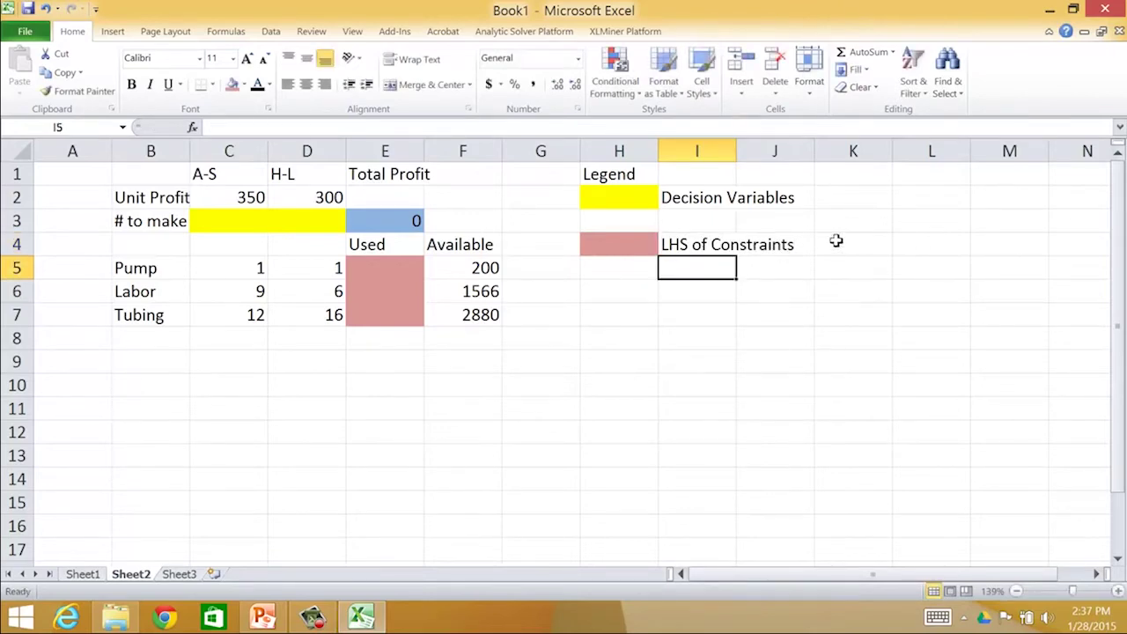
Add a legend entry in row 3: fill H3 with the objective cell's blue and label I3 "Objective Function".
left_click(638, 217)
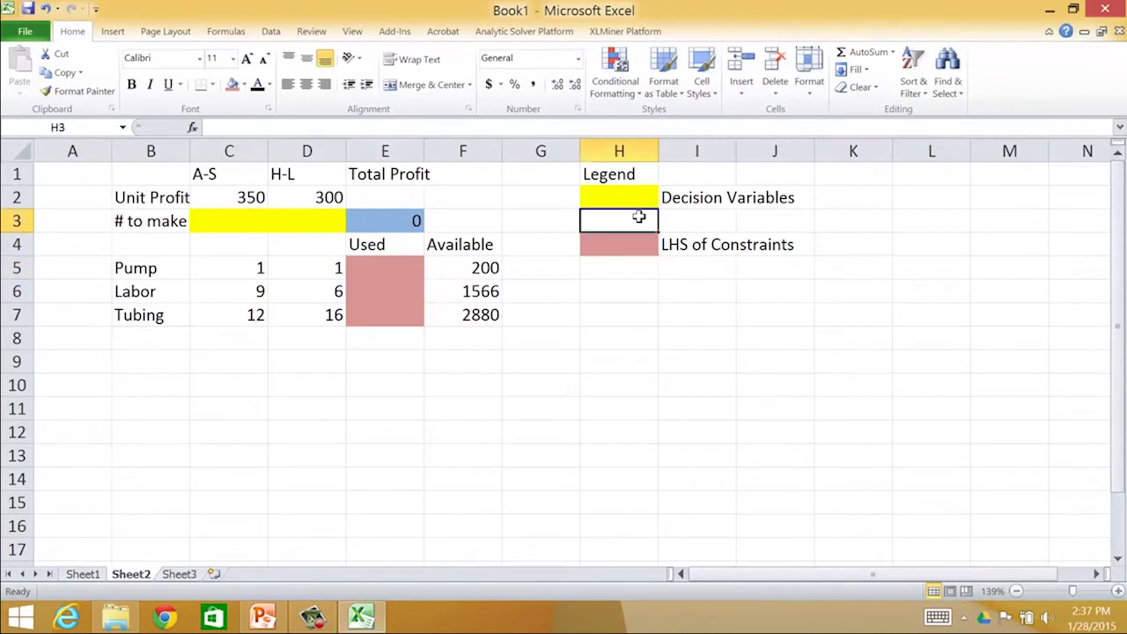
left_click(245, 83)
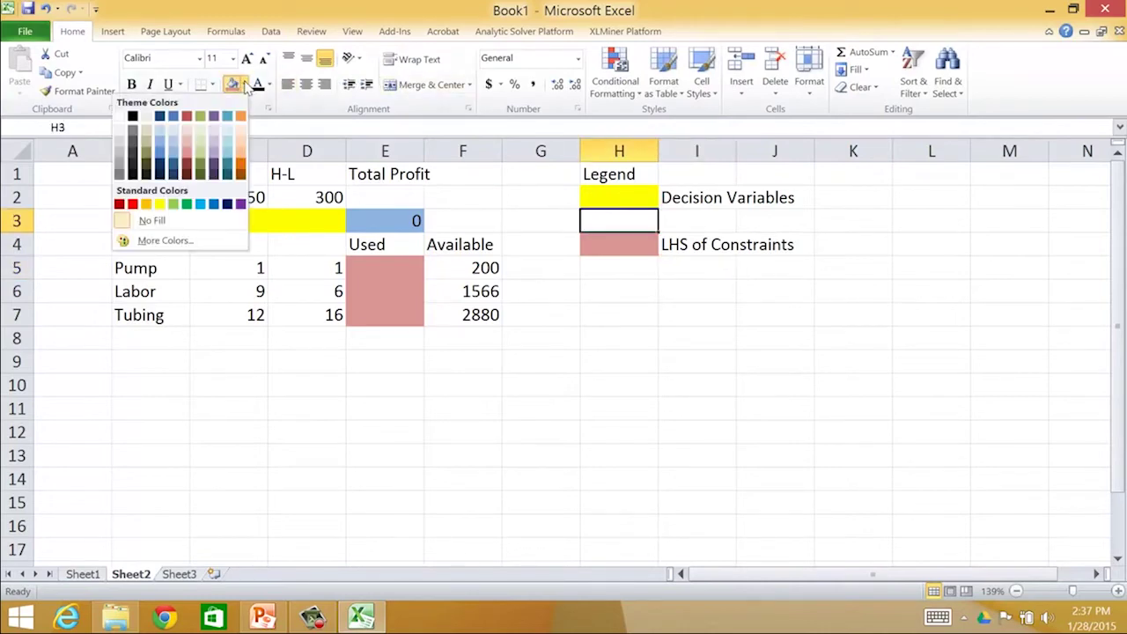
left_click(173, 157)
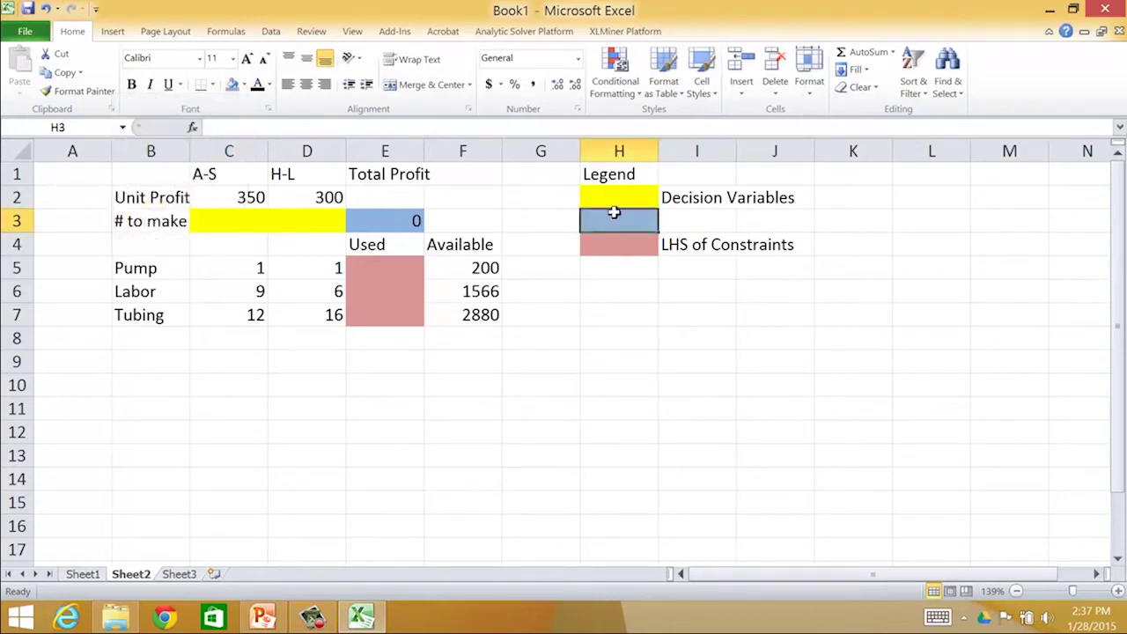
left_click(688, 220)
type("Obj")
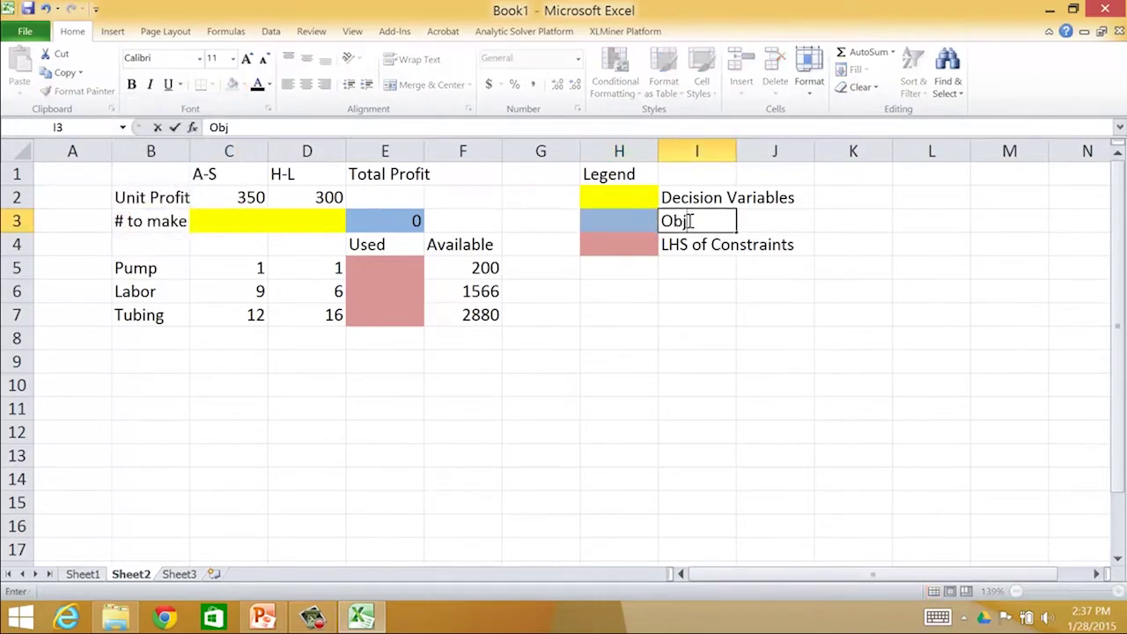
type("ective Function")
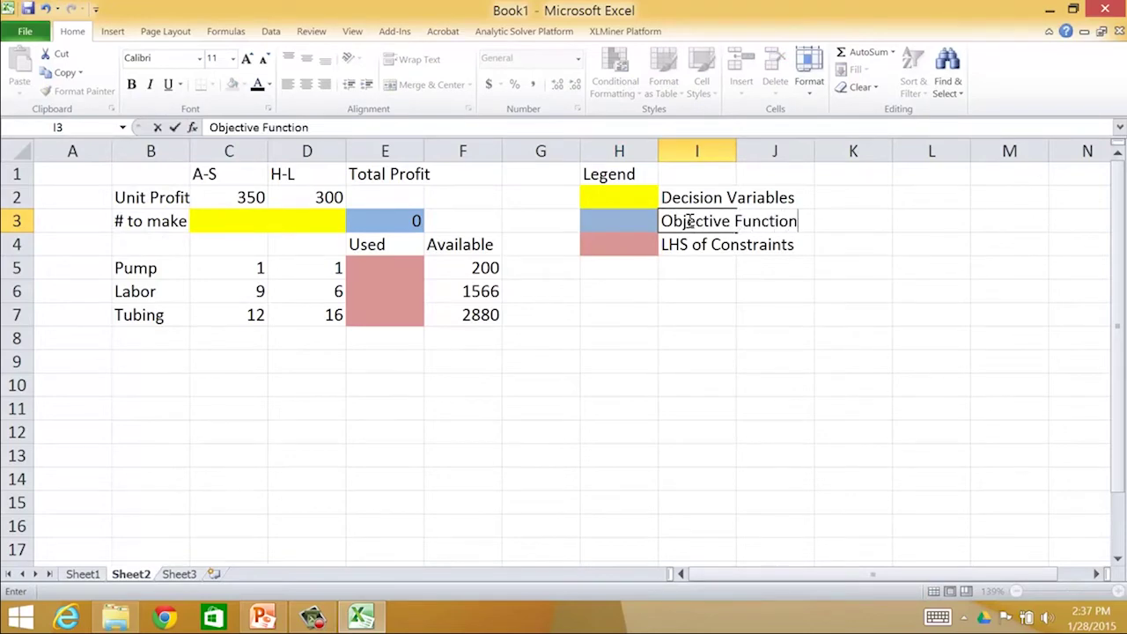
key("Return")
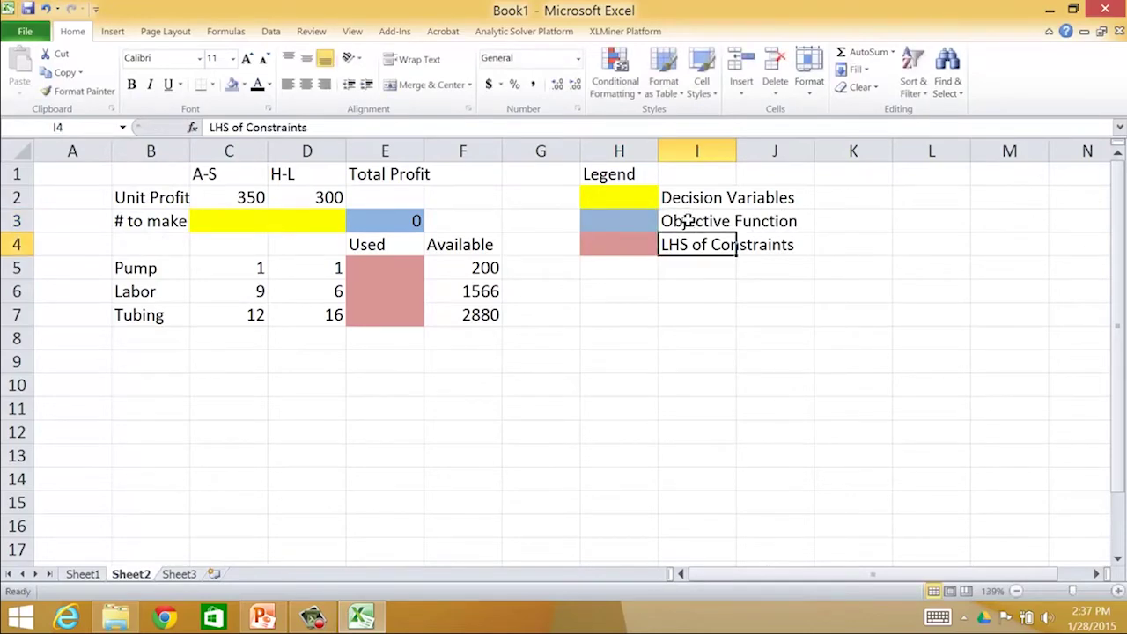
left_click(518, 365)
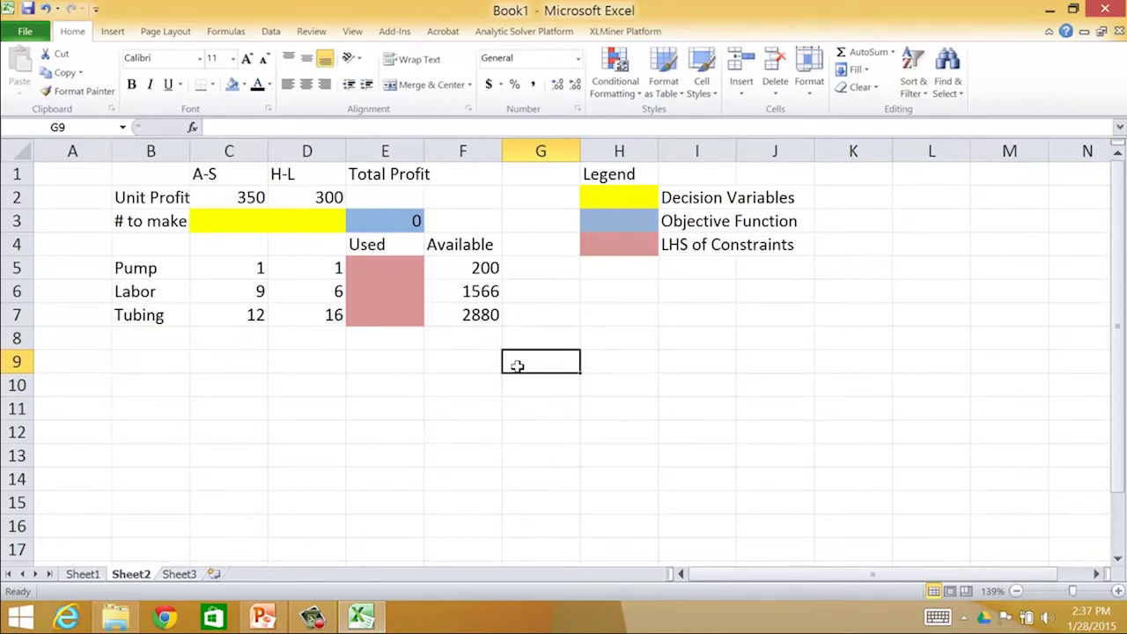
Review the constraints on Sheet1, and enter the pump usage formula =C3*C5+D3*D5 in cell E5 on Sheet2.
left_click(375, 265)
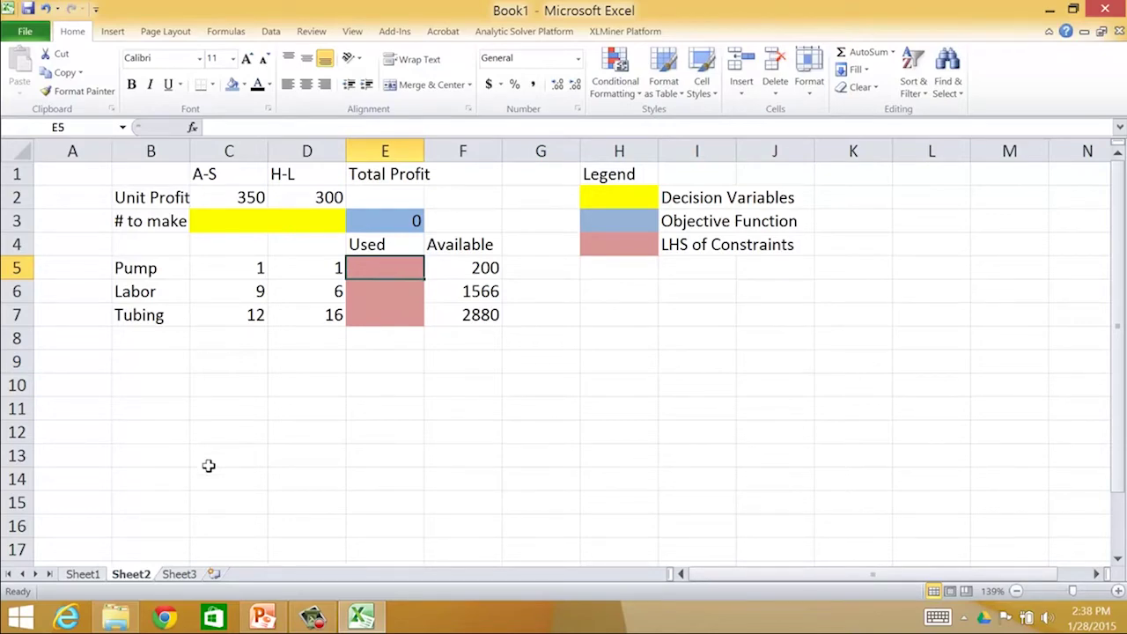
left_click(79, 578)
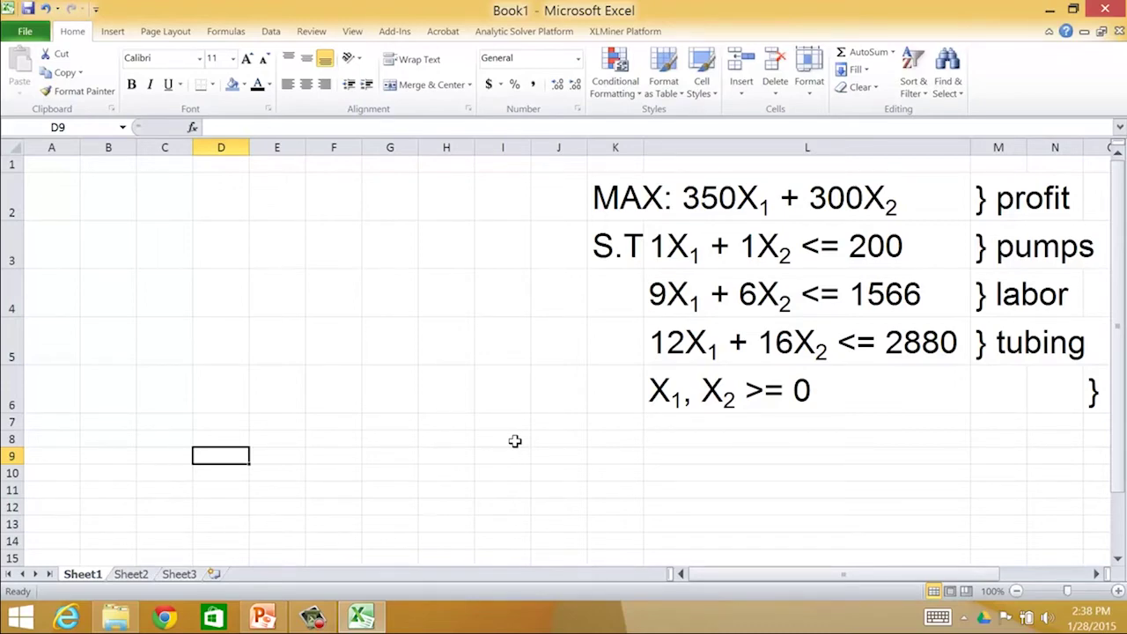
left_click(132, 574)
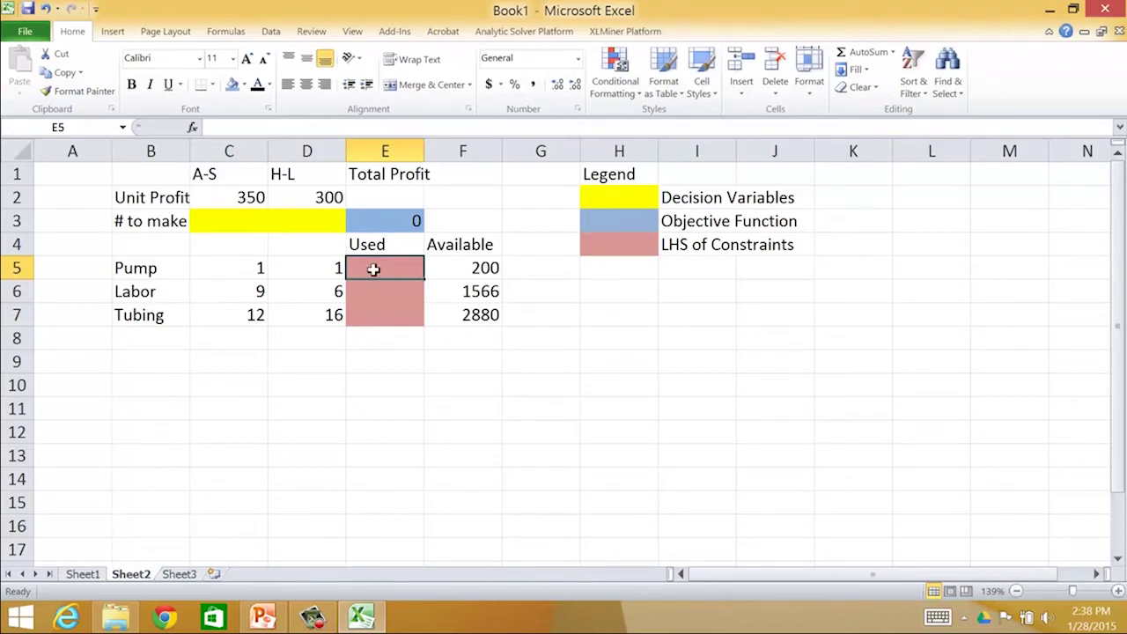
type("=")
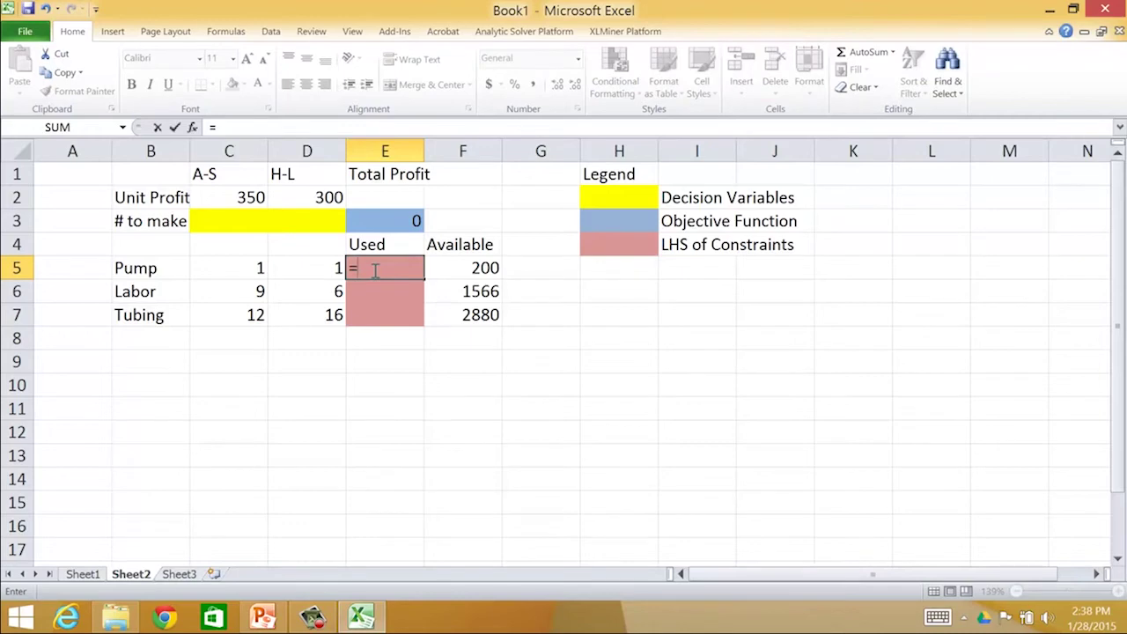
left_click(227, 219)
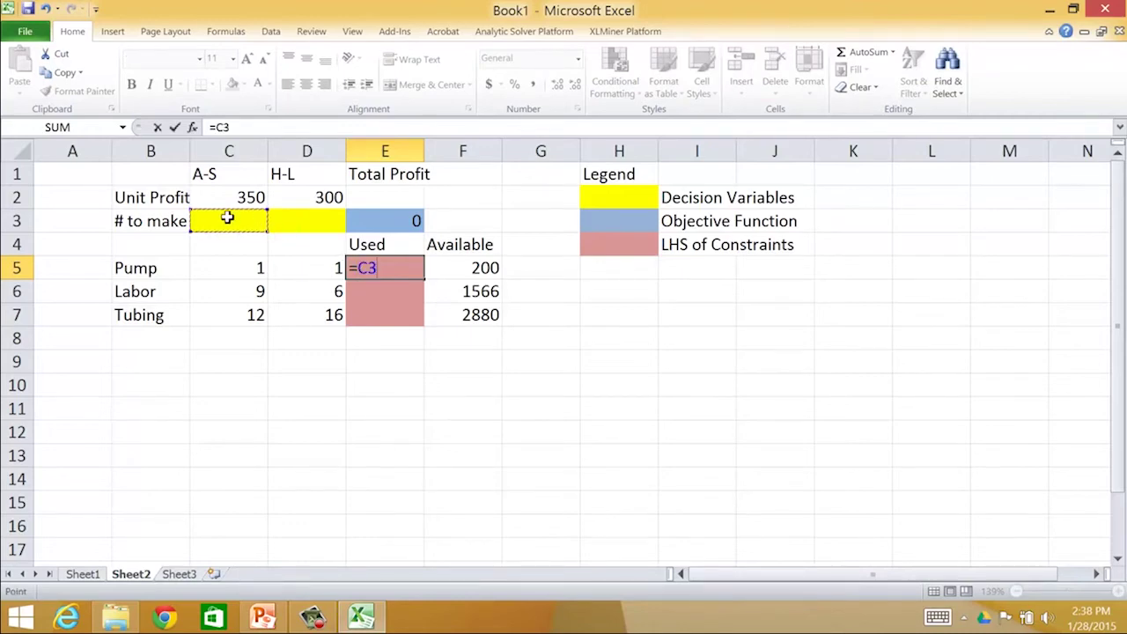
type("*")
left_click(215, 271)
type("+")
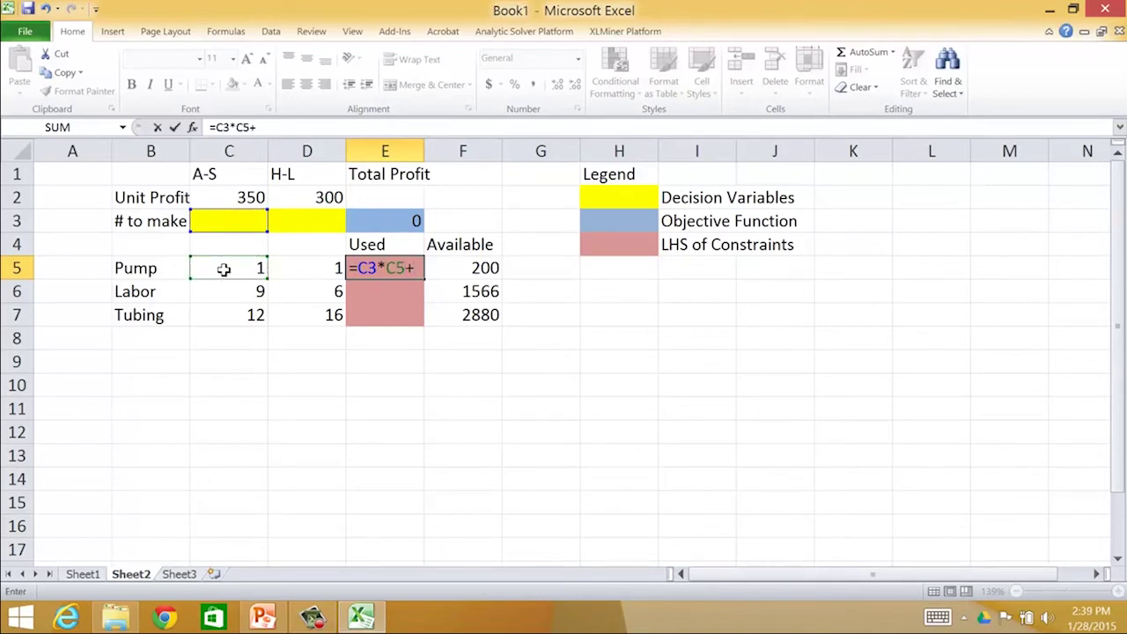
left_click(298, 224)
type("*")
left_click(299, 272)
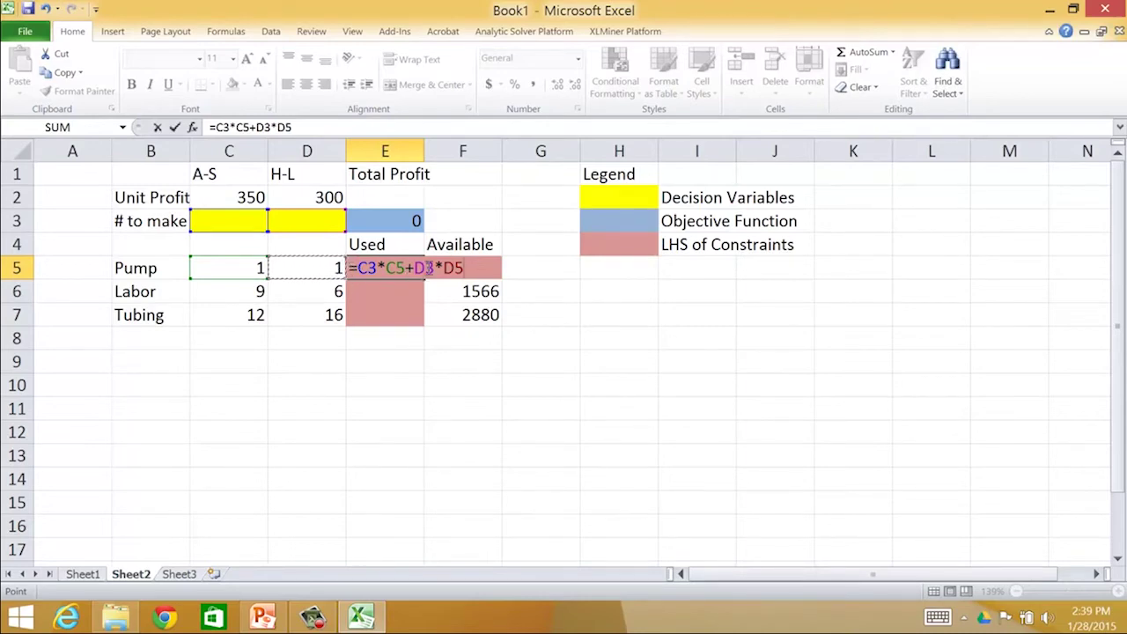
key("Return")
Copy the pump usage formula from E5 down to the labor and tubing cells E6:E7.
left_click(399, 266)
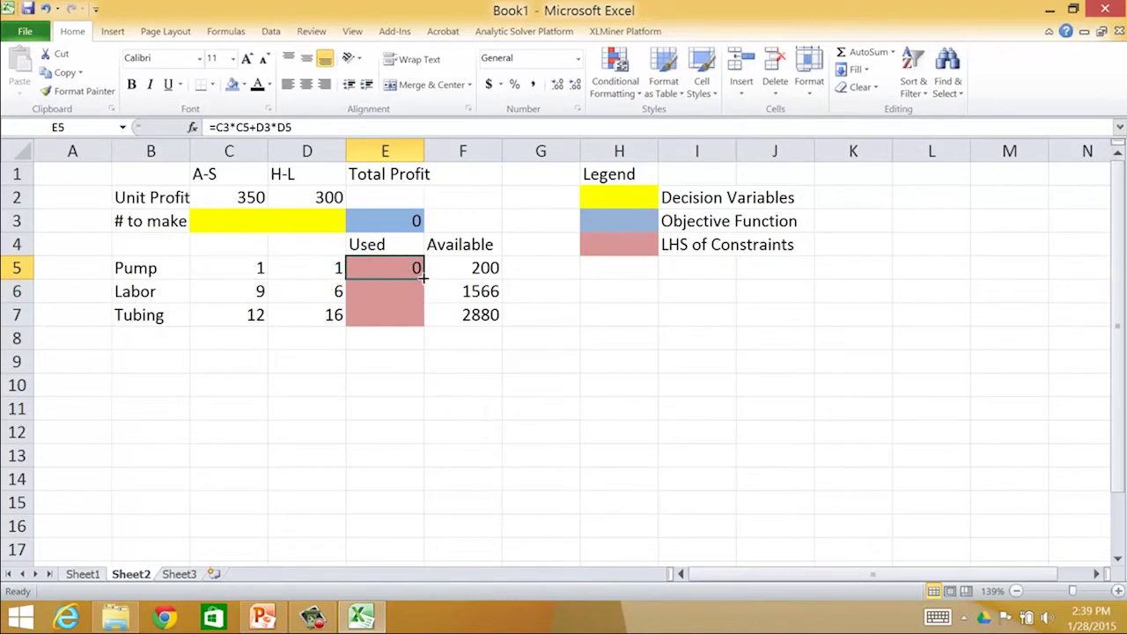
left_click_drag(423, 277, 426, 329)
Correct the tubing usage formula in E7 to =C3*C7+D3*D7 by moving its references to the decision variable cells.
left_click(376, 312)
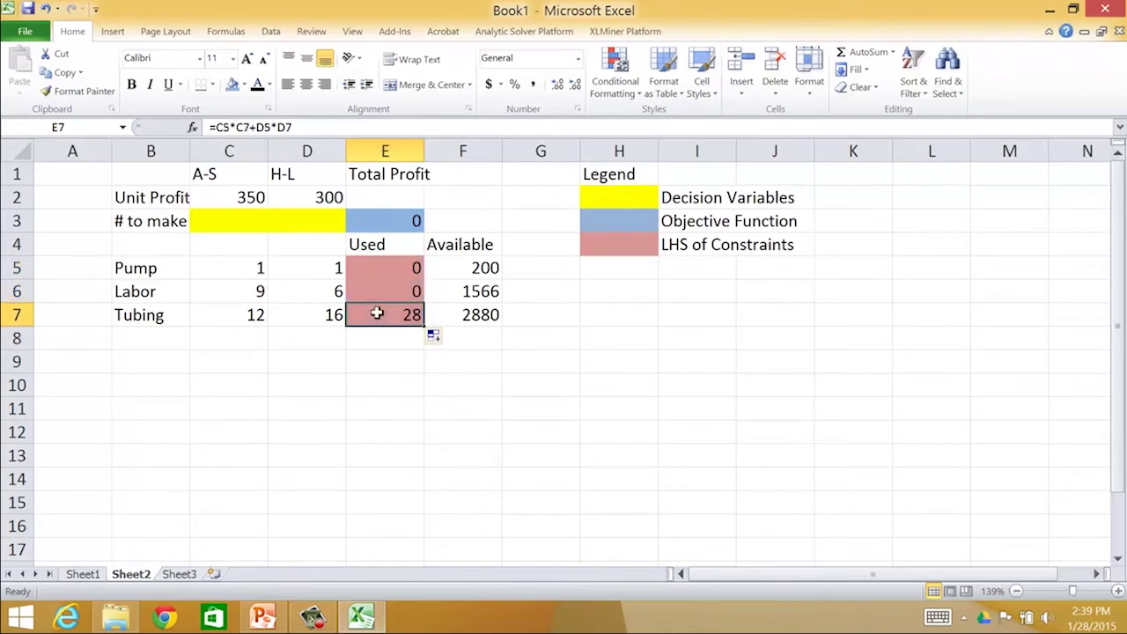
left_click(250, 127)
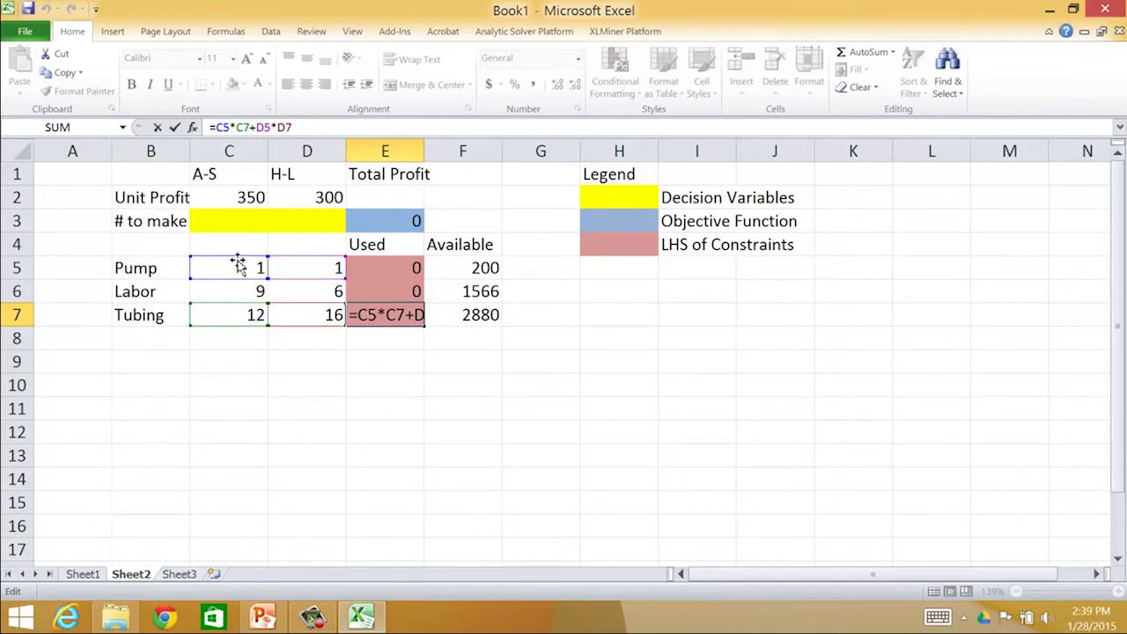
left_click_drag(240, 266, 242, 221)
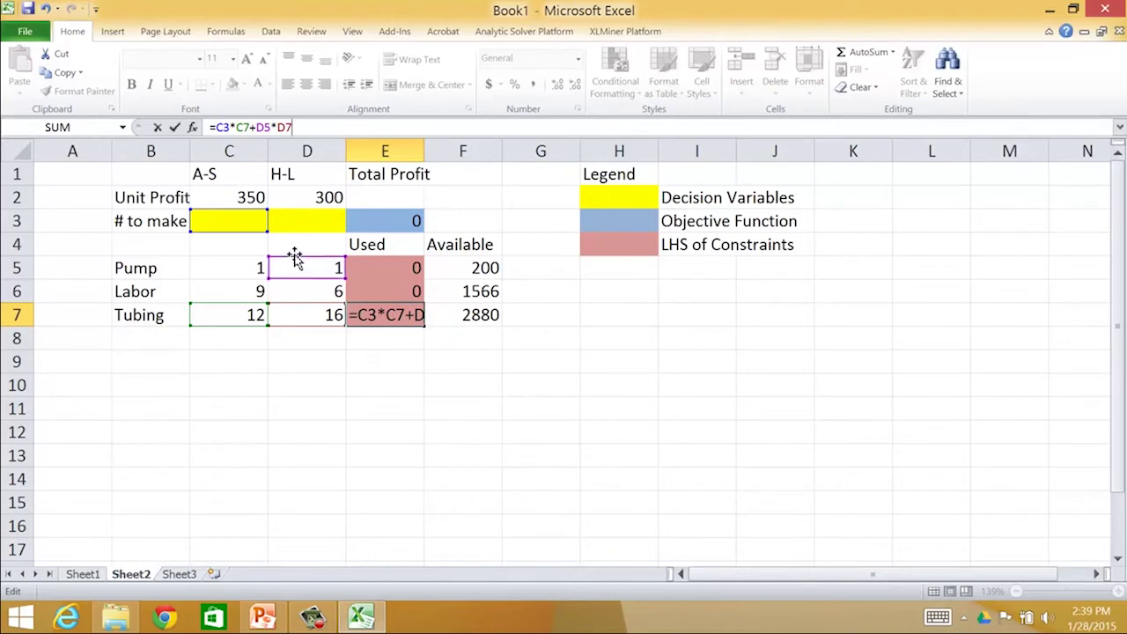
left_click_drag(295, 261, 302, 220)
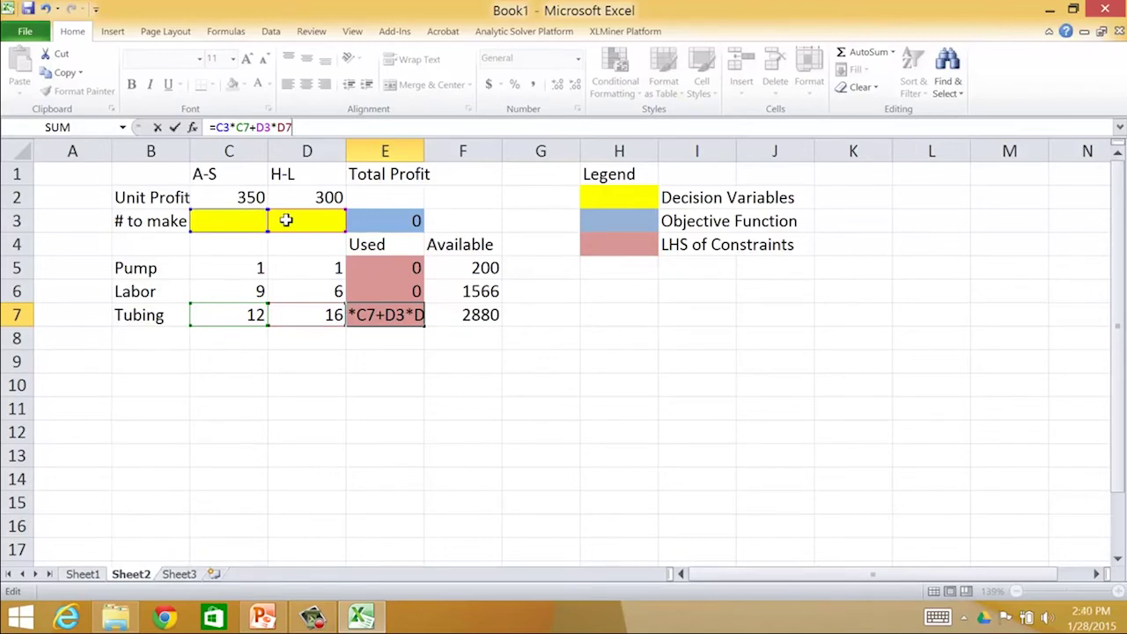
key("Return")
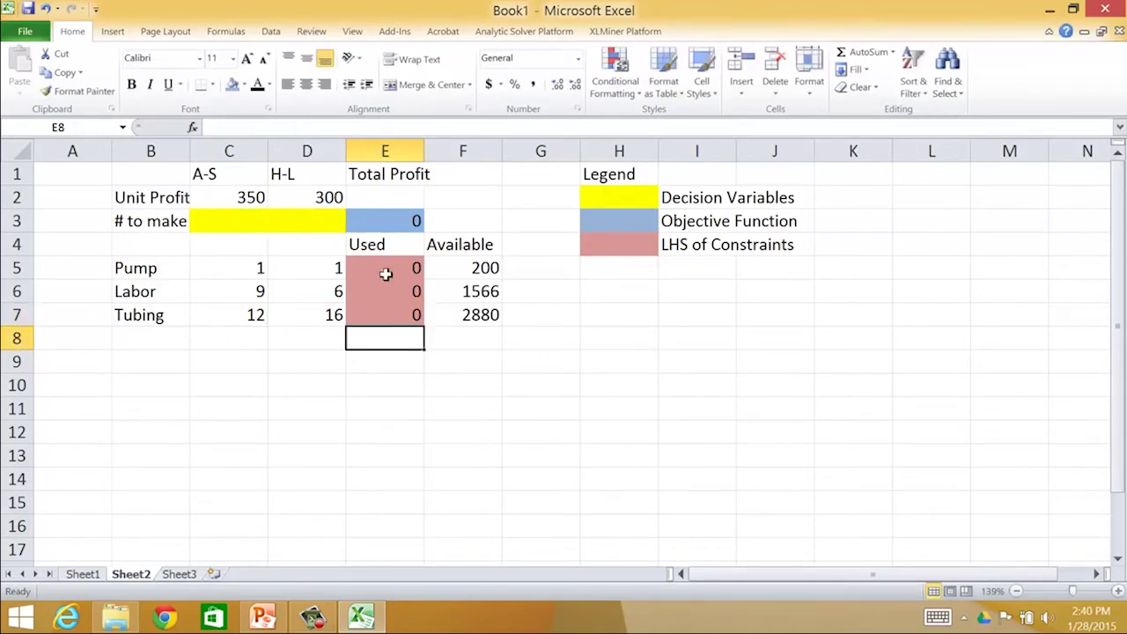
Replace the pump usage formula in E5 with =SUMPRODUCT(C3:D3,C5:D5).
left_click(365, 266)
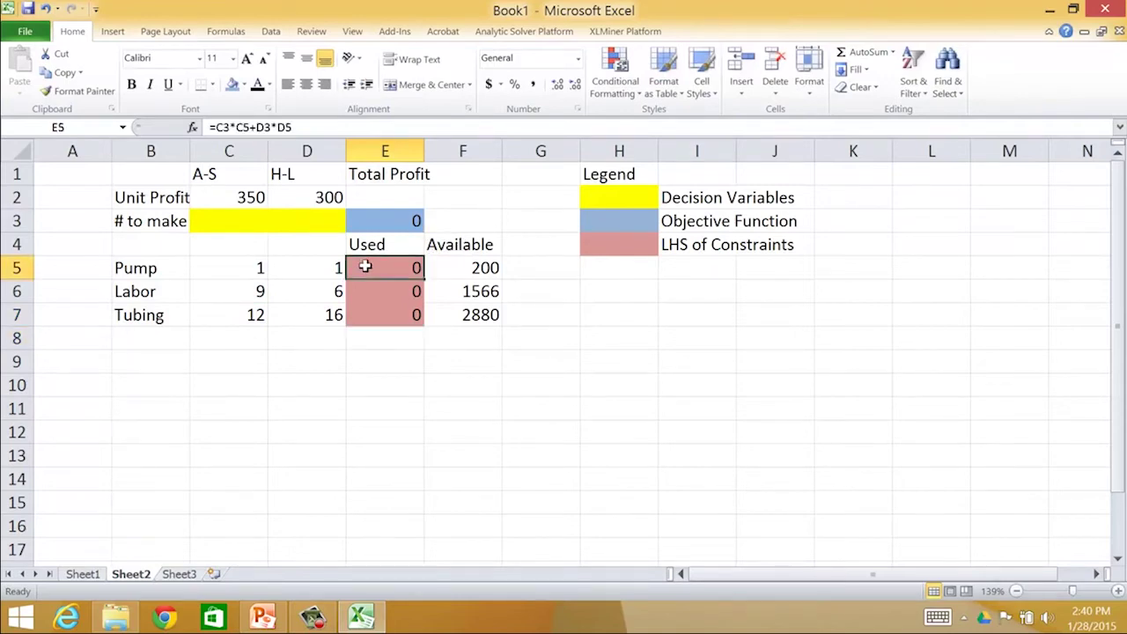
left_click(295, 127)
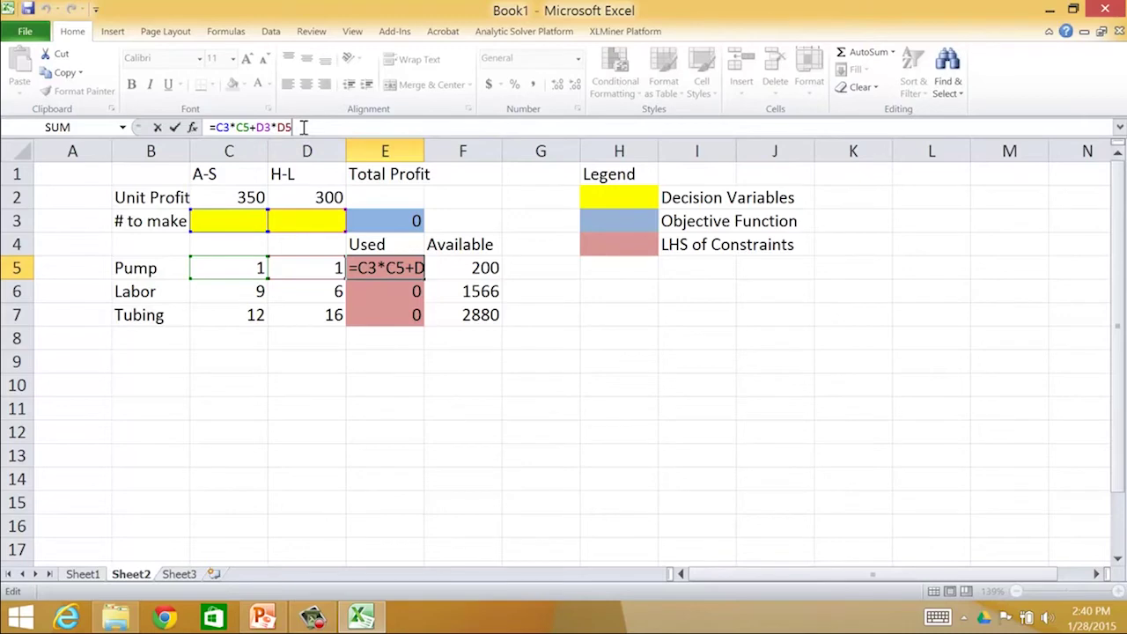
key("BackSpace")
key("BackSpace")
key("BackSpace")
key("BackSpace")
key("BackSpace")
key("BackSpace")
key("BackSpace")
key("BackSpace")
key("BackSpace")
key("BackSpace")
key("BackSpace")
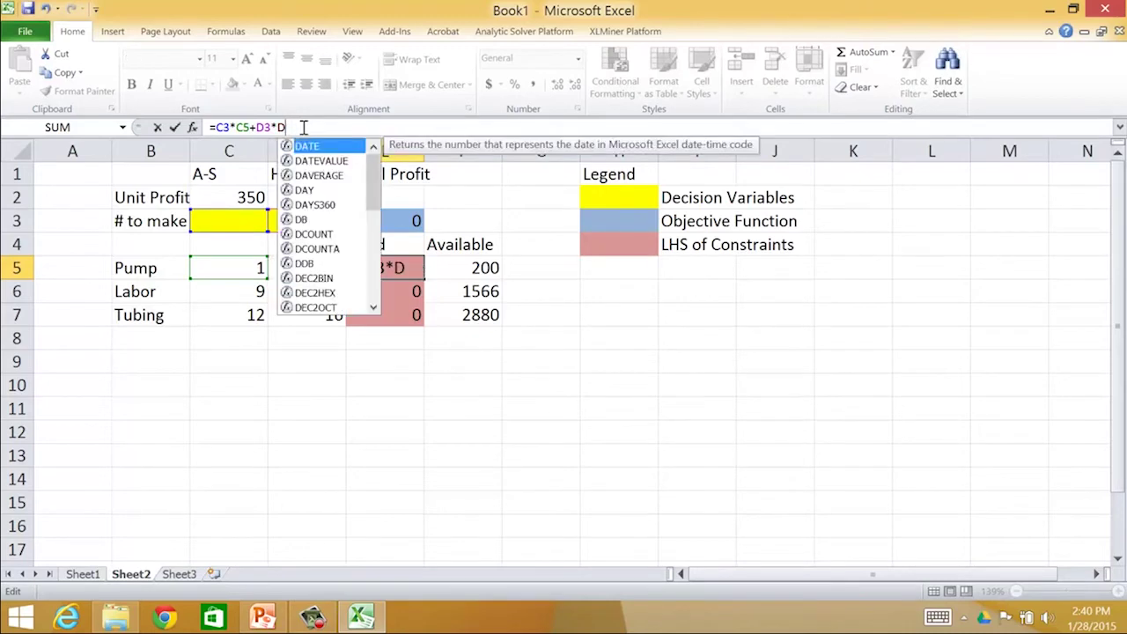
type("sum")
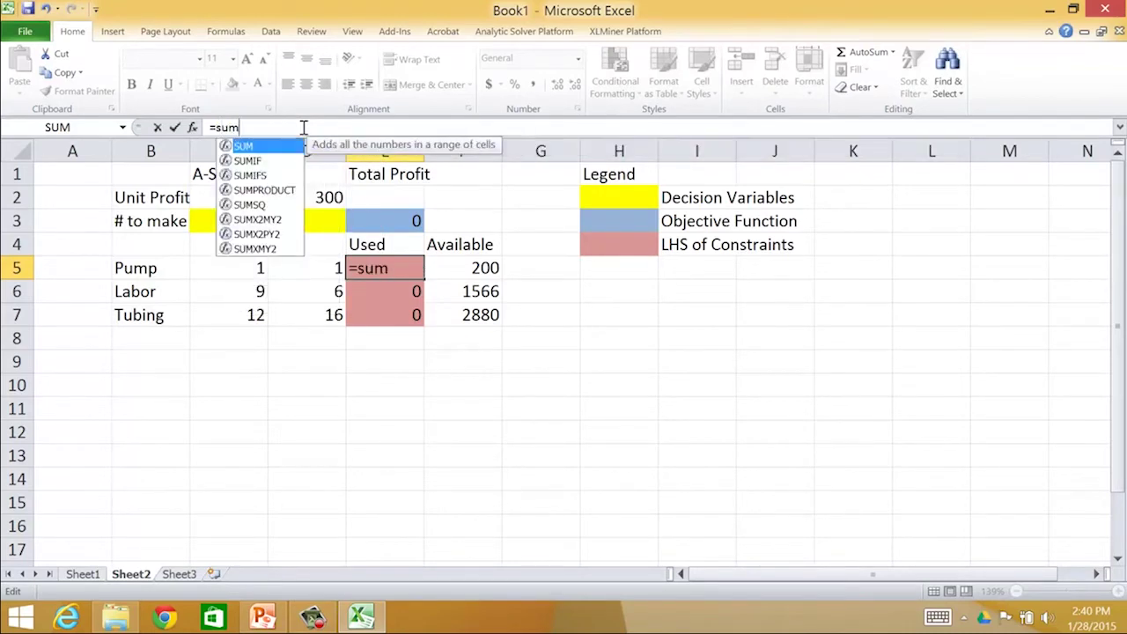
type("product(")
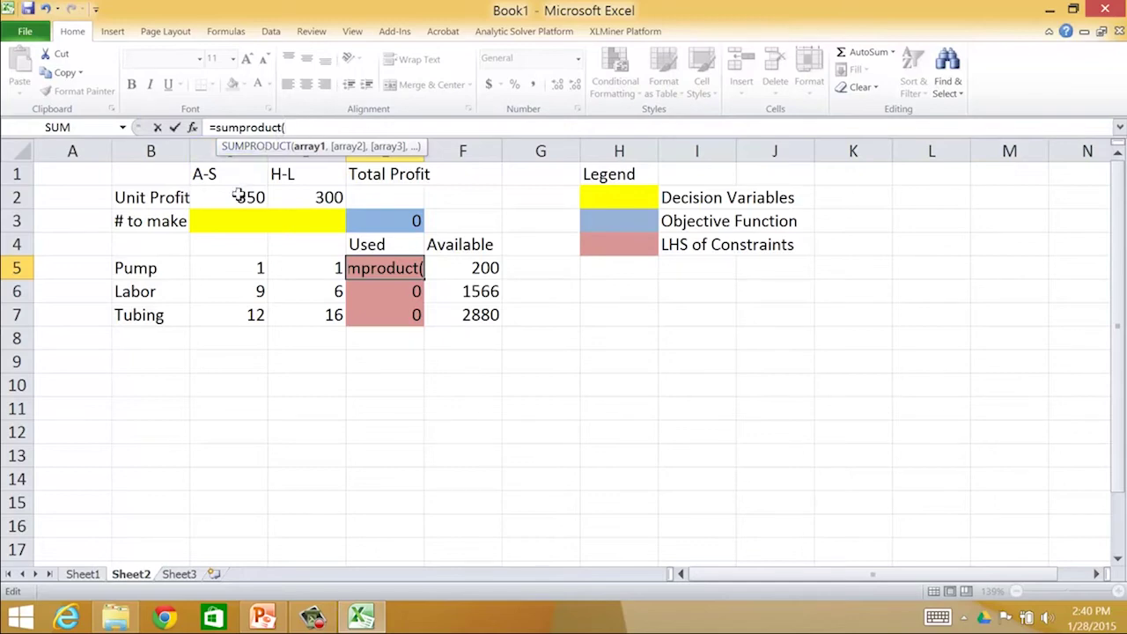
left_click_drag(225, 221, 305, 221)
type(",")
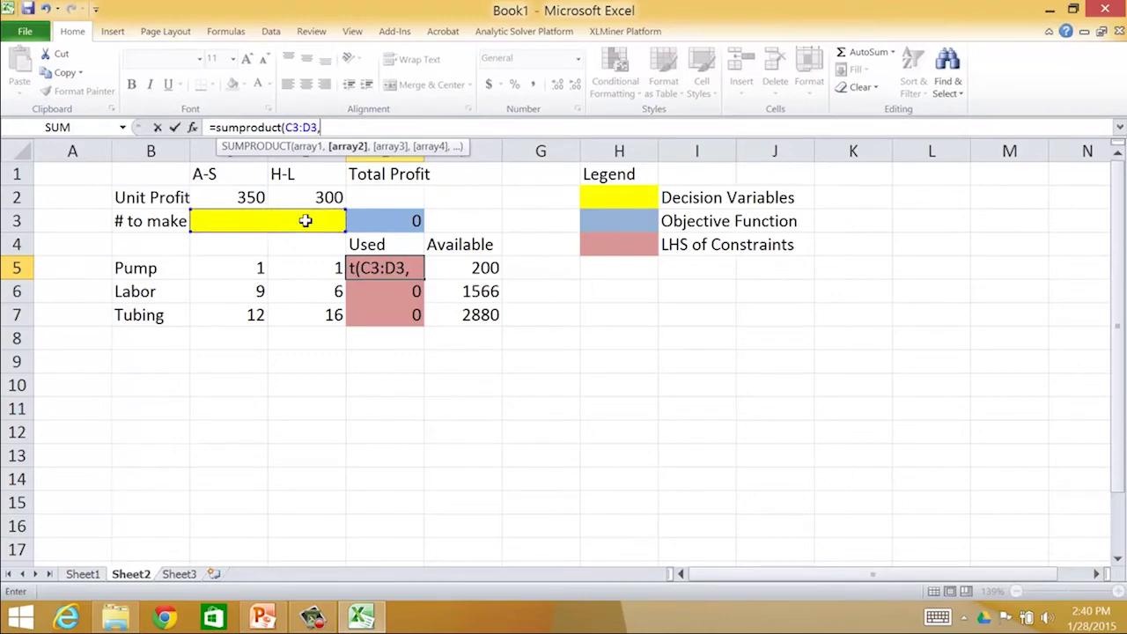
left_click_drag(227, 267, 304, 267)
type(")")
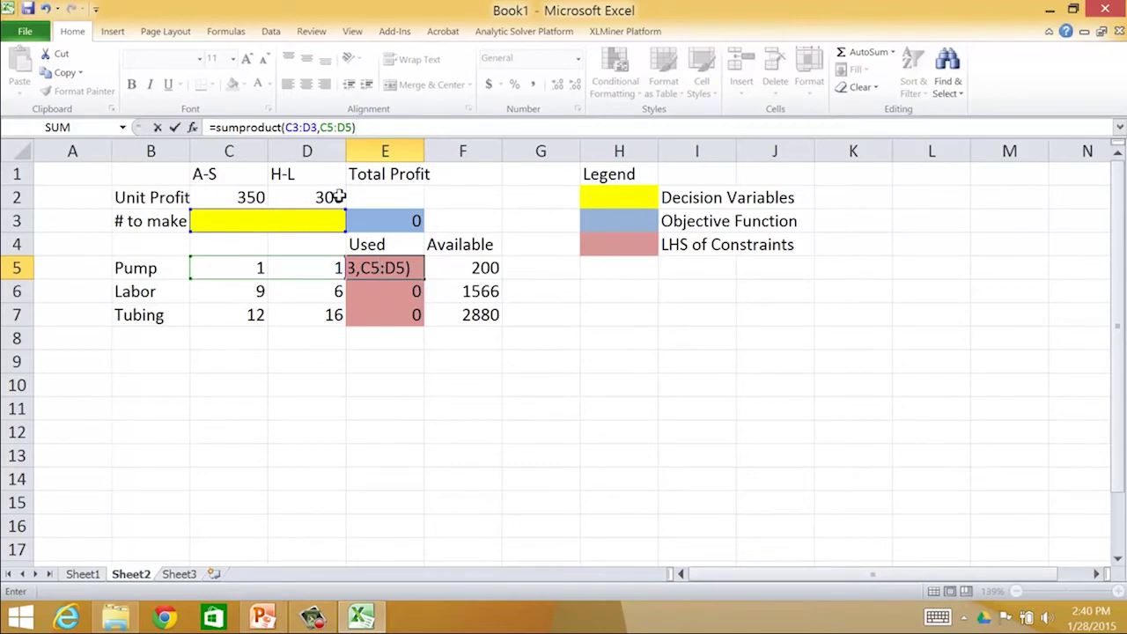
Make the row of the decision variable range absolute in E5, giving =SUMPRODUCT(C$3:D$3,C5:D5).
left_click(292, 128)
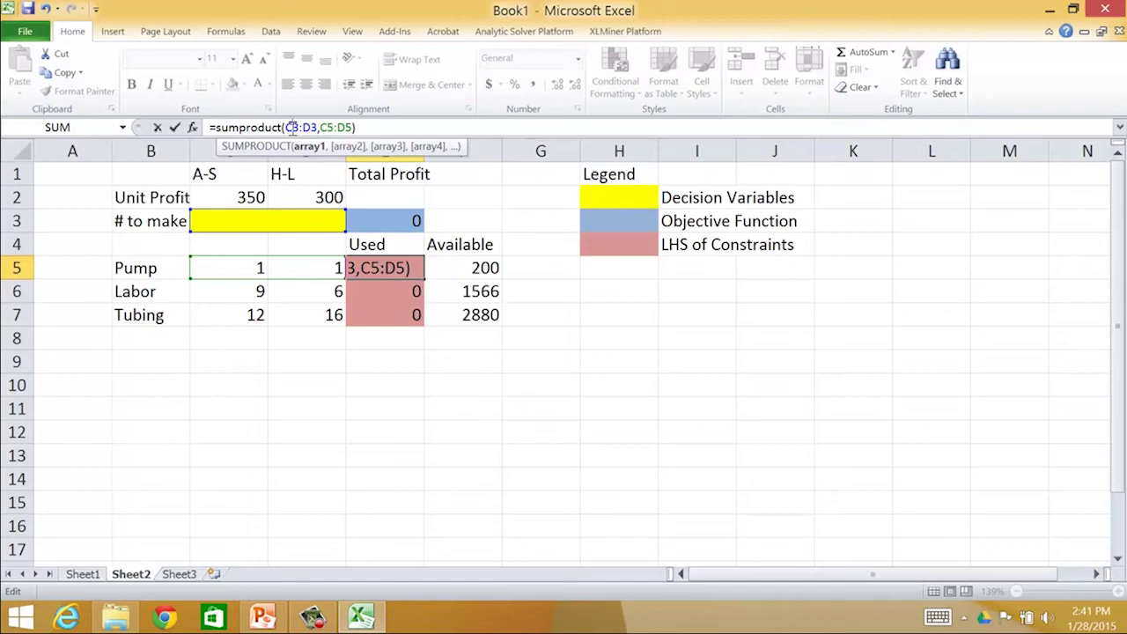
left_click(291, 127)
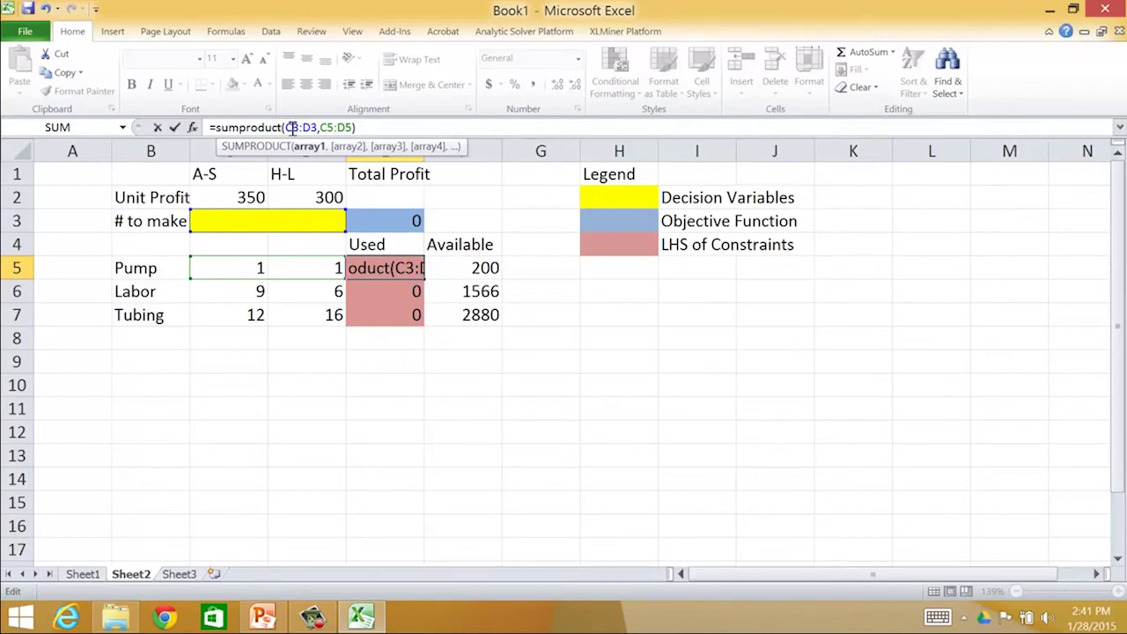
type("$")
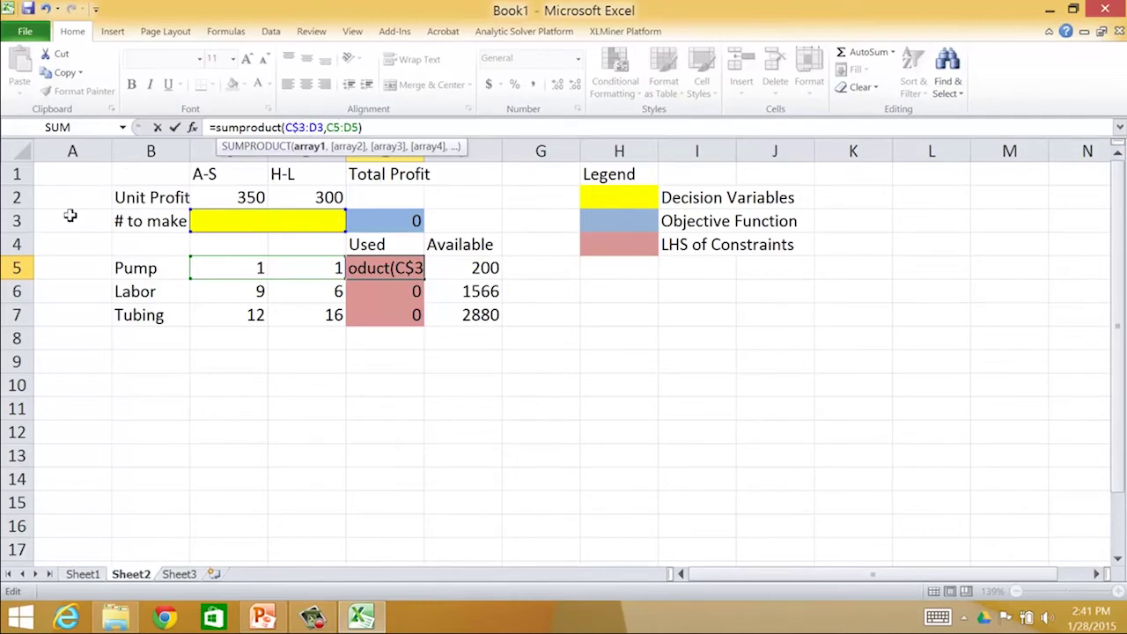
left_click(319, 127)
type("$")
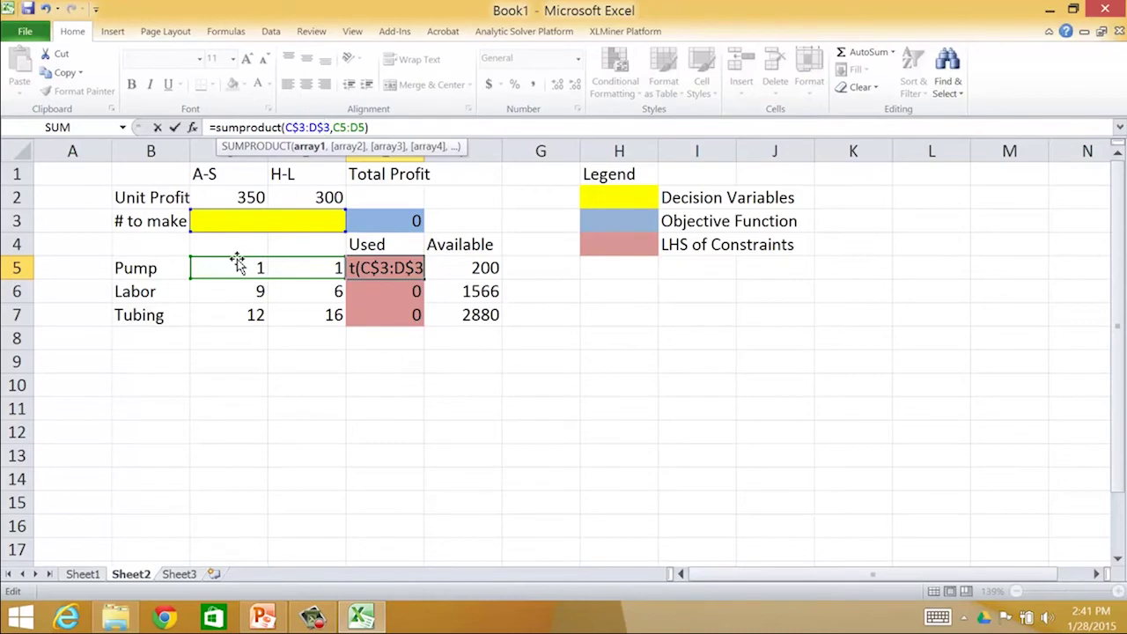
key("Return")
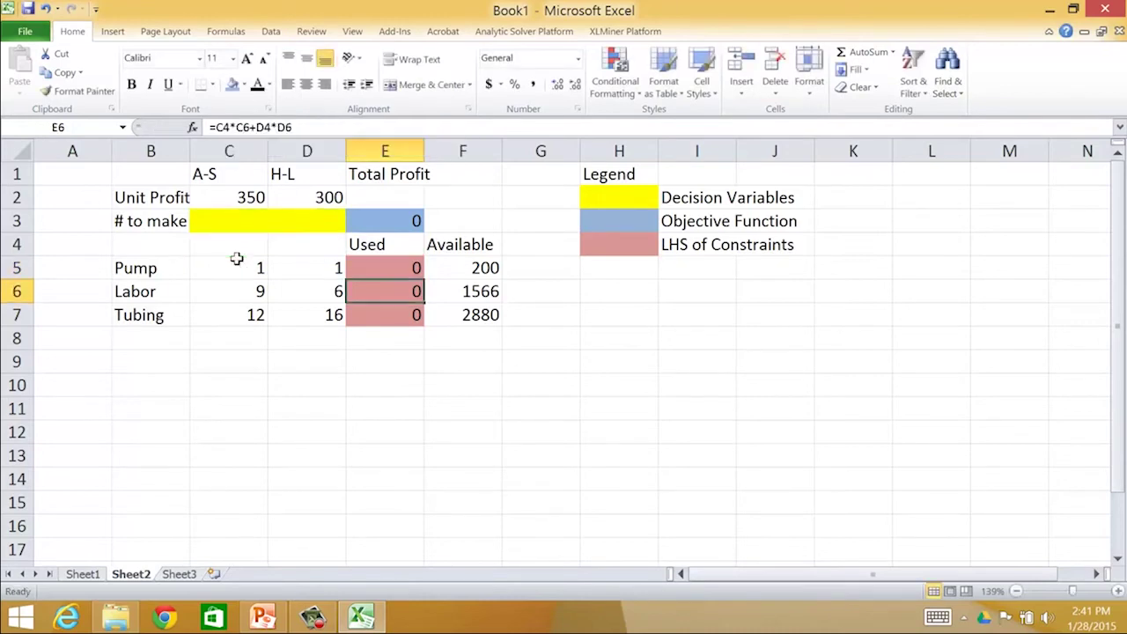
Copy the SUMPRODUCT formula from the pump usage cell E5 down to the labor and tubing cells E6:E7.
left_click(374, 264)
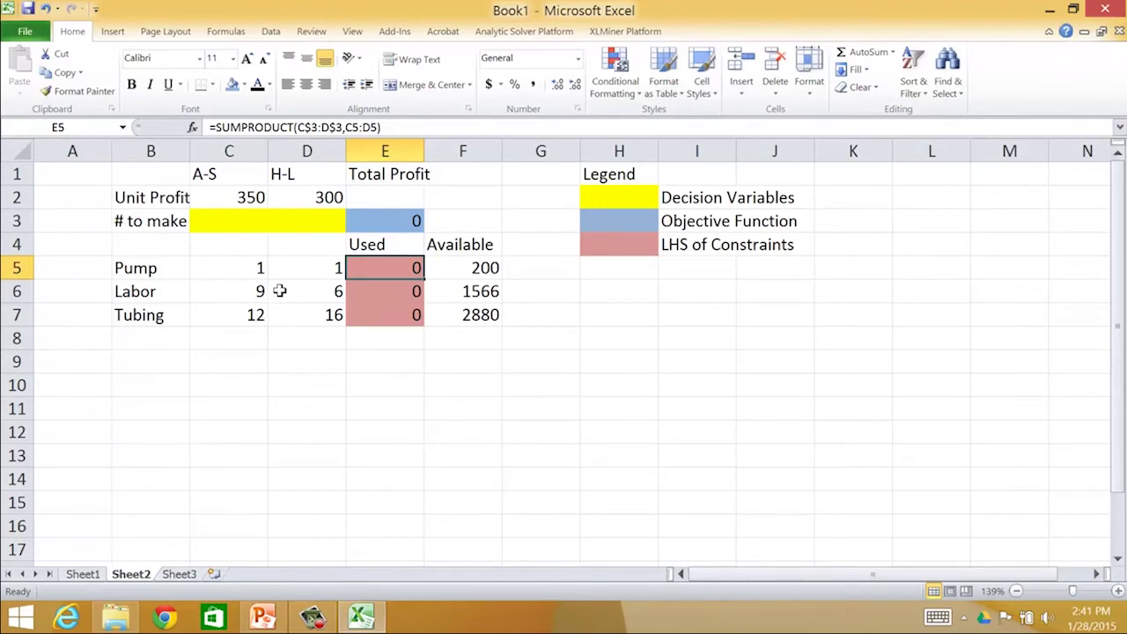
left_click(348, 126)
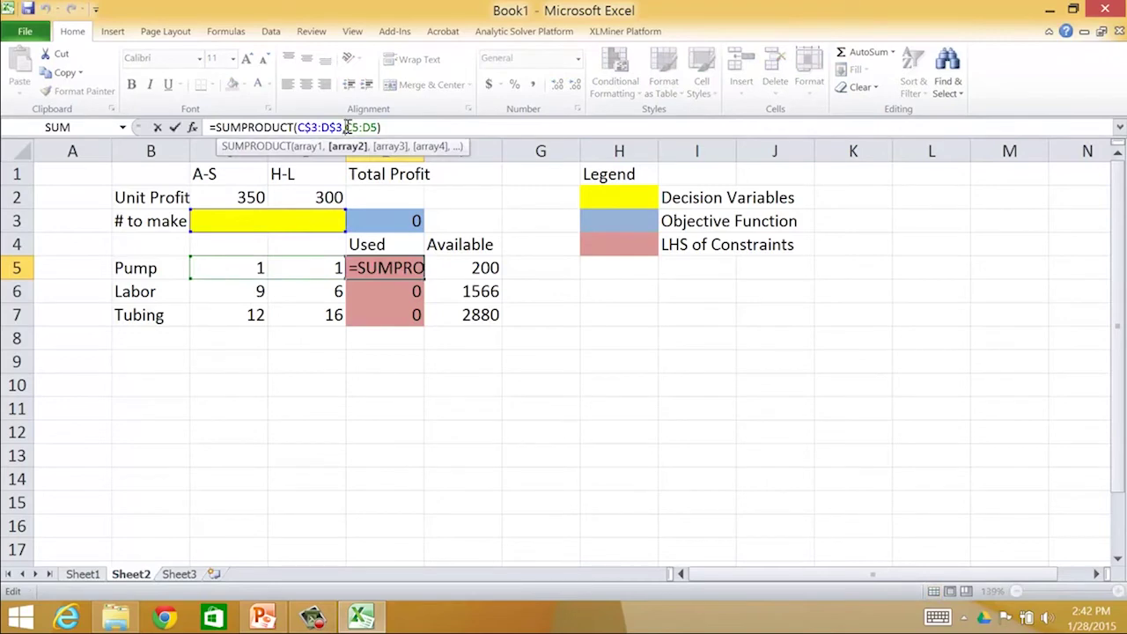
key("Return")
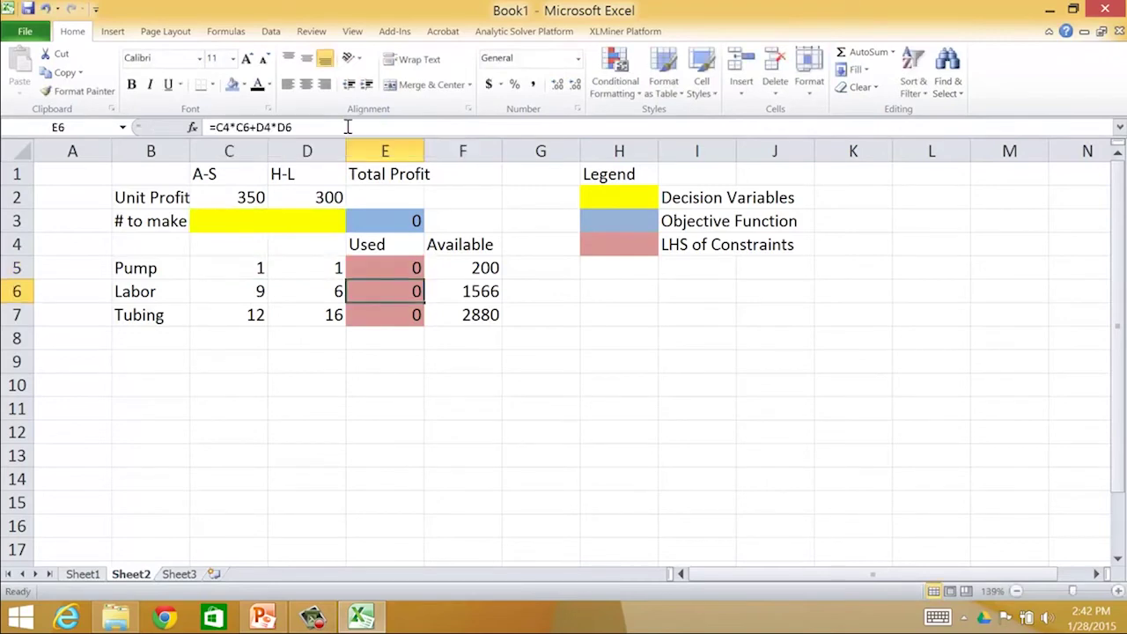
left_click(381, 271)
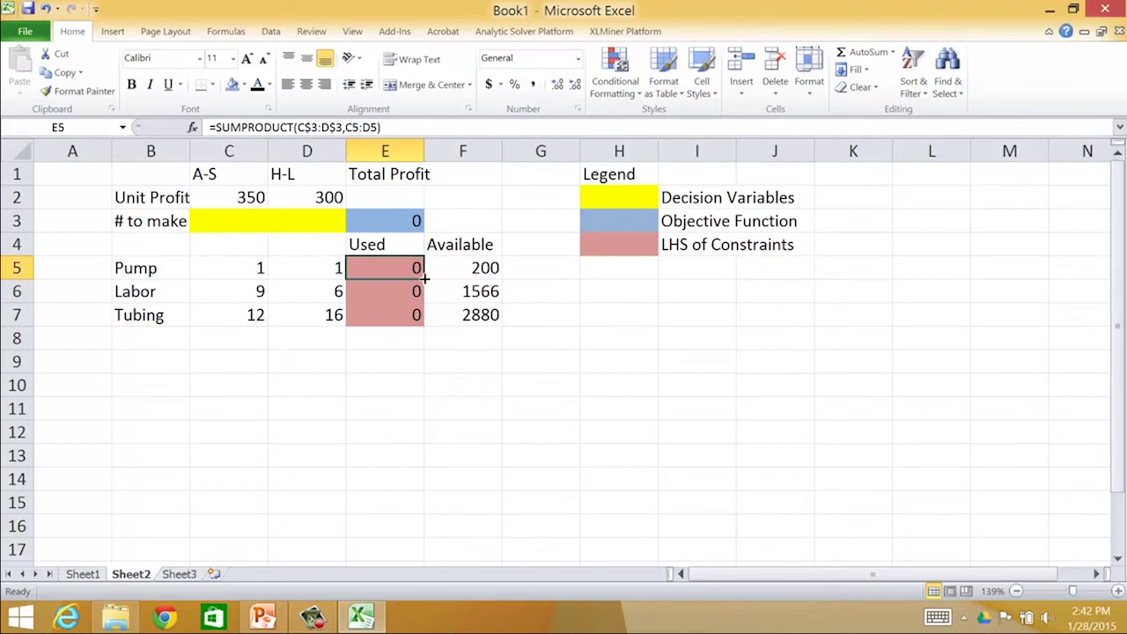
left_click_drag(423, 279, 421, 332)
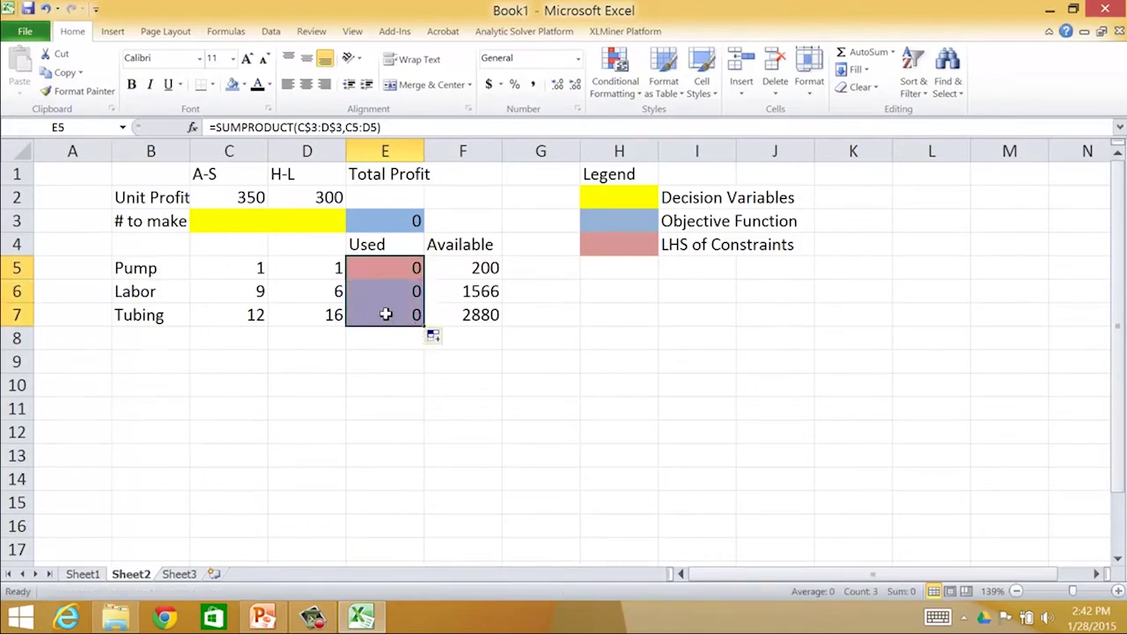
Review the formulas in the tubing usage cell E7, the pump usage cell E5 and the total profit cell E3.
left_click(385, 314)
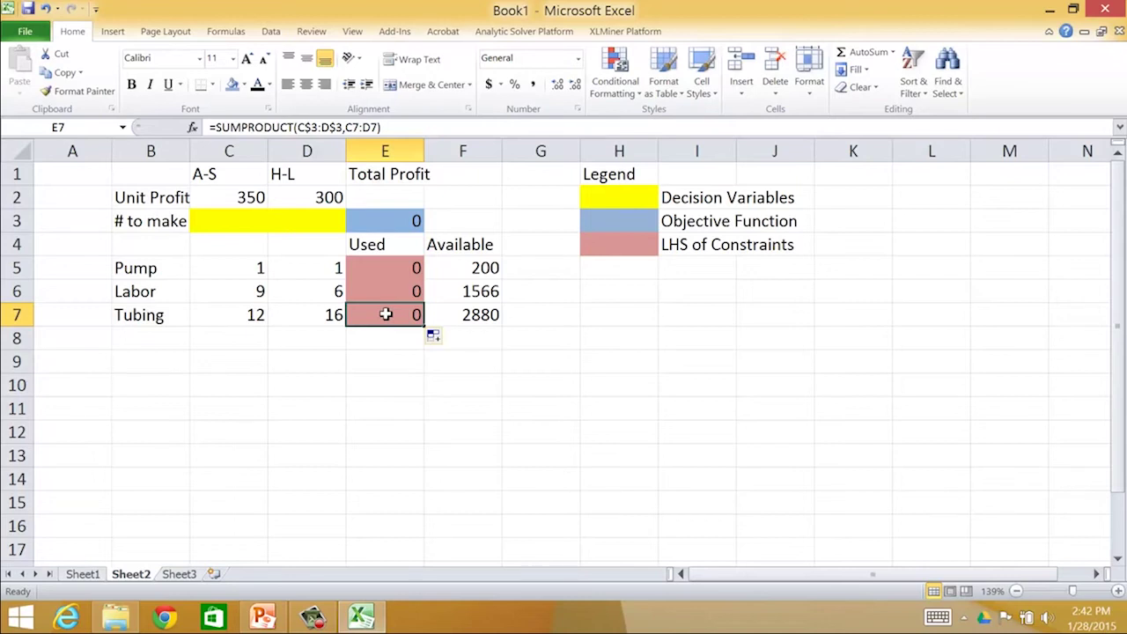
left_click(319, 126)
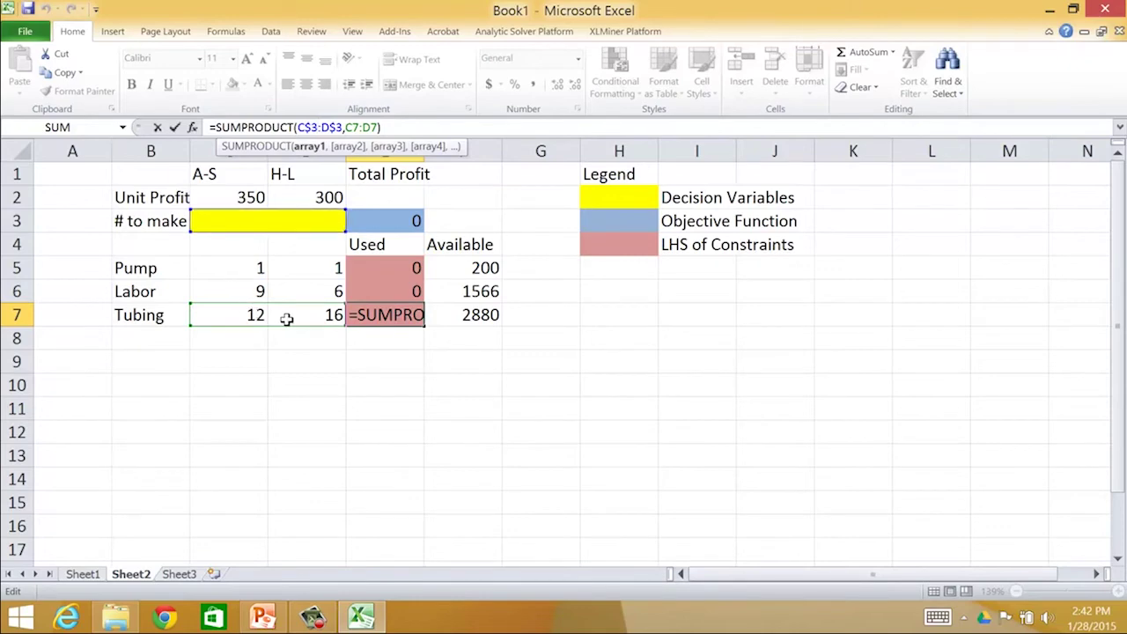
key("Return")
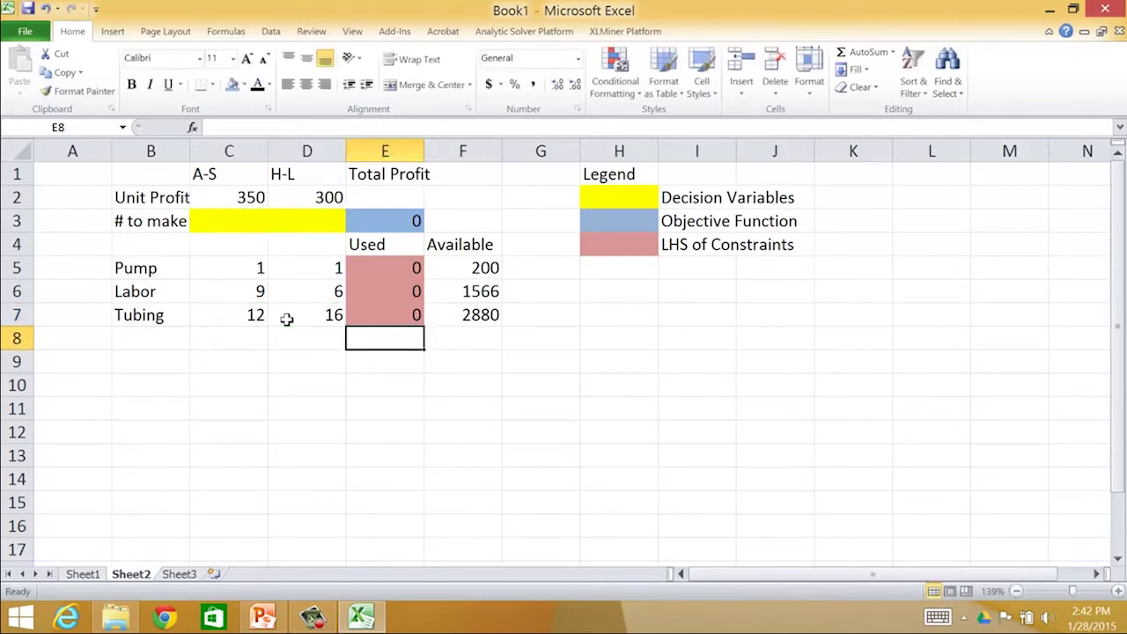
left_click(403, 269)
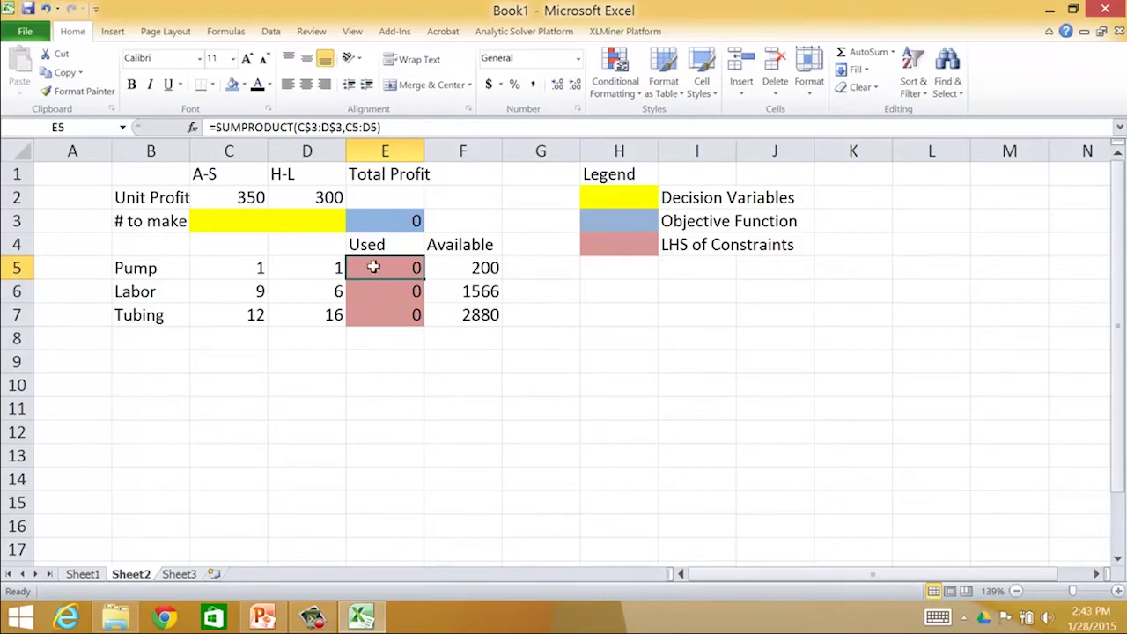
left_click(384, 338)
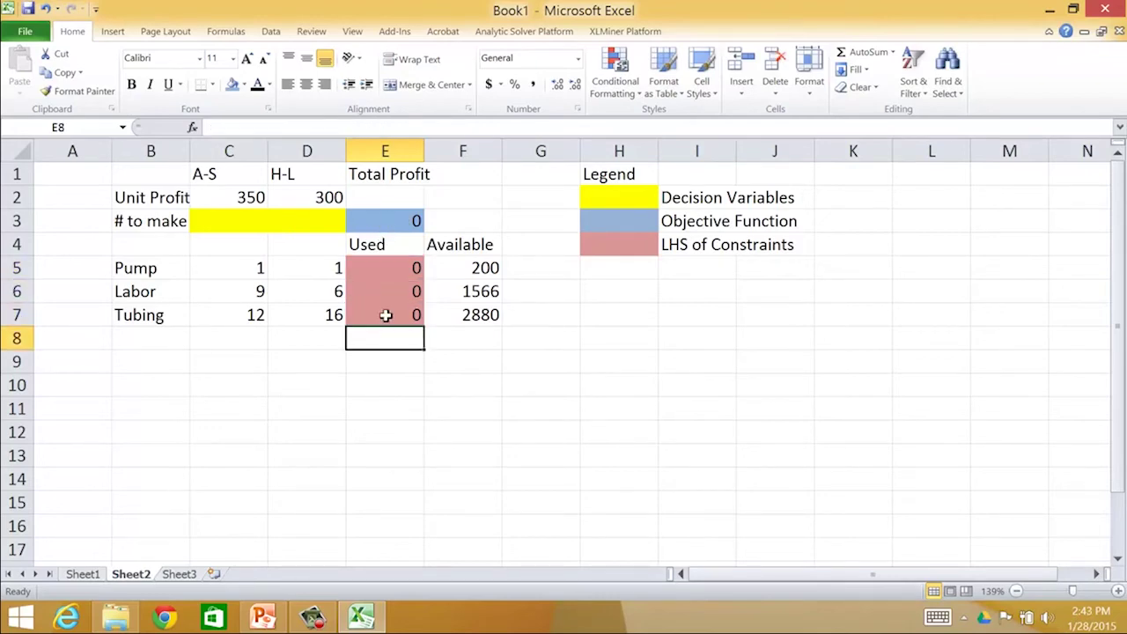
left_click(395, 365)
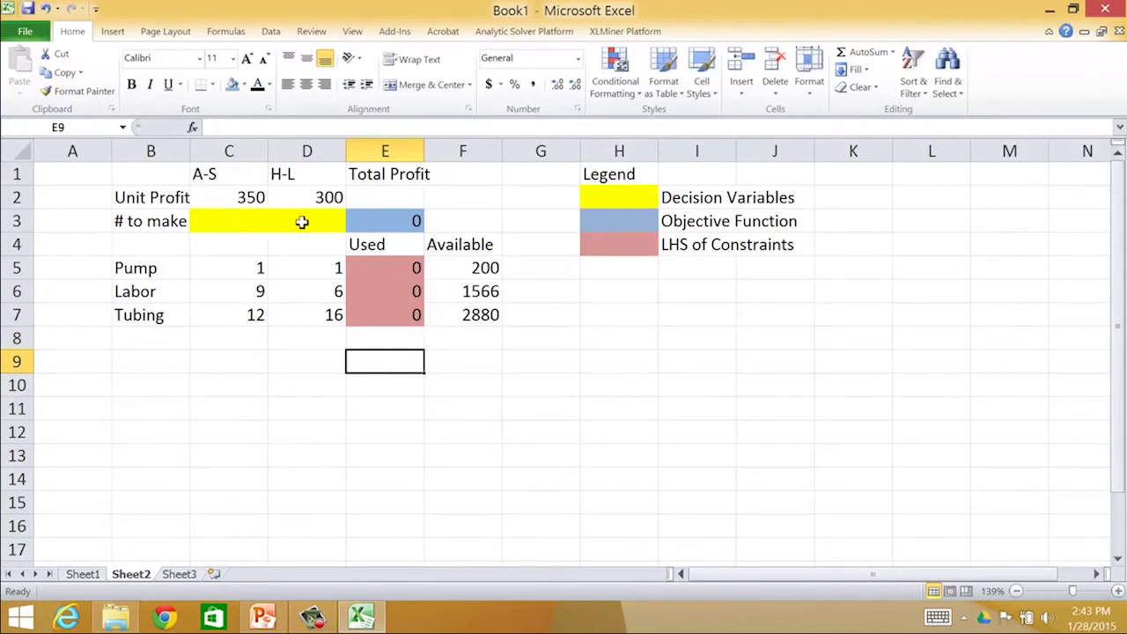
left_click(381, 222)
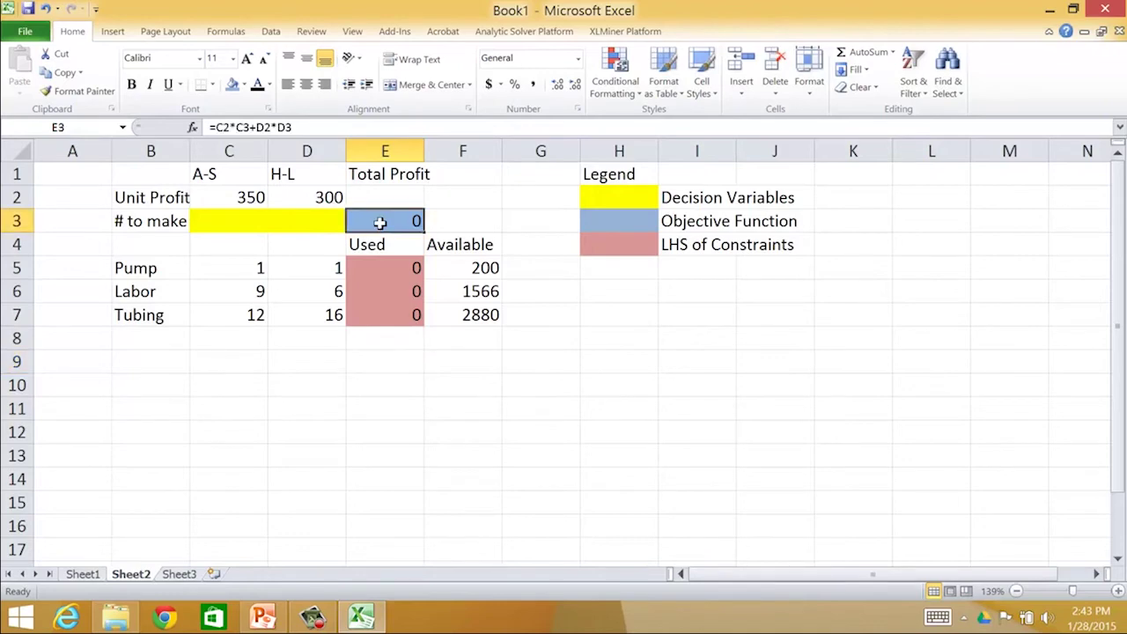
left_click(376, 266)
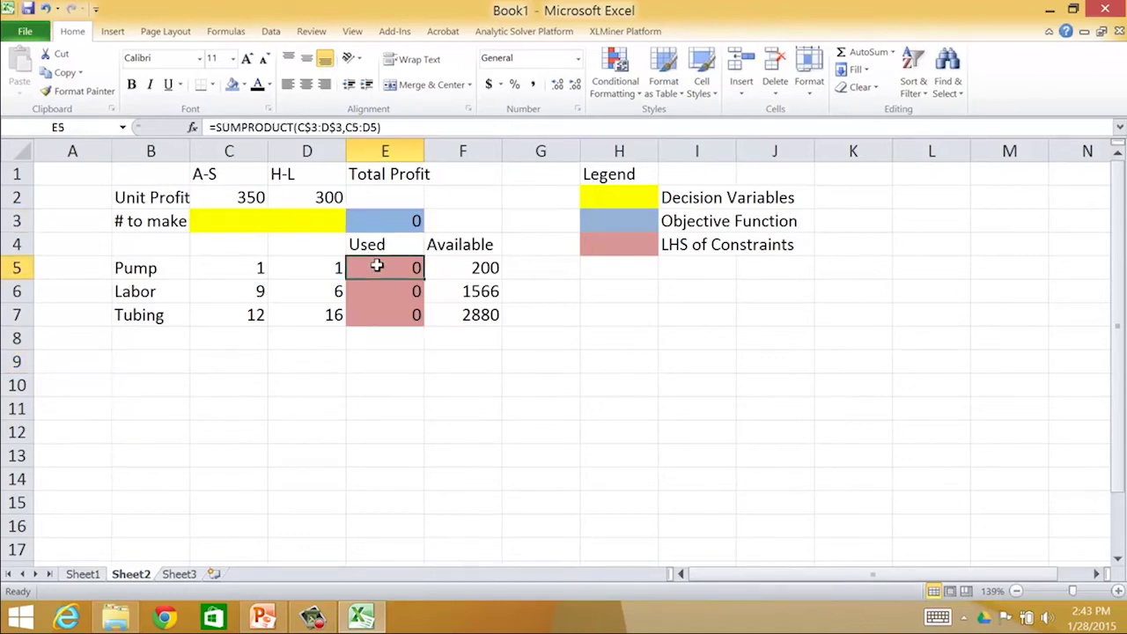
left_click(376, 343)
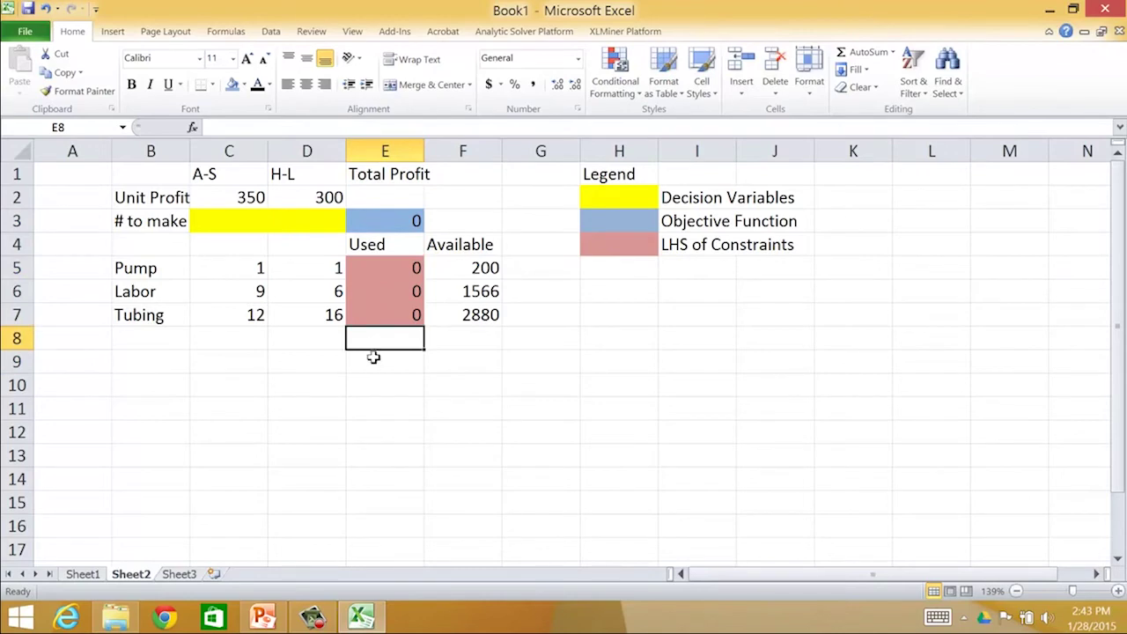
left_click(373, 361)
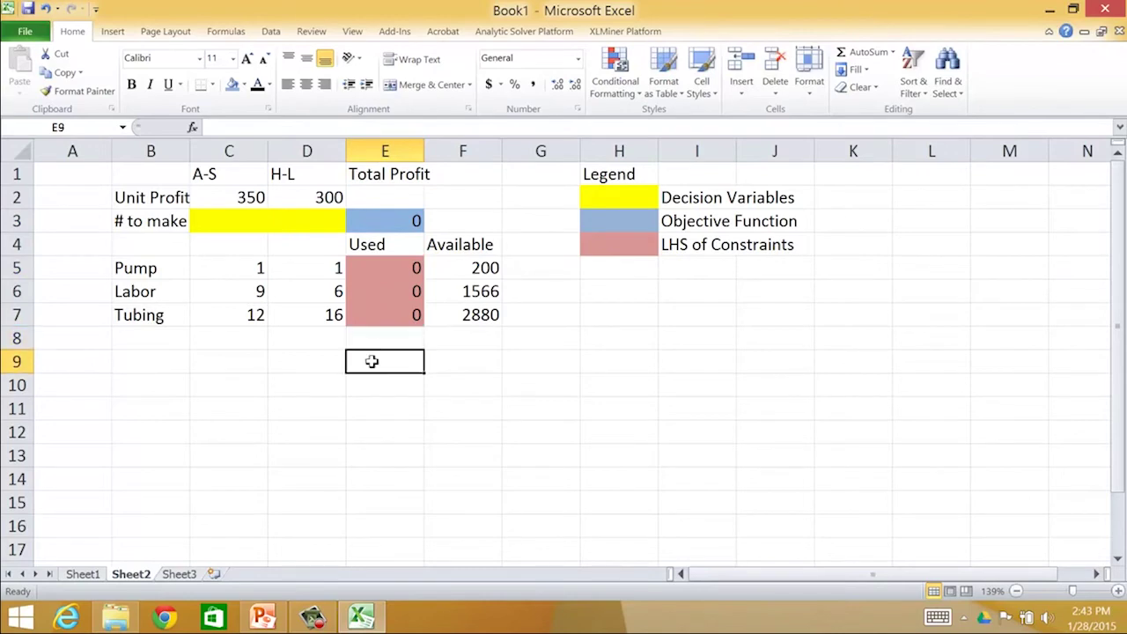
Open Premium Solver 2015 and add the total profit cell $E$3 as the objective, set to Max.
left_click(401, 33)
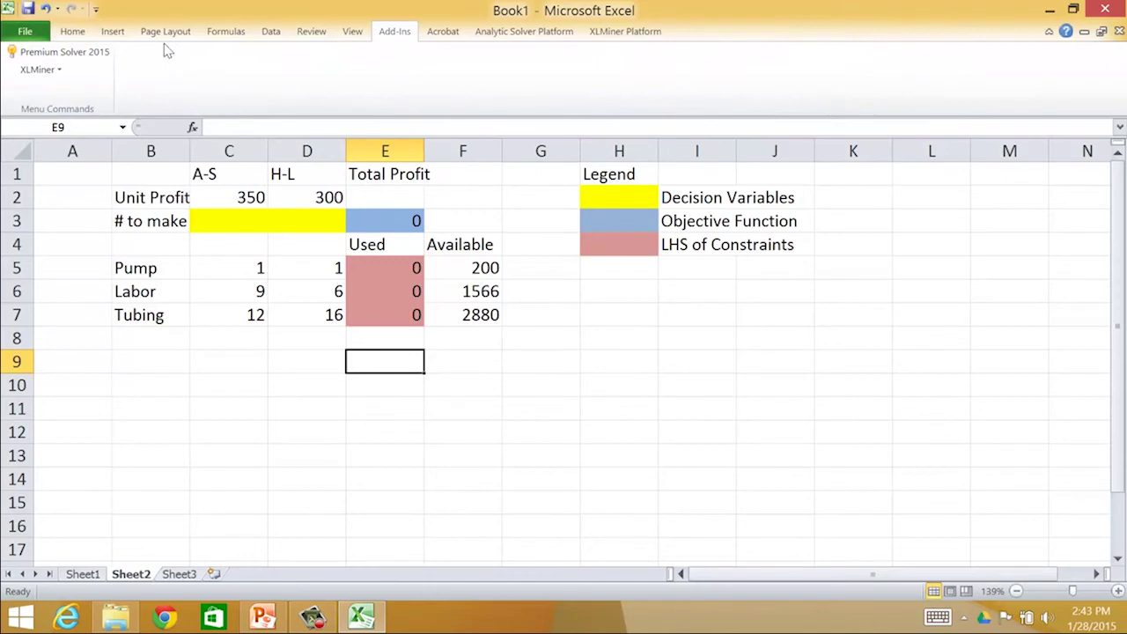
left_click(46, 56)
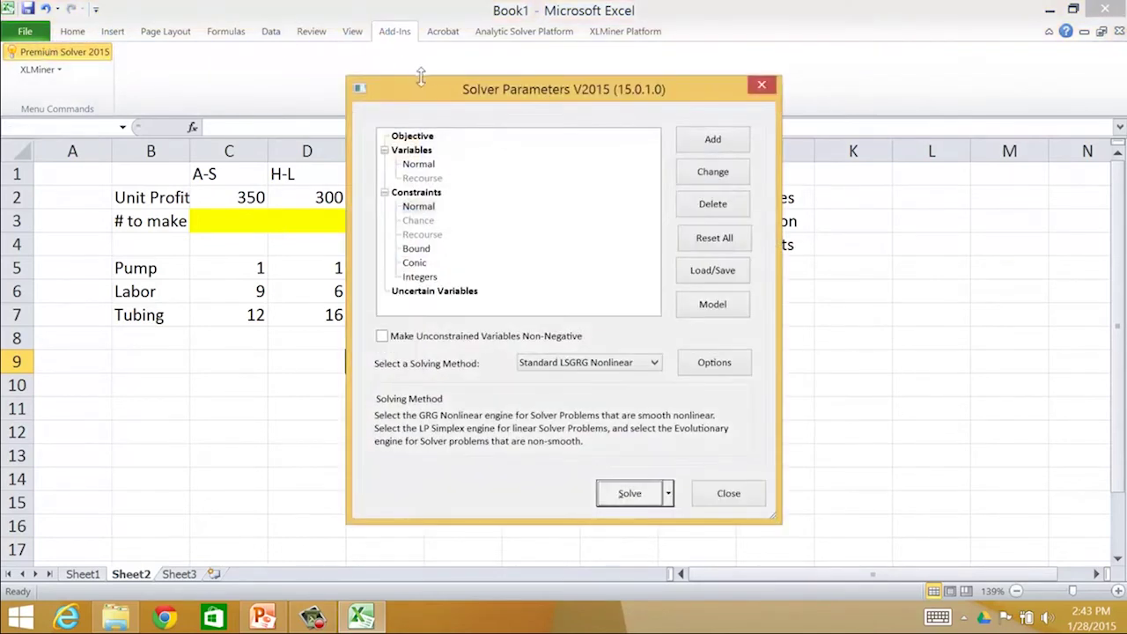
left_click_drag(447, 95, 632, 99)
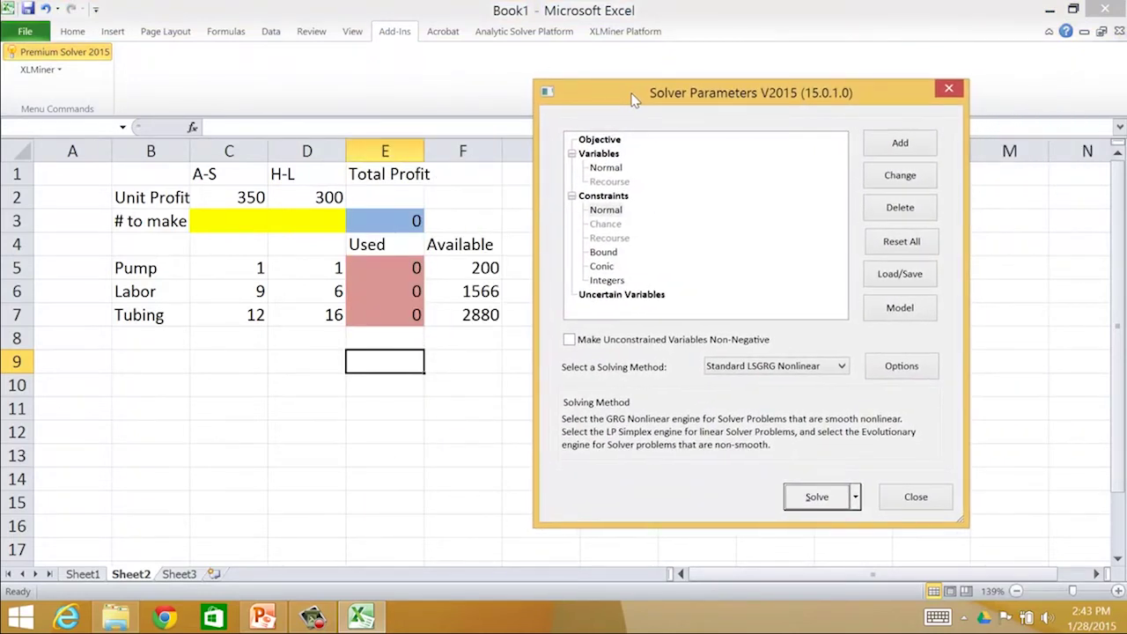
left_click(602, 140)
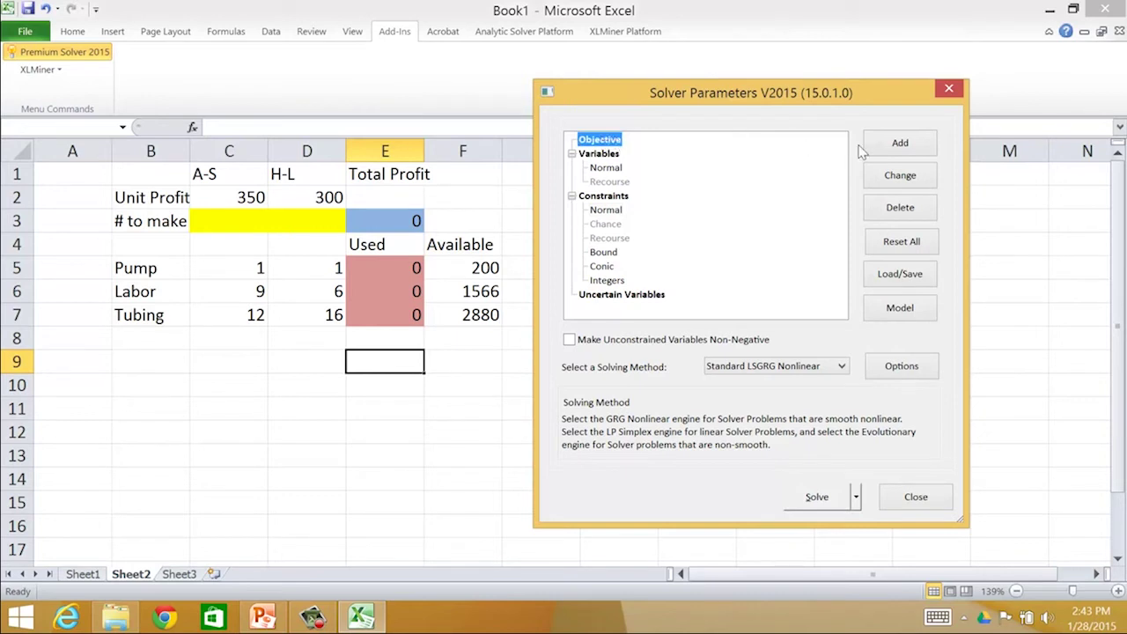
left_click(900, 145)
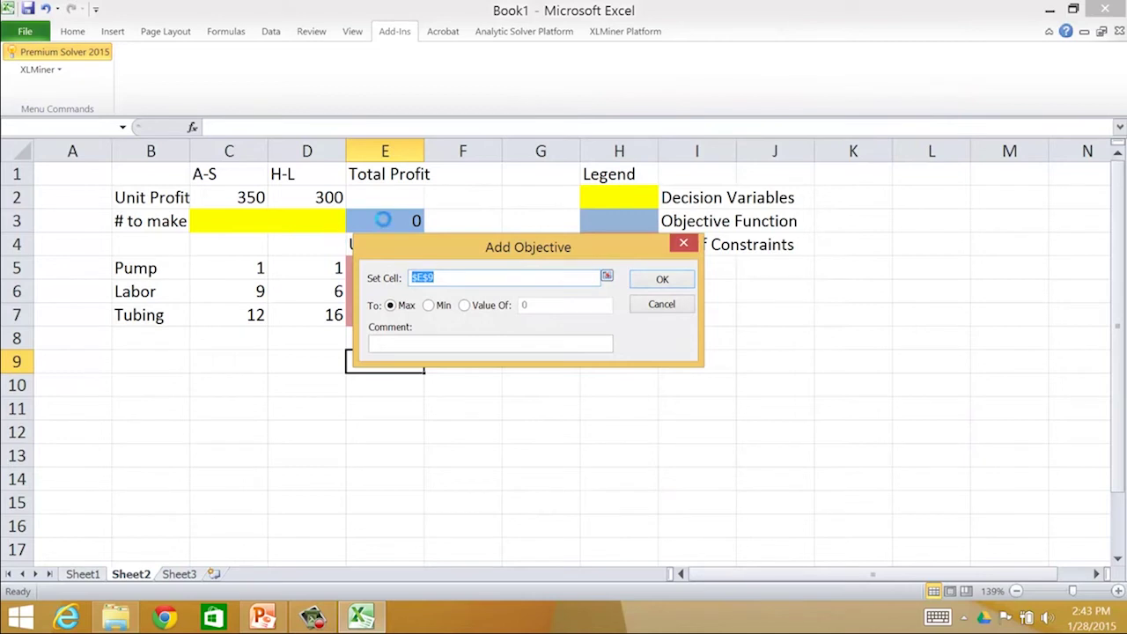
left_click(397, 217)
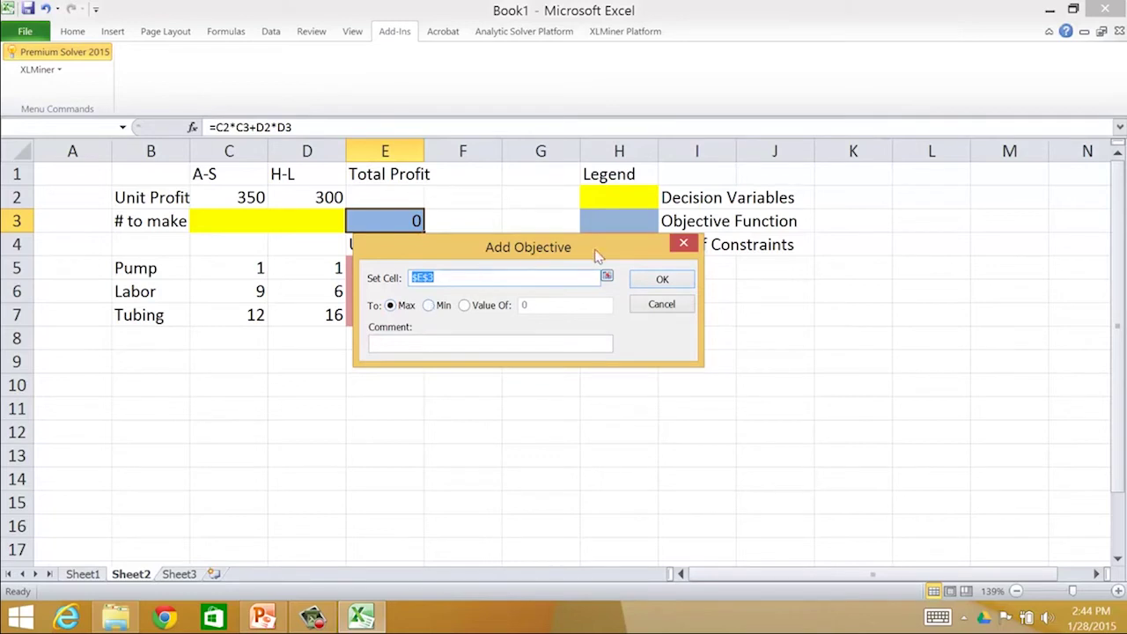
left_click(662, 280)
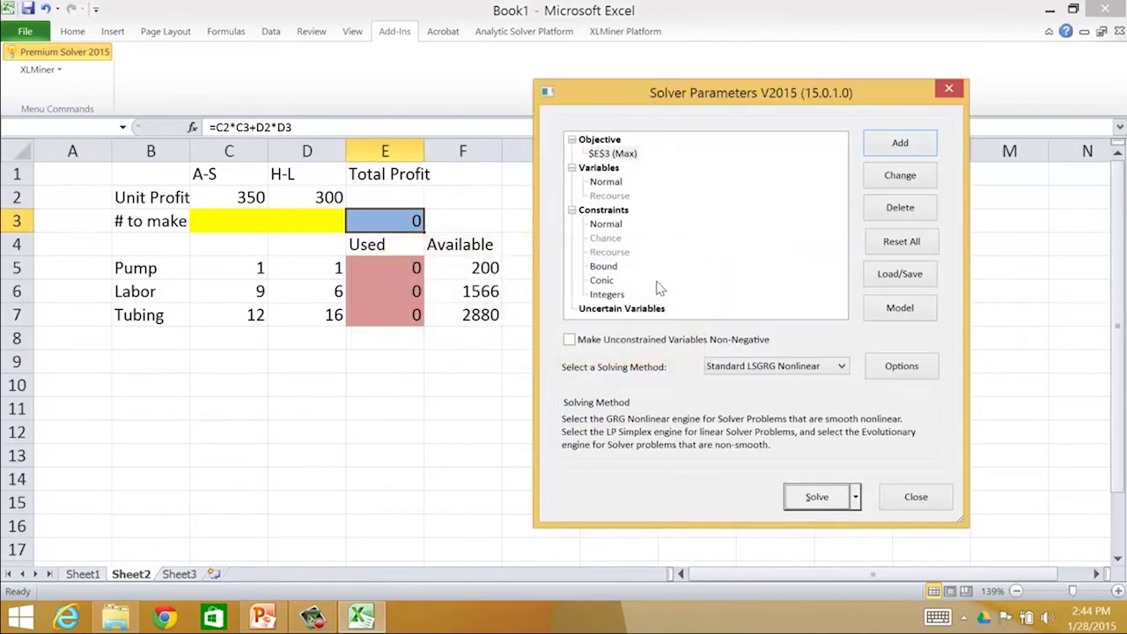
Add the number-to-make cells $C$3:$D$3 as the variable cells of the Solver model.
left_click(617, 169)
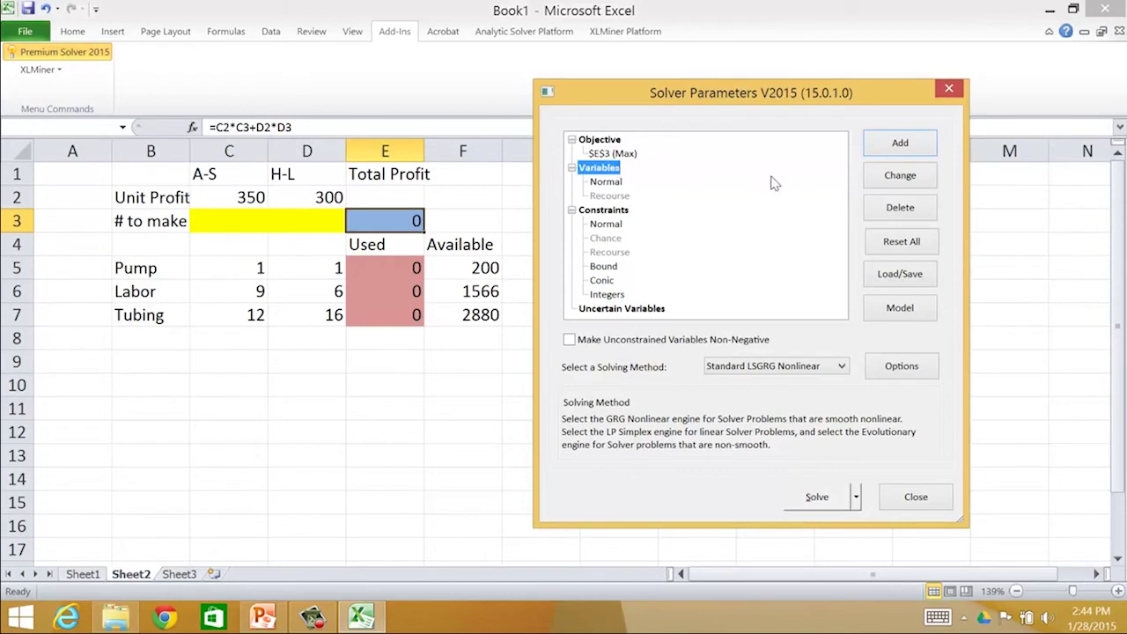
left_click(904, 143)
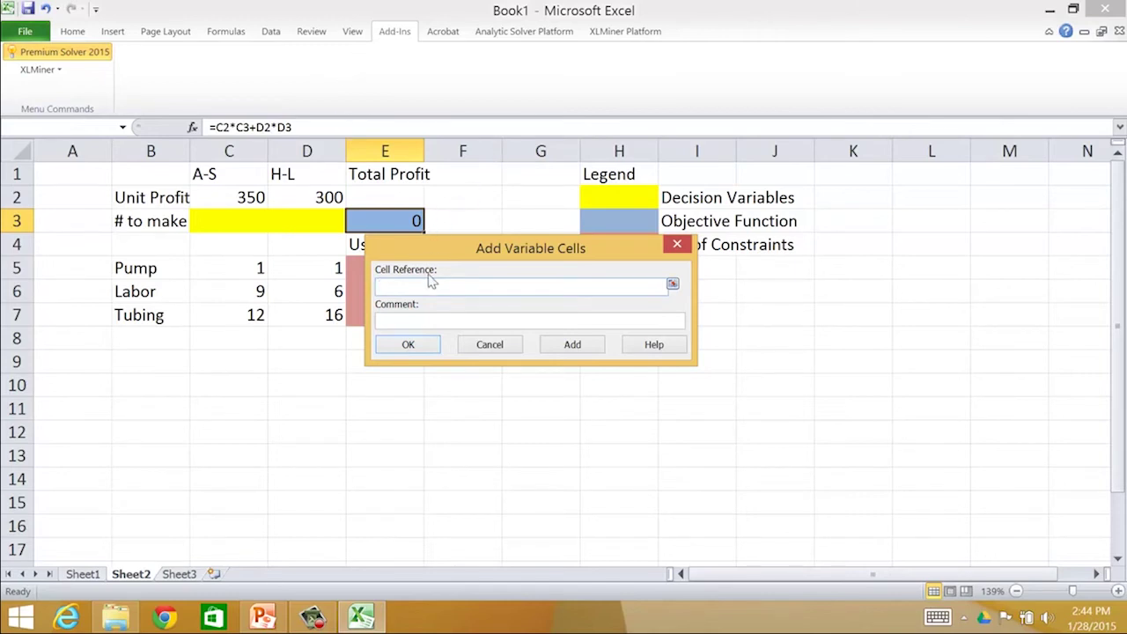
left_click_drag(456, 251, 325, 368)
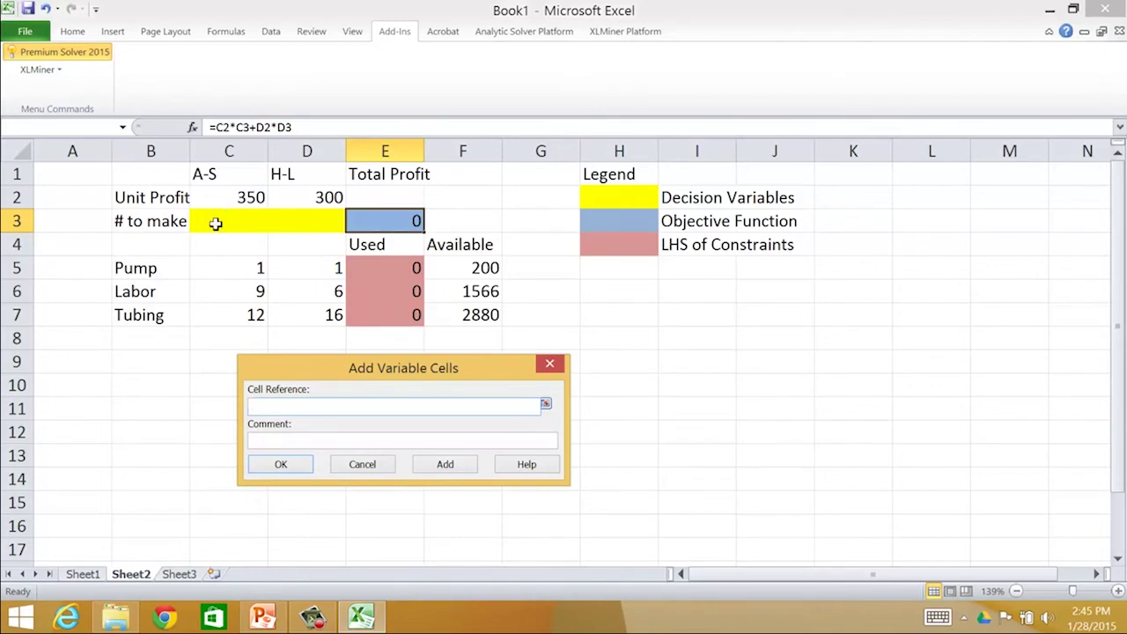
left_click_drag(217, 221, 303, 221)
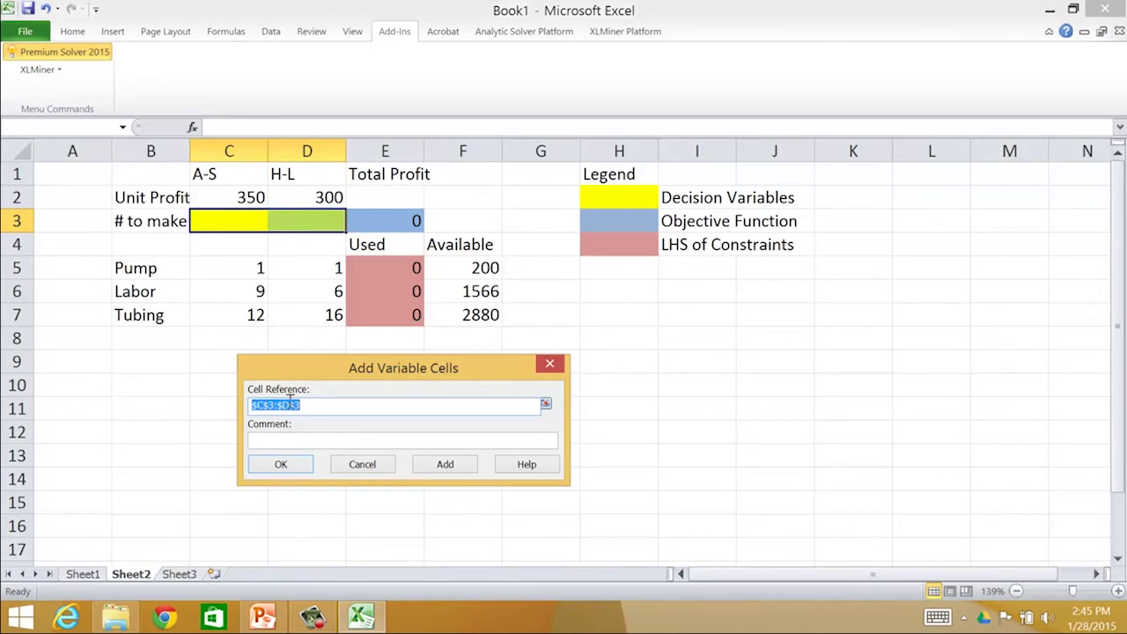
left_click(278, 464)
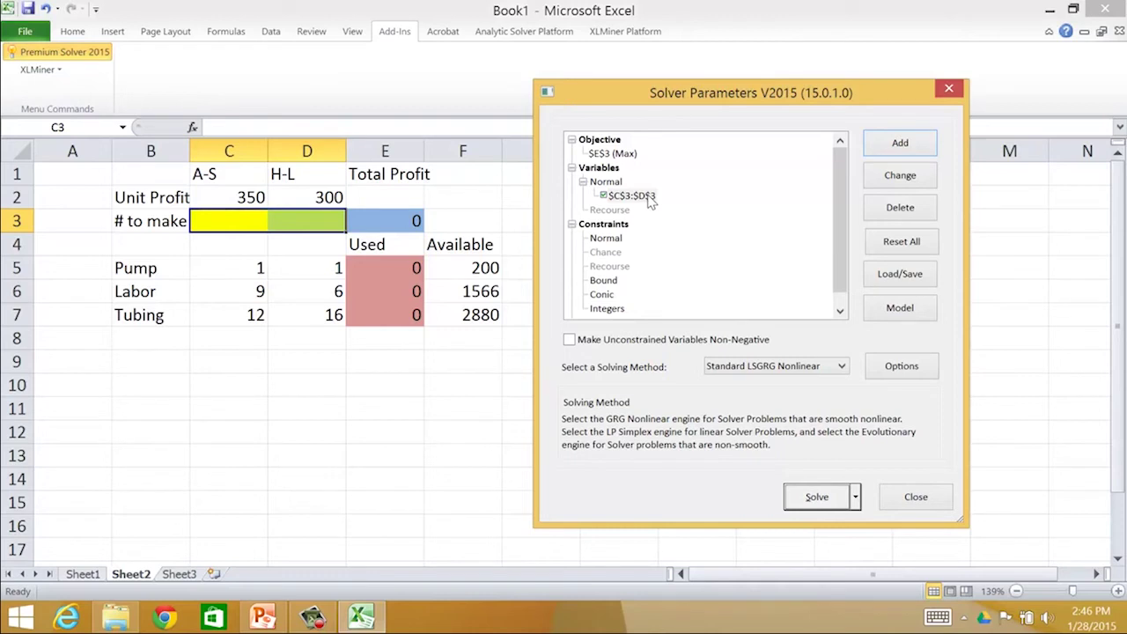
Add a pump constraint requiring the used amount $E$5 <= the available amount $F$5.
left_click(608, 225)
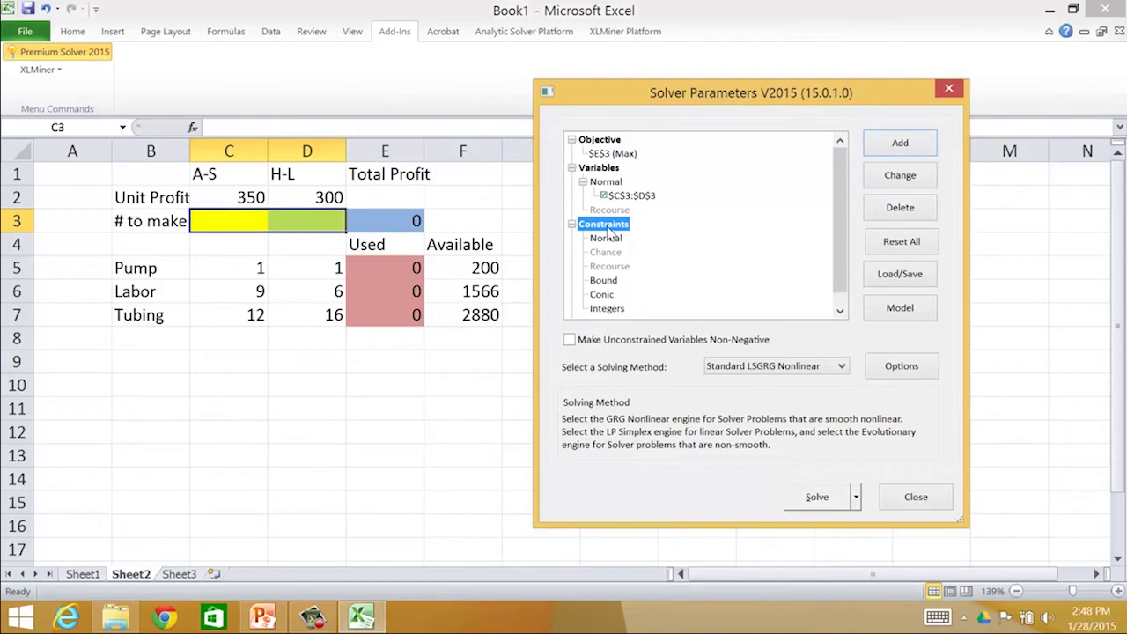
left_click(905, 146)
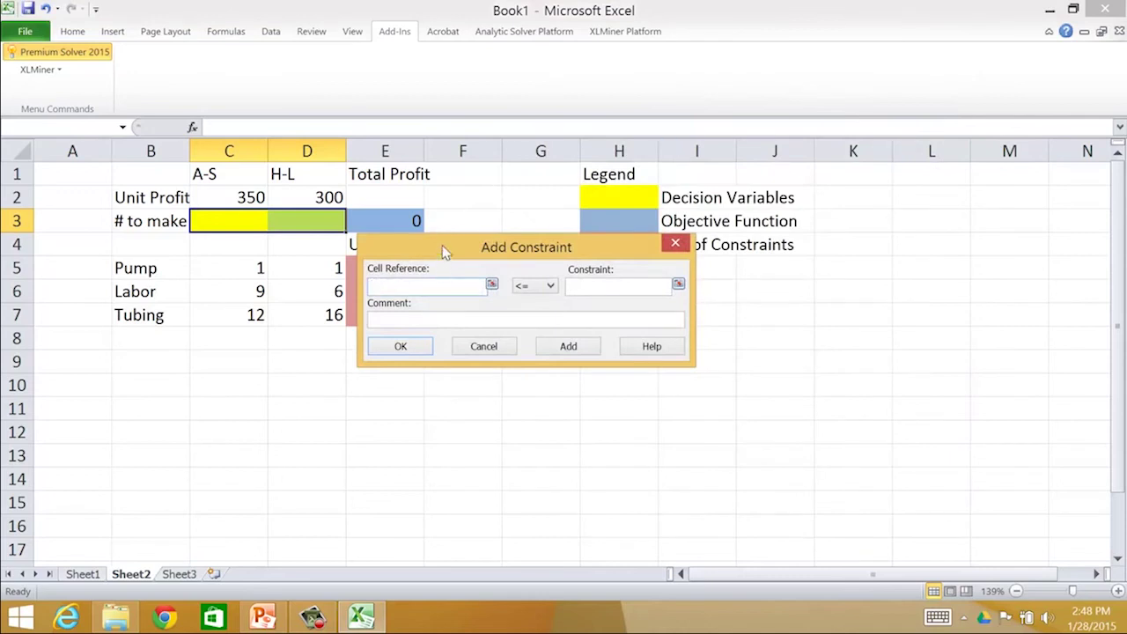
left_click_drag(432, 252, 297, 363)
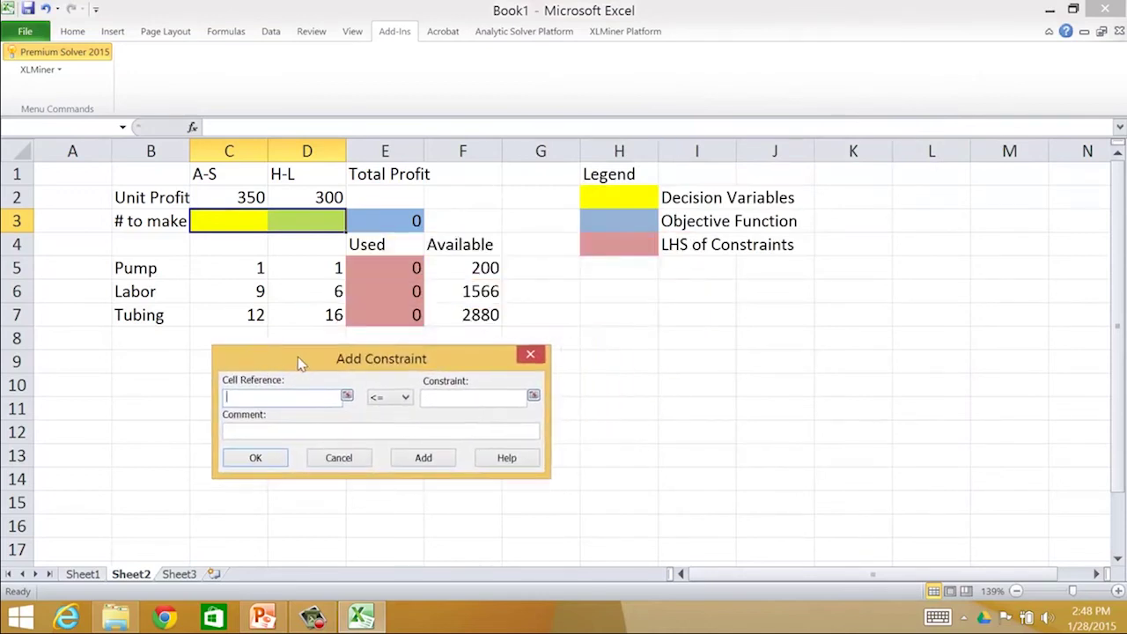
left_click(365, 268)
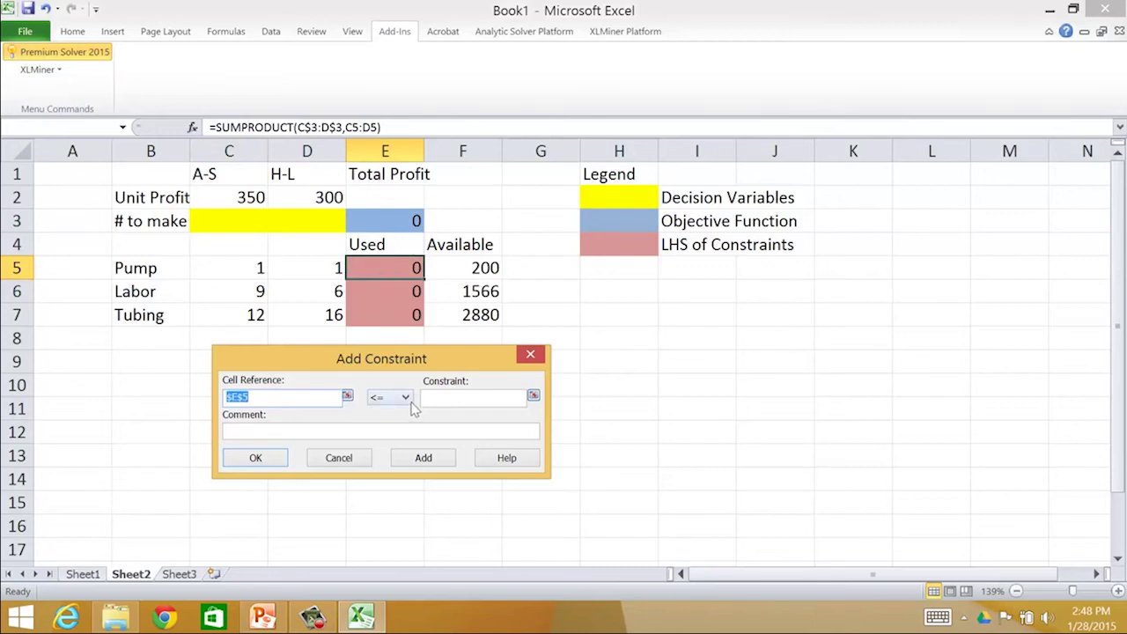
left_click(441, 398)
left_click(457, 264)
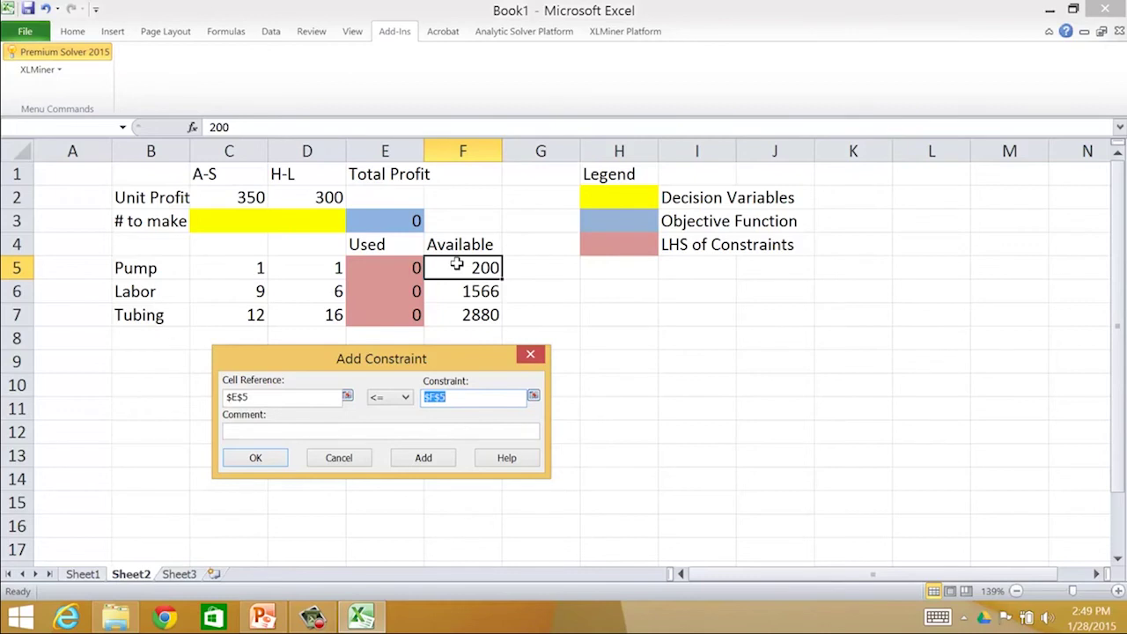
left_click(424, 459)
Add a labor constraint requiring the used amount $E$6 <= the available amount $F$6.
left_click(391, 291)
left_click(445, 398)
left_click(471, 290)
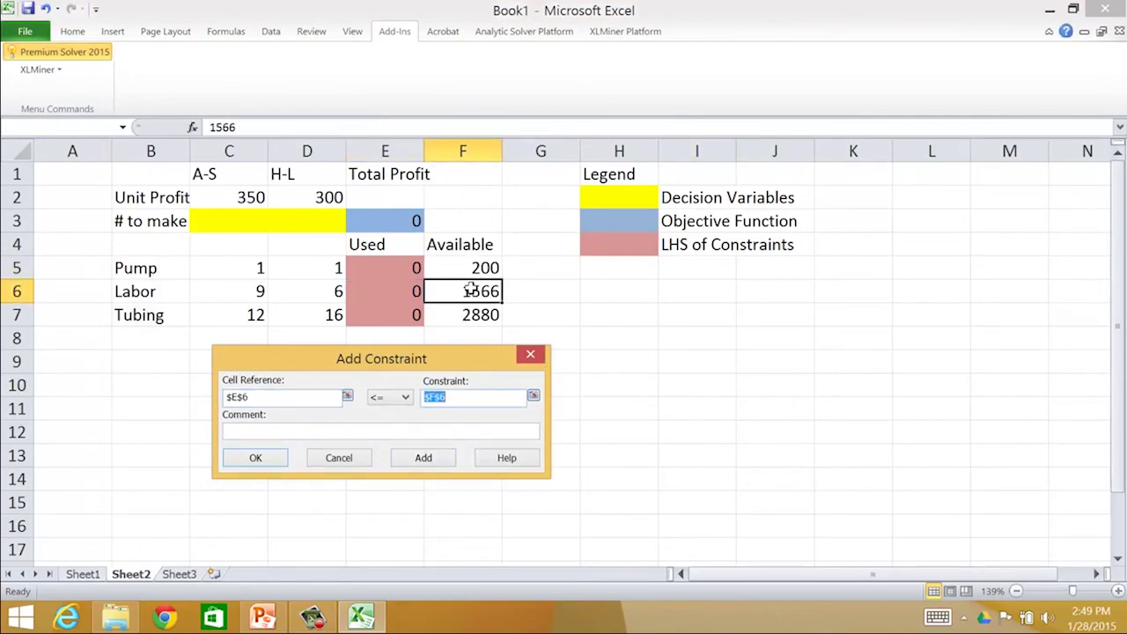
left_click(422, 459)
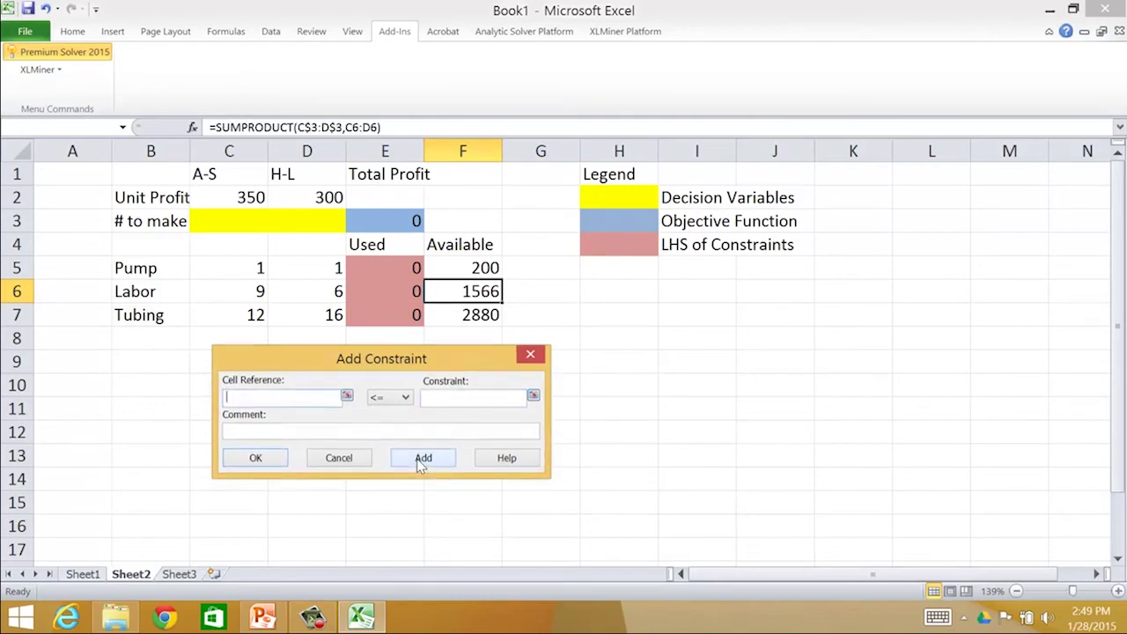
Add a tubing constraint requiring $E$7 <= $F$7 and finish adding constraints.
left_click(379, 317)
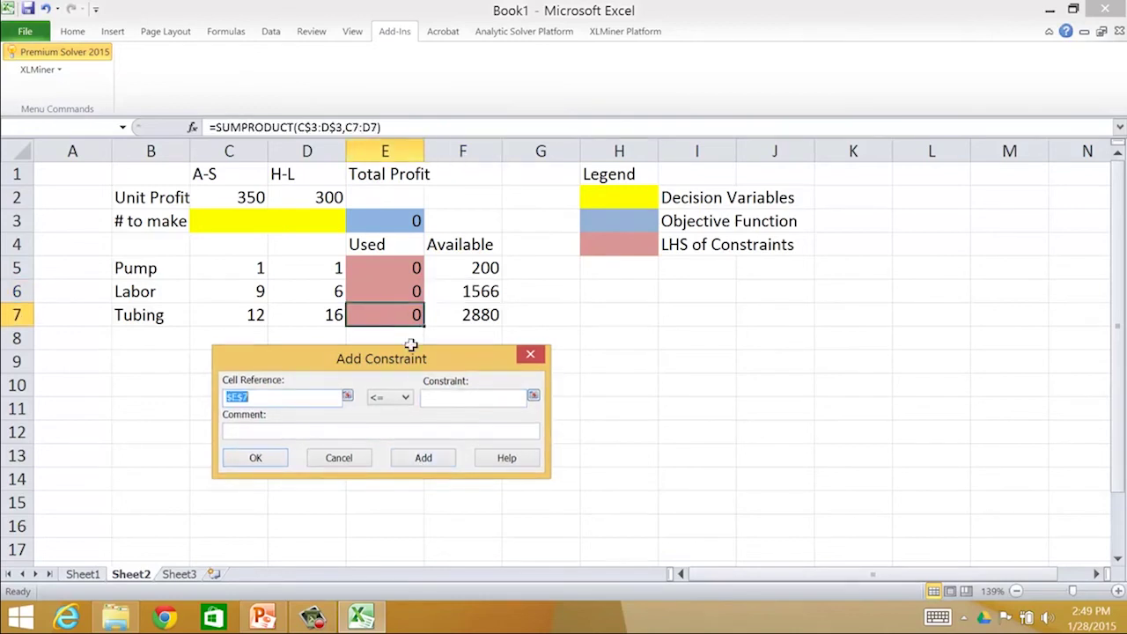
left_click(440, 400)
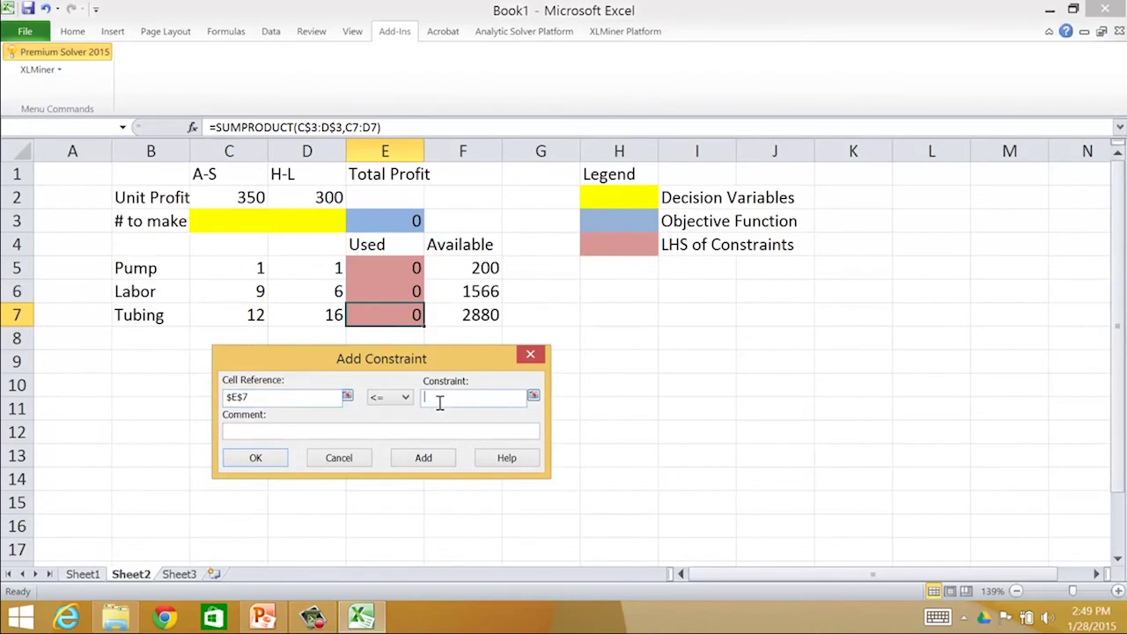
left_click(460, 314)
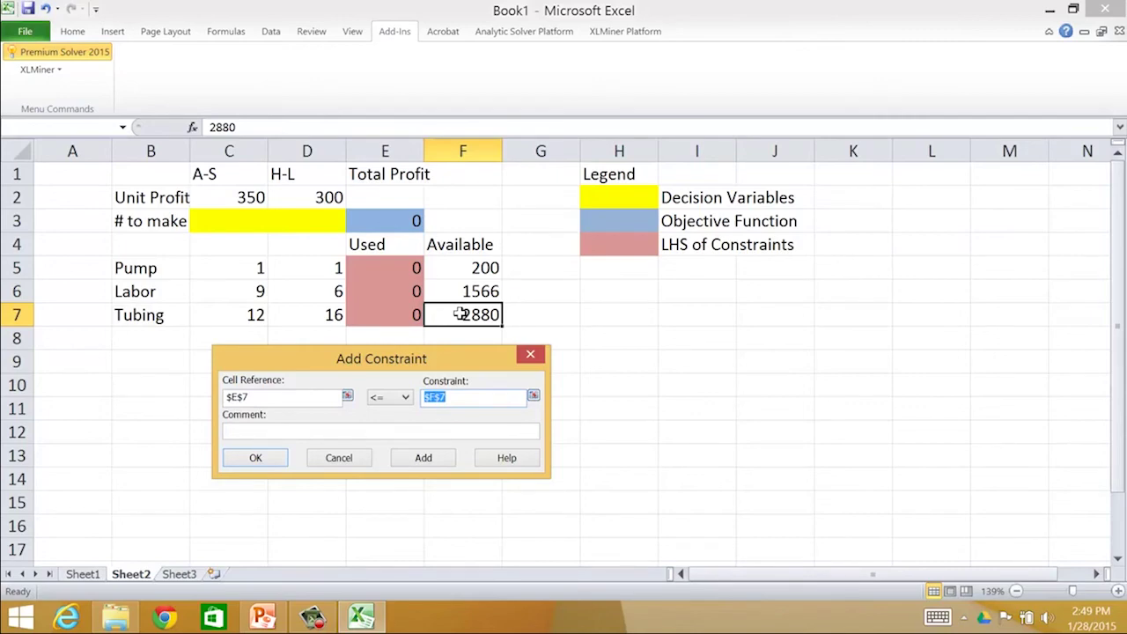
left_click(256, 458)
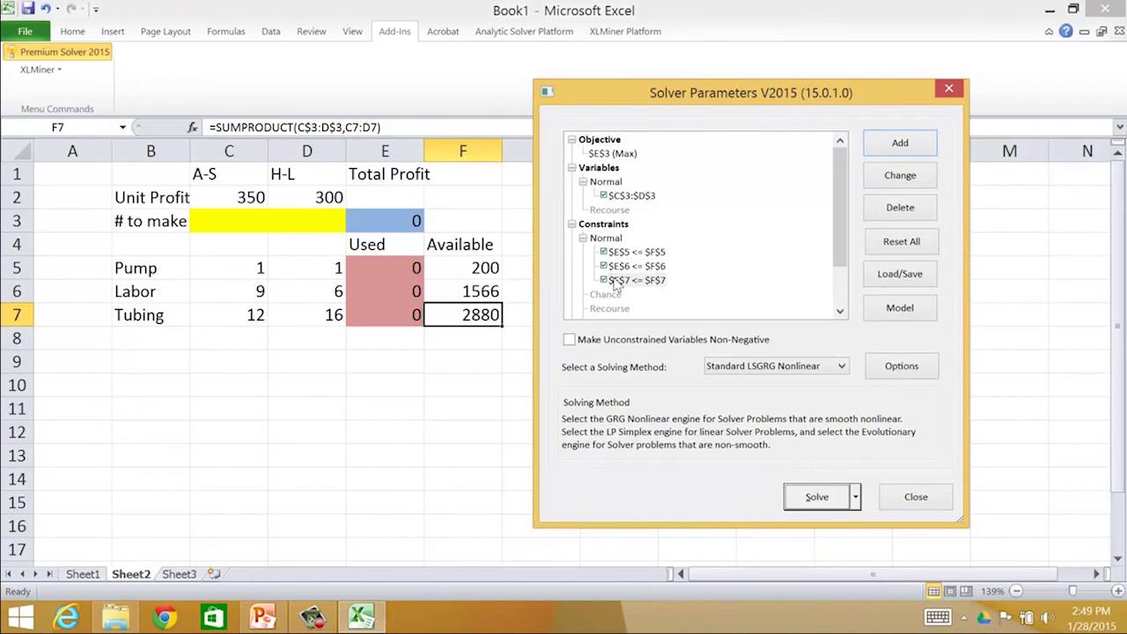
Delete the three individual pump, labor and tubing constraints from the Solver model.
left_click(667, 253)
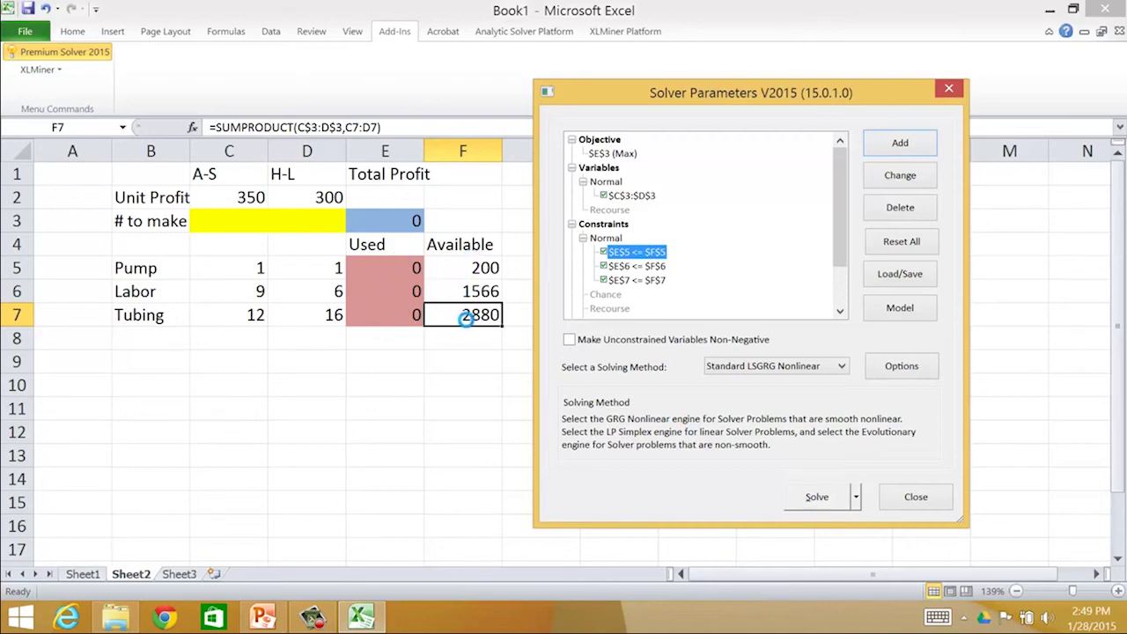
left_click(642, 282)
left_click(653, 252)
left_click(901, 211)
left_click(901, 212)
left_click(902, 211)
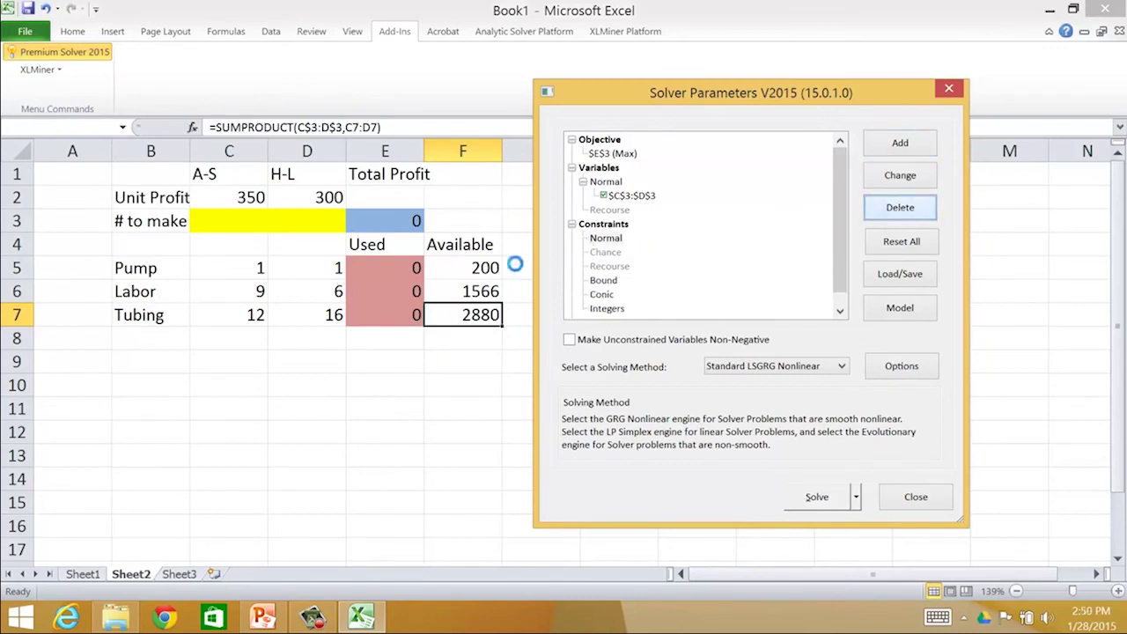
Add one combined constraint requiring the used amounts $E$5:$E$7 <= the available amounts $F$5:$F$7.
left_click(615, 227)
left_click(904, 149)
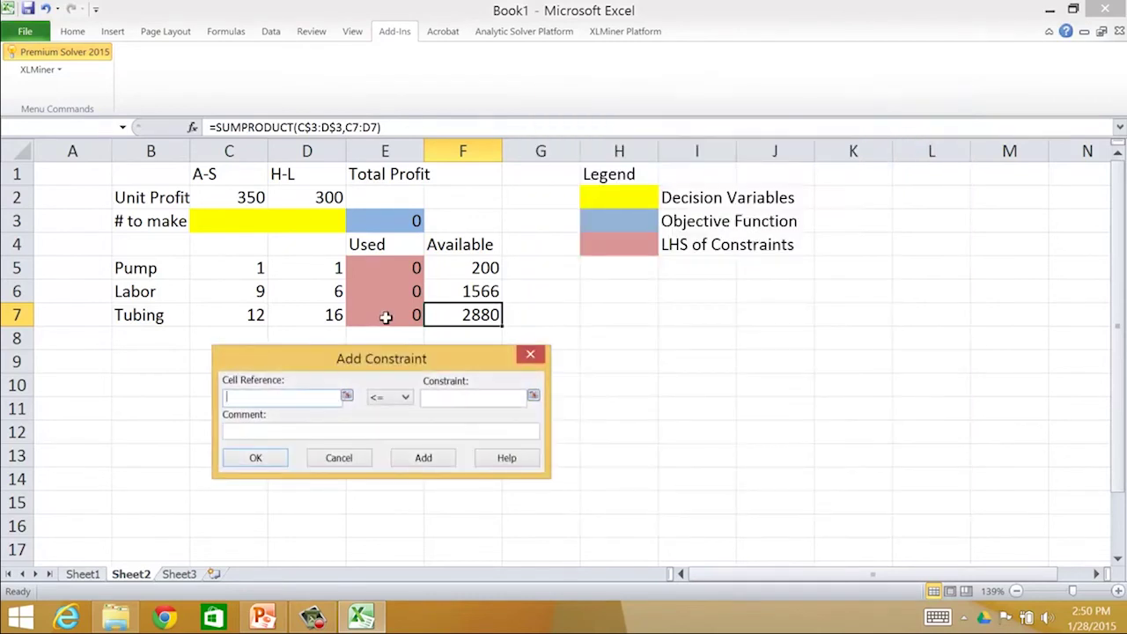
left_click(401, 263)
left_click_drag(402, 262, 387, 314)
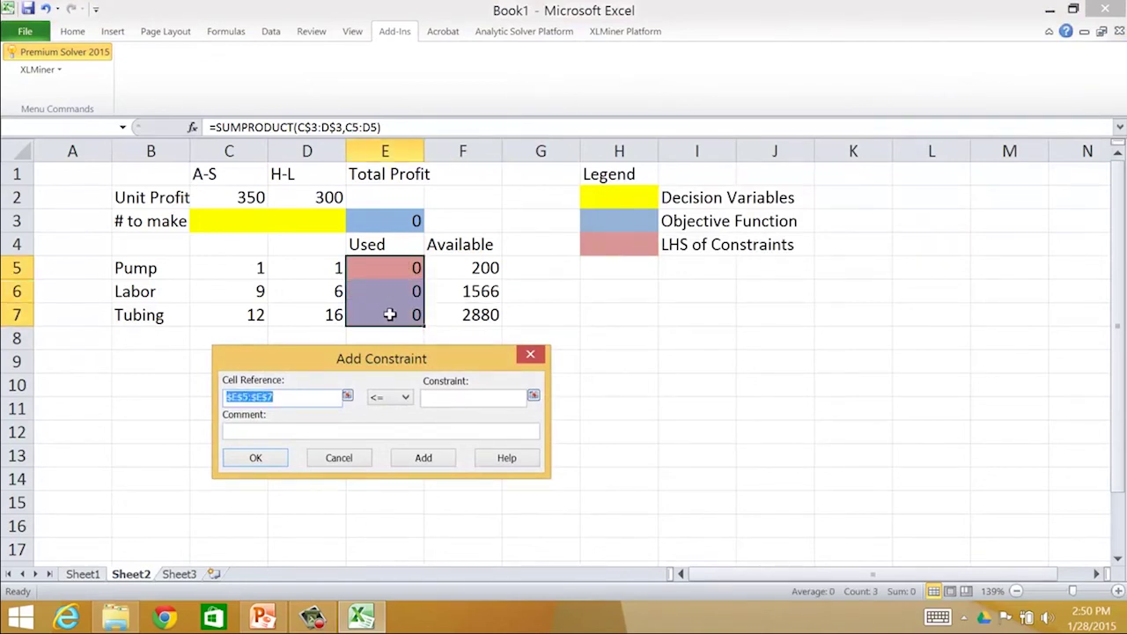
left_click(448, 401)
left_click_drag(458, 357, 424, 393)
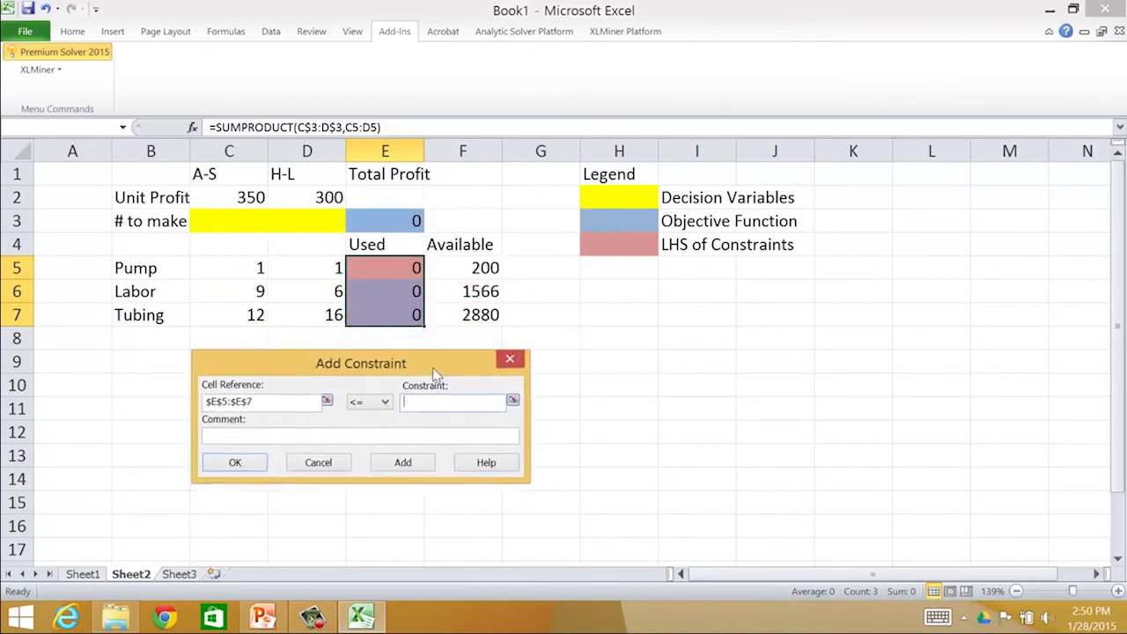
left_click_drag(475, 264, 471, 308)
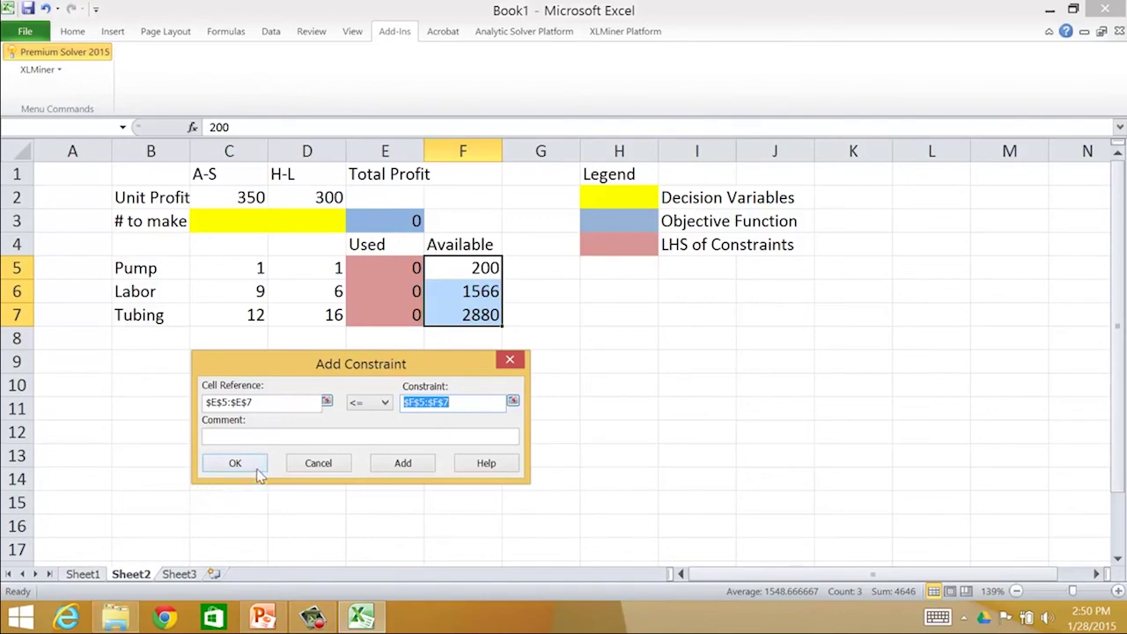
left_click(253, 464)
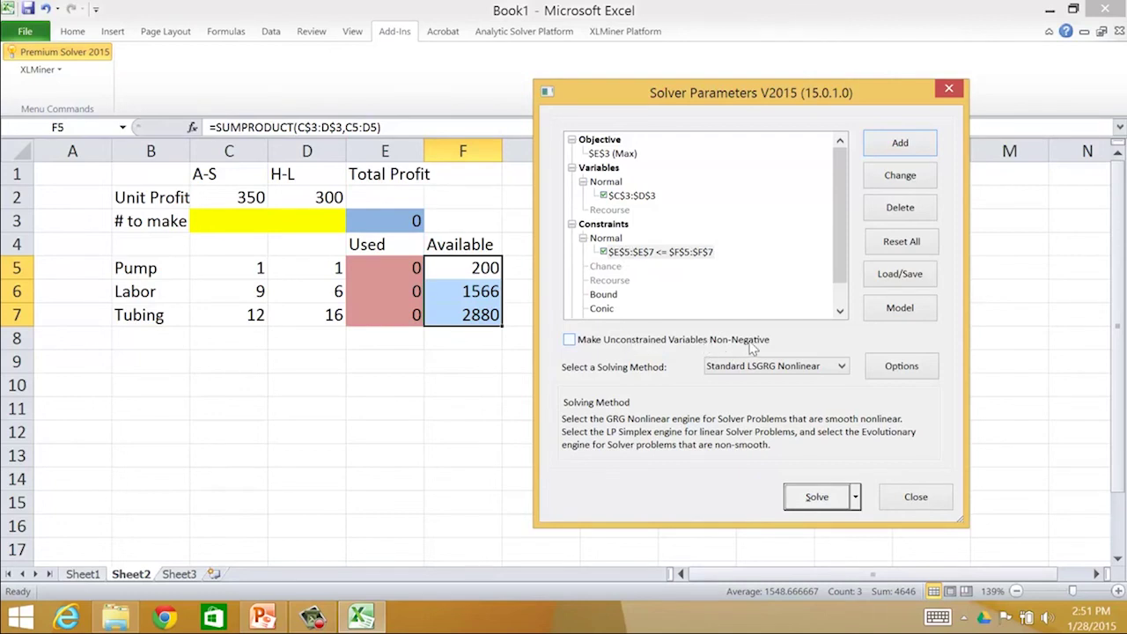
Make unconstrained variables non-negative and set the solving method to Standard LP/Quadratic.
left_click(569, 343)
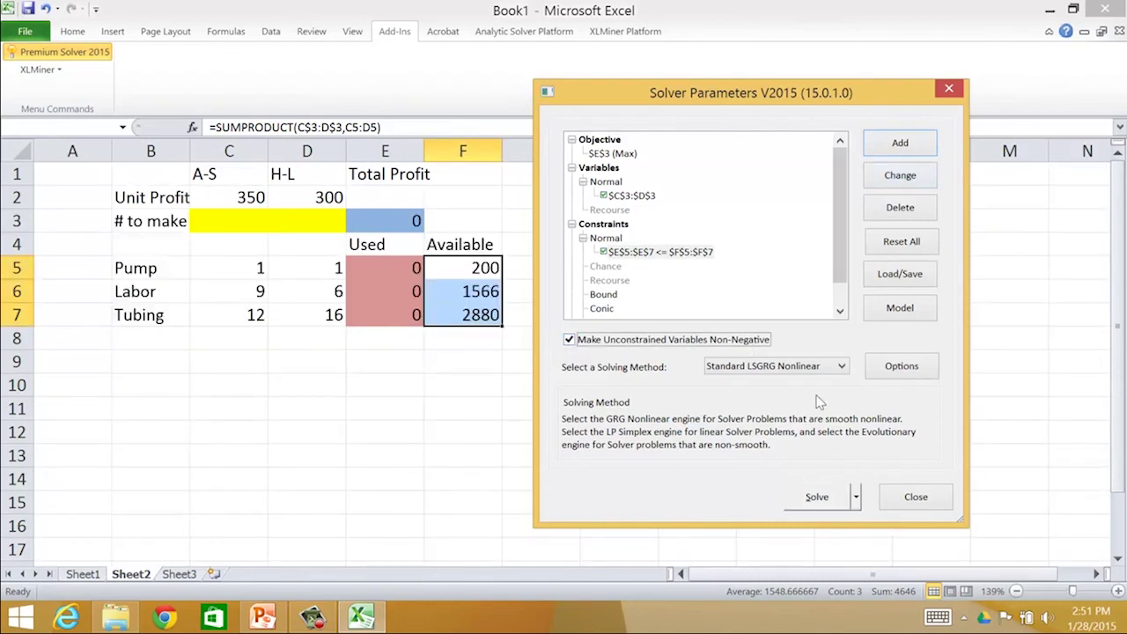
left_click(839, 368)
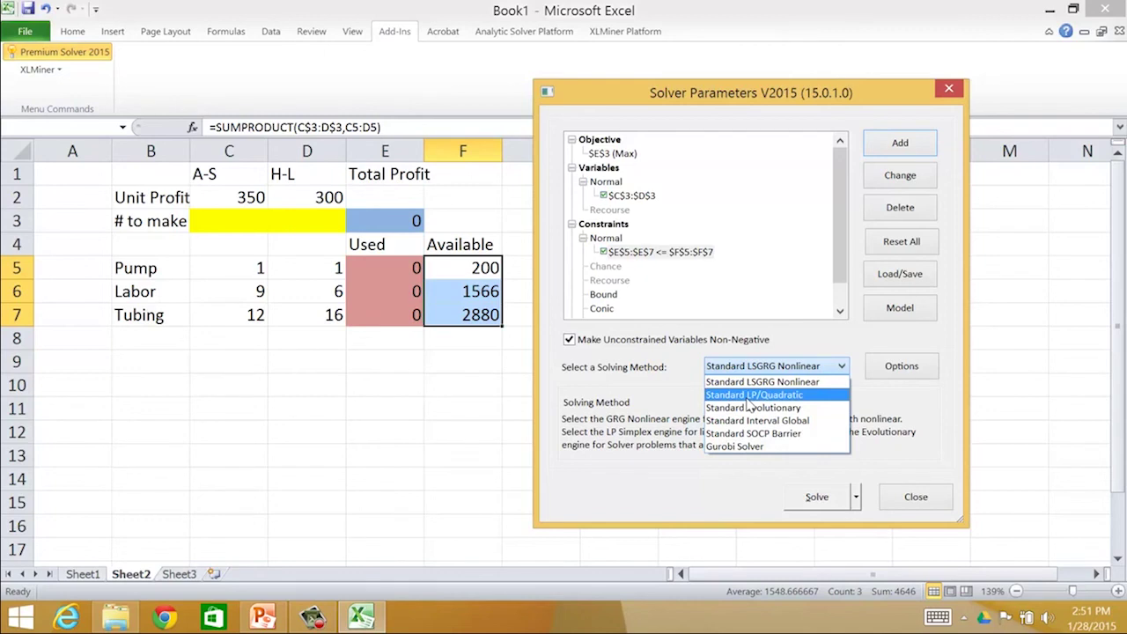
left_click(748, 396)
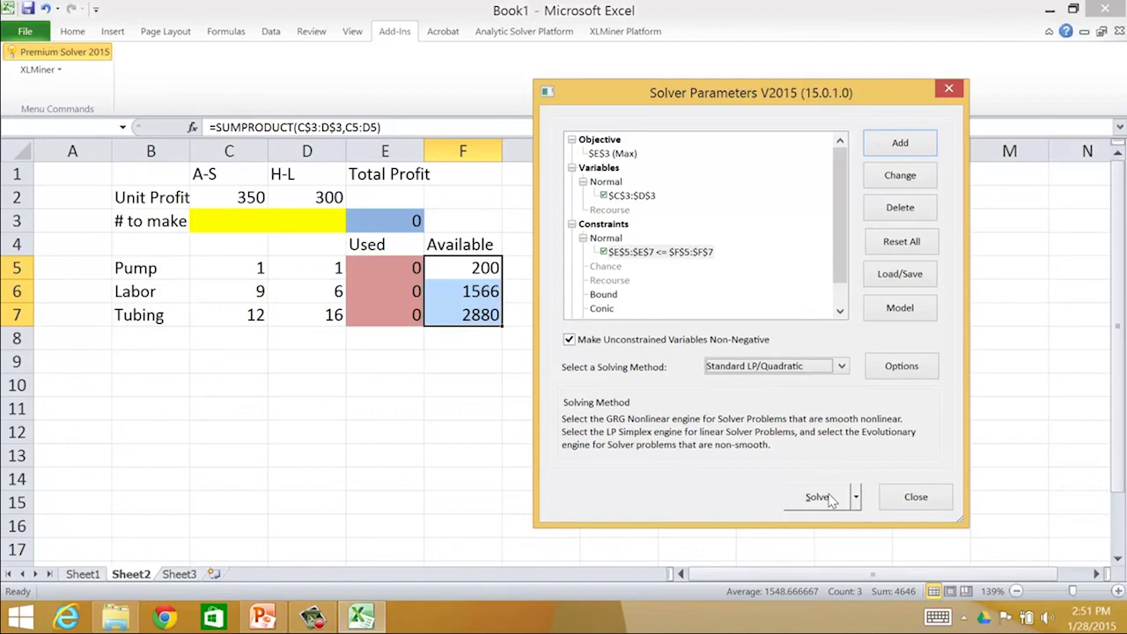
left_click(815, 370)
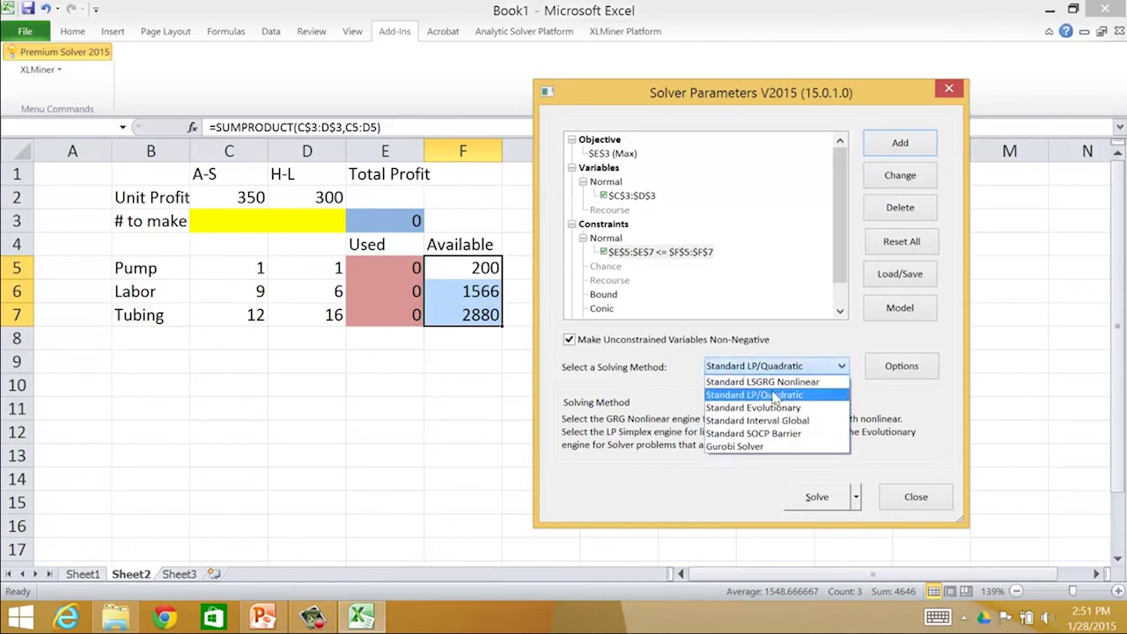
left_click(778, 396)
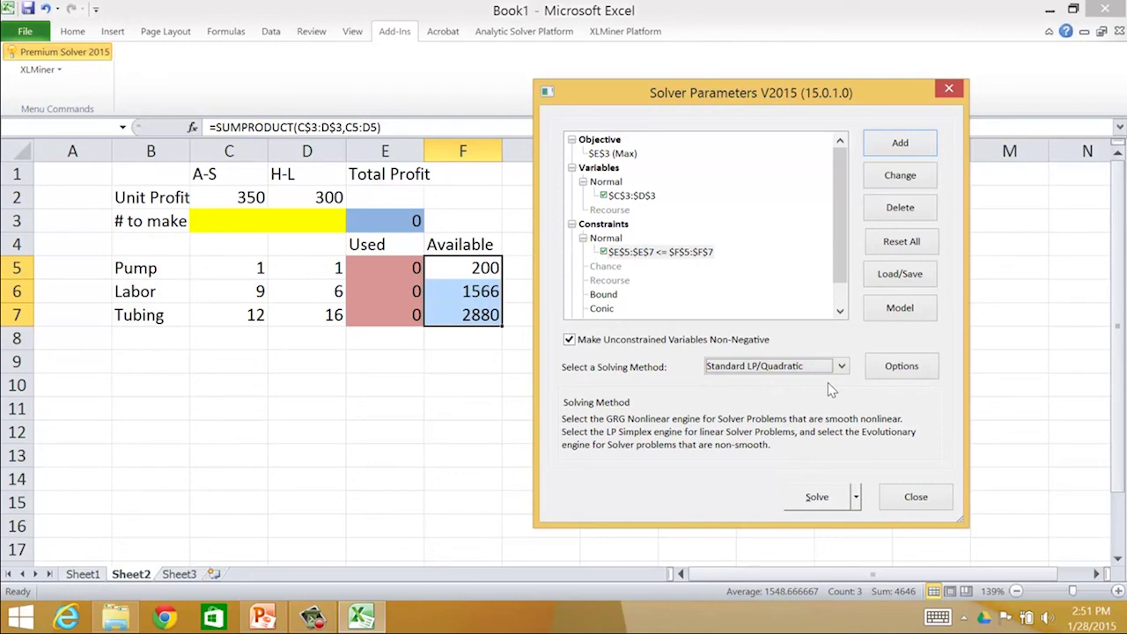
Solve the model, continuing through the Guided Mode guidance, and keep the Solver solution in the worksheet.
left_click(818, 499)
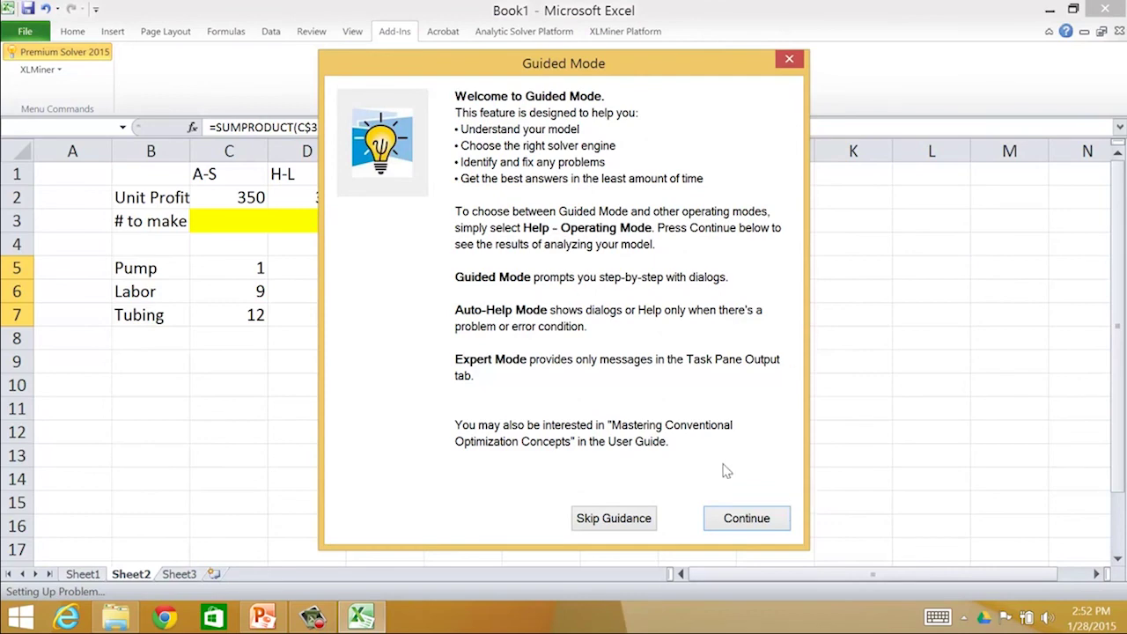
left_click(742, 522)
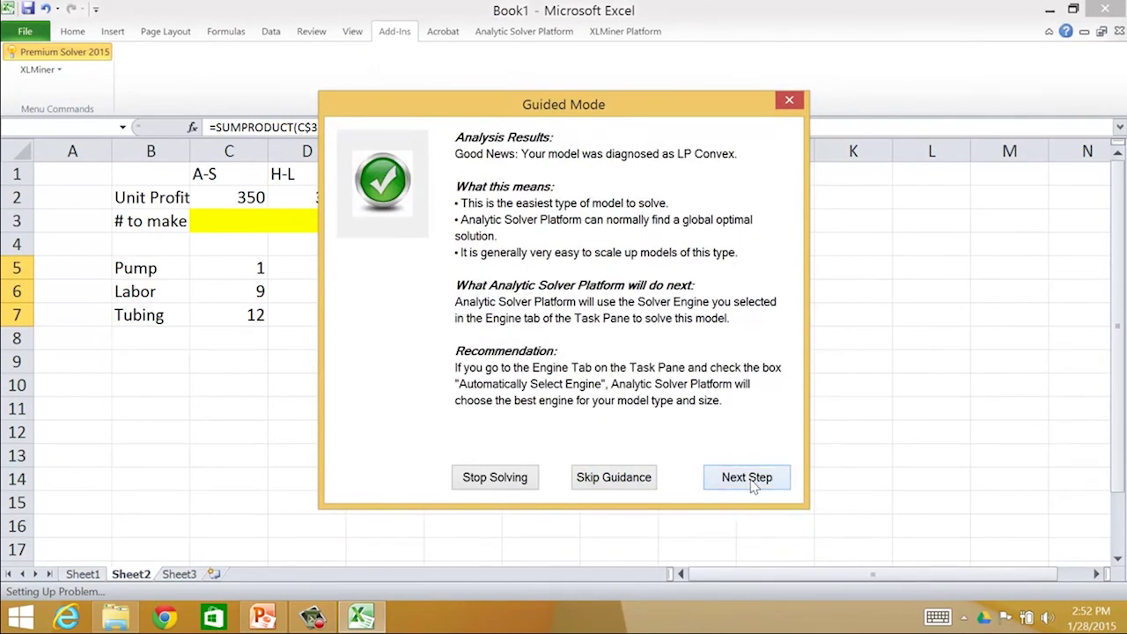
left_click(747, 478)
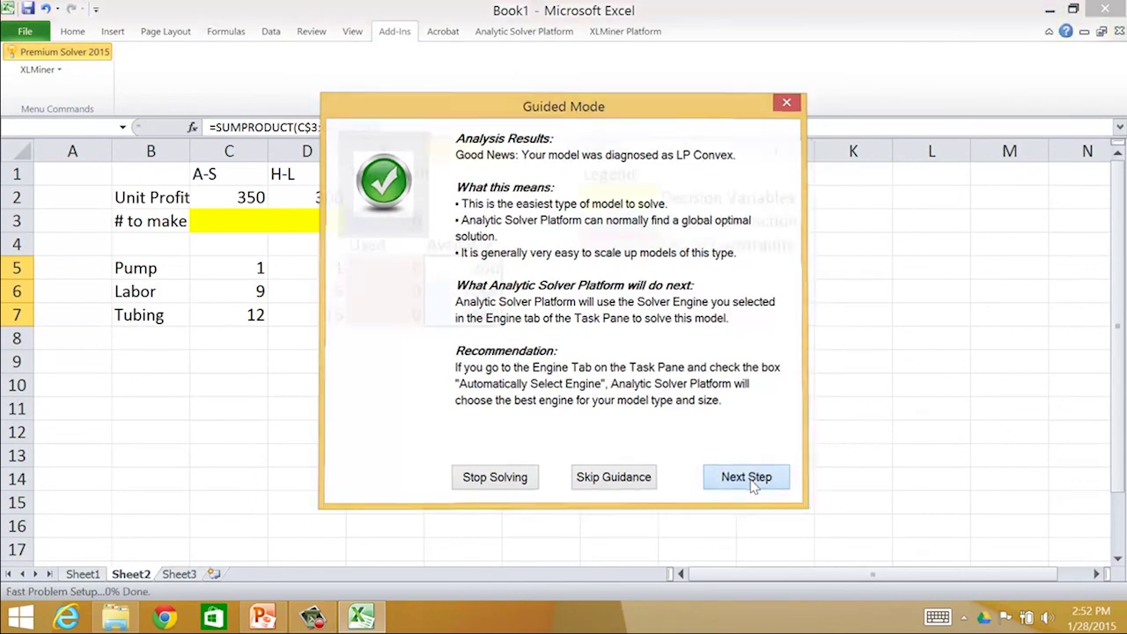
left_click(746, 451)
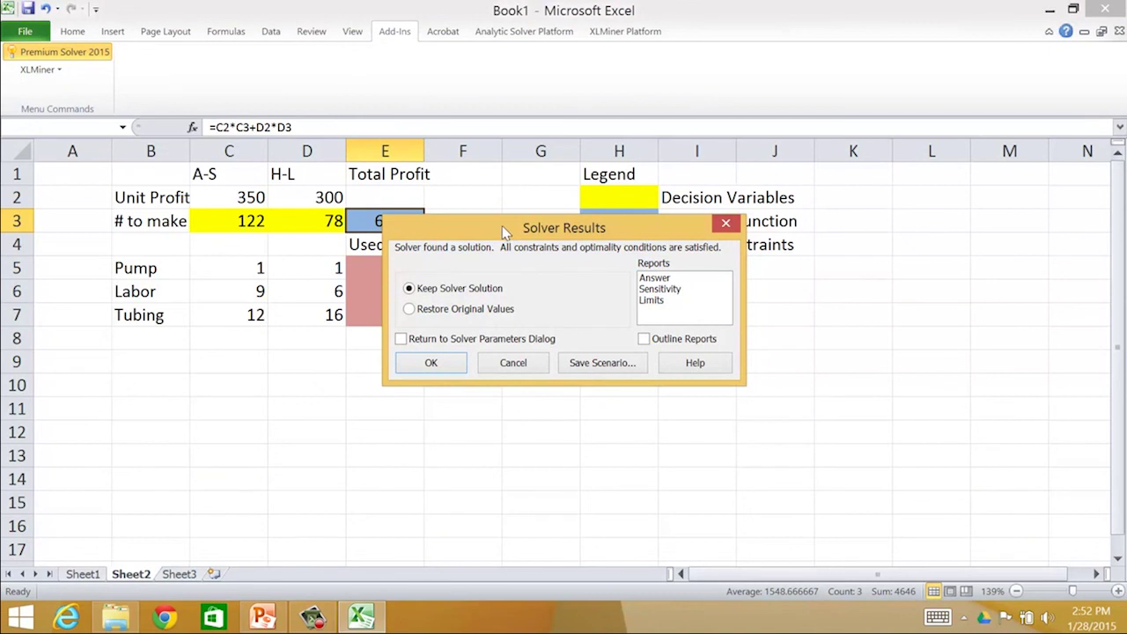
left_click_drag(505, 230, 431, 354)
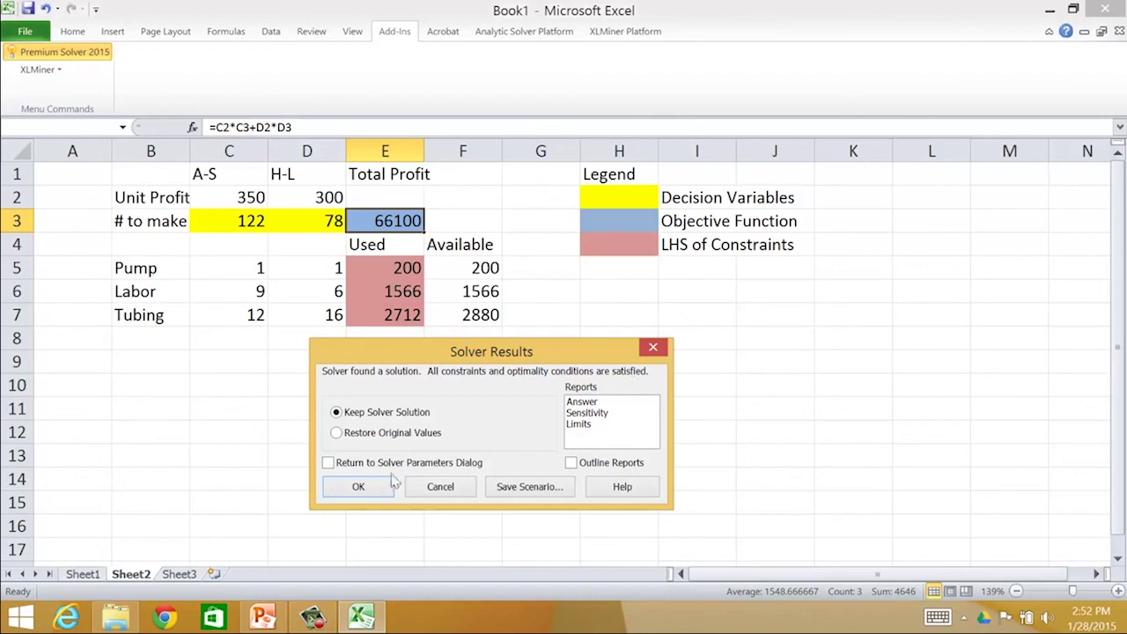
left_click(361, 487)
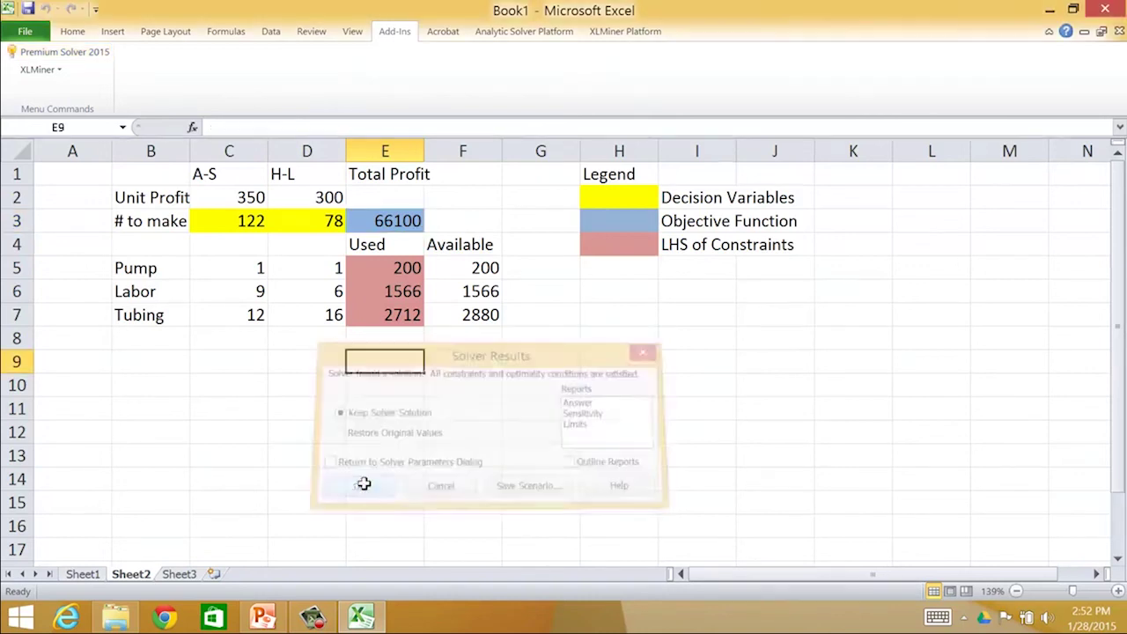
left_click(215, 215)
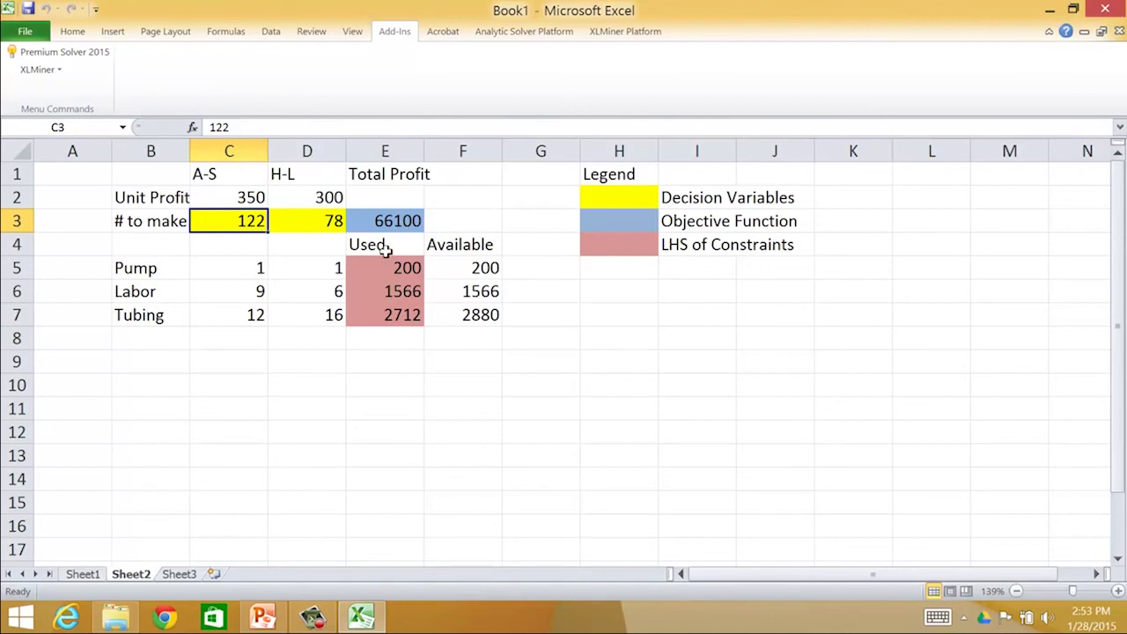
Insert a blank row above the Used and Available headings row and set its fill to No Fill.
left_click(16, 245)
left_click(16, 244)
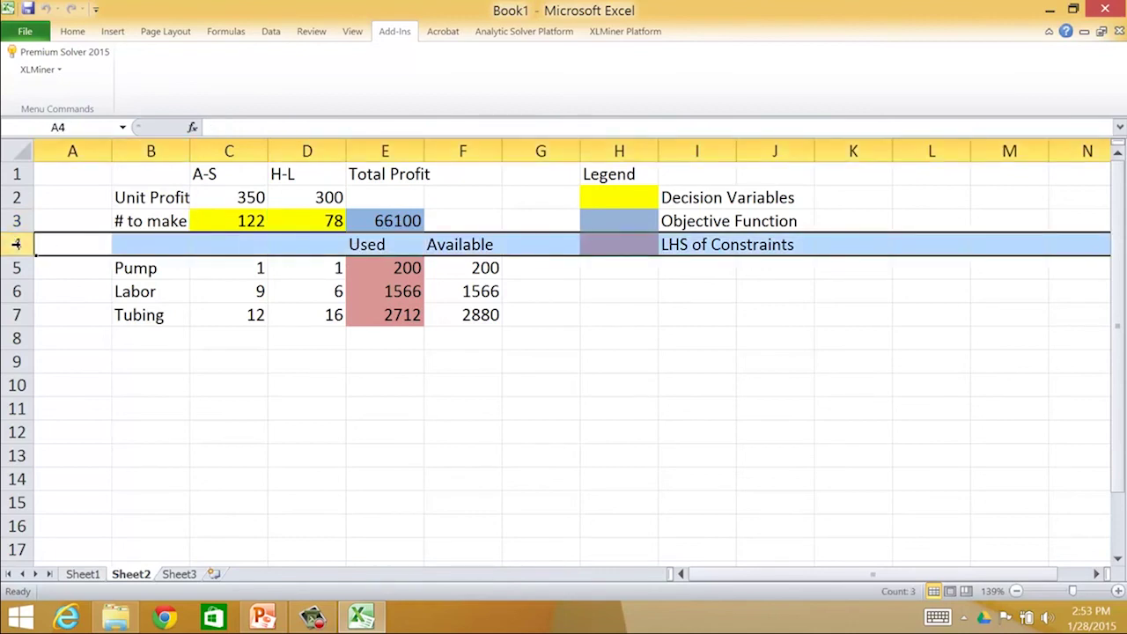
right_click(16, 245)
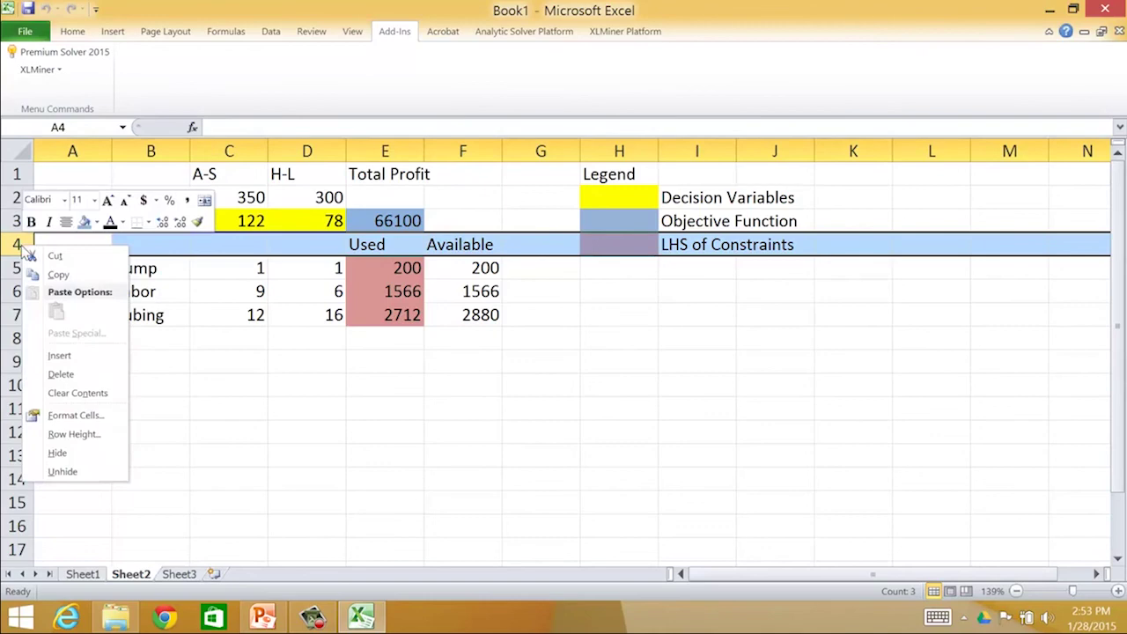
left_click(76, 358)
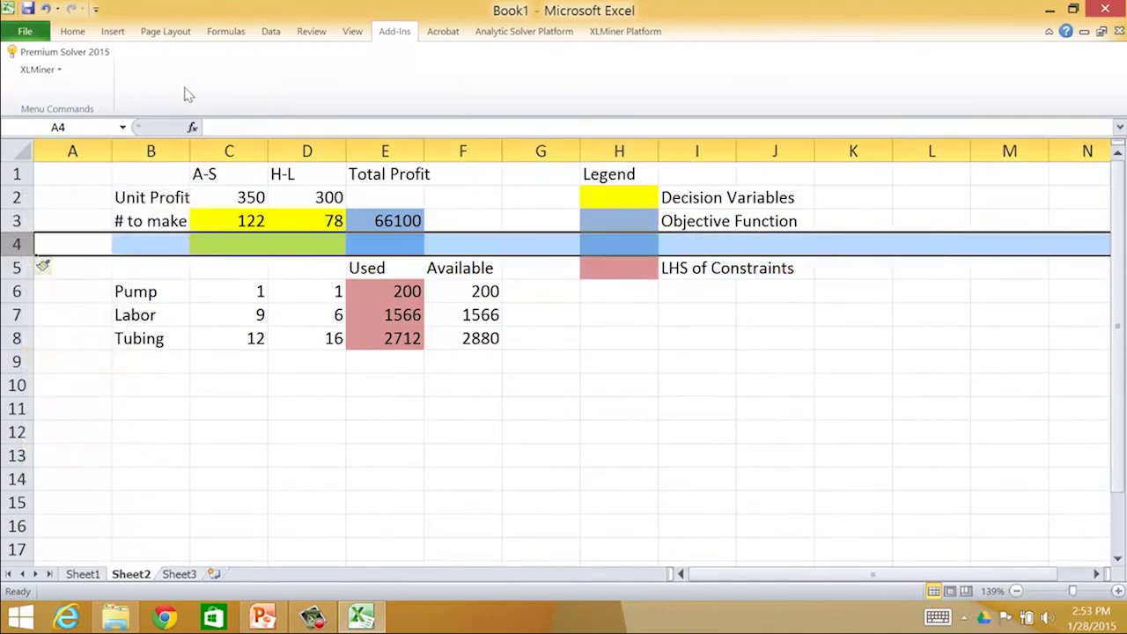
left_click(74, 32)
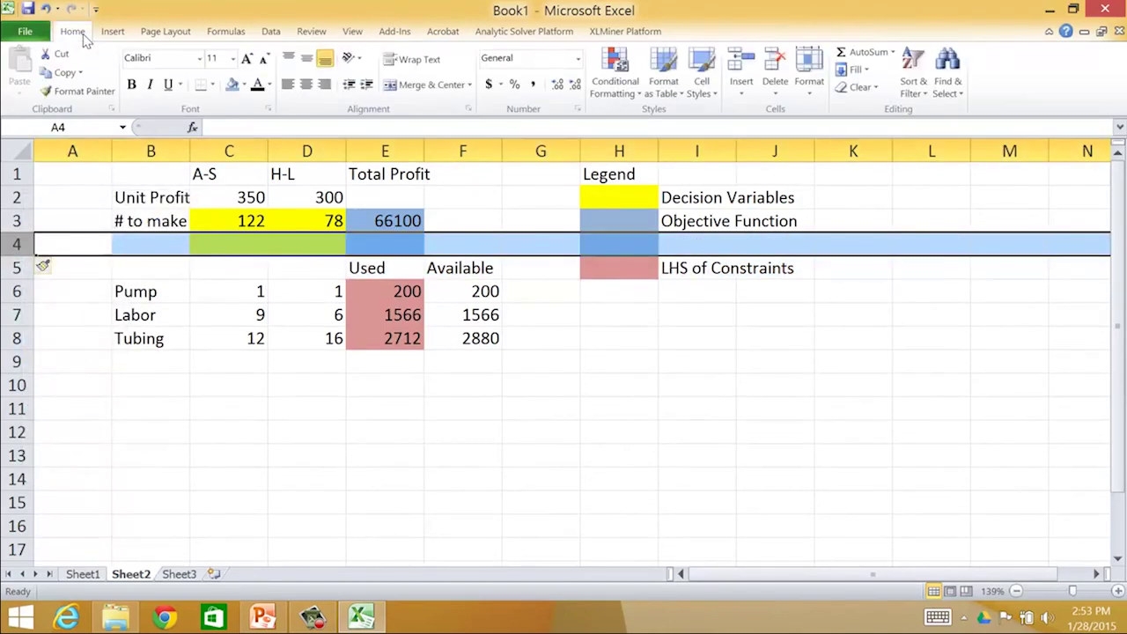
left_click(244, 85)
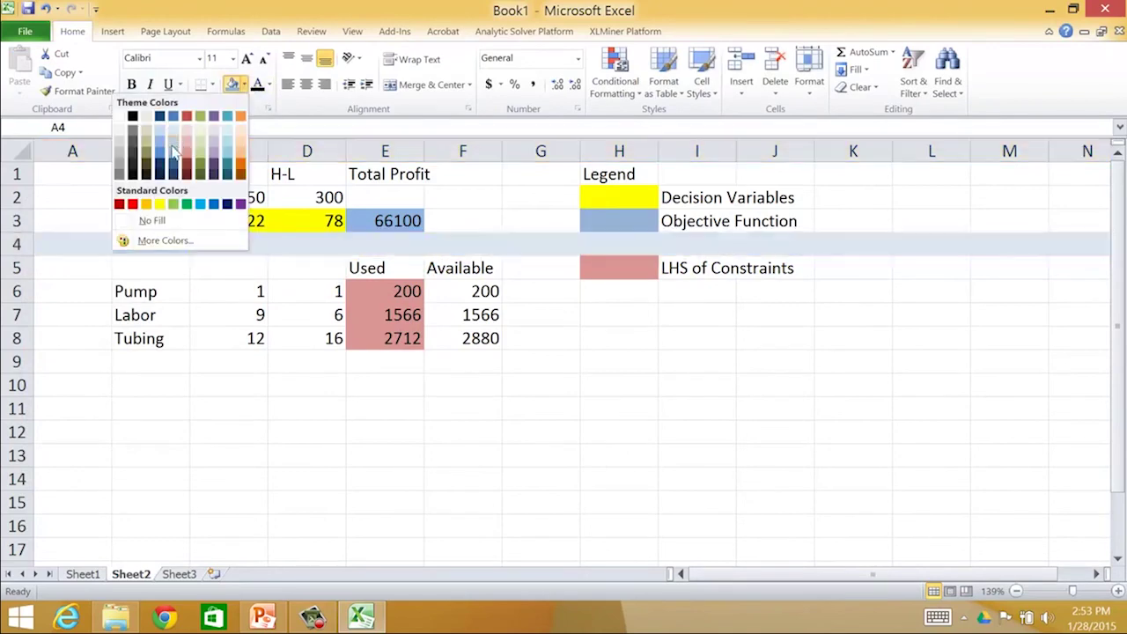
left_click(169, 224)
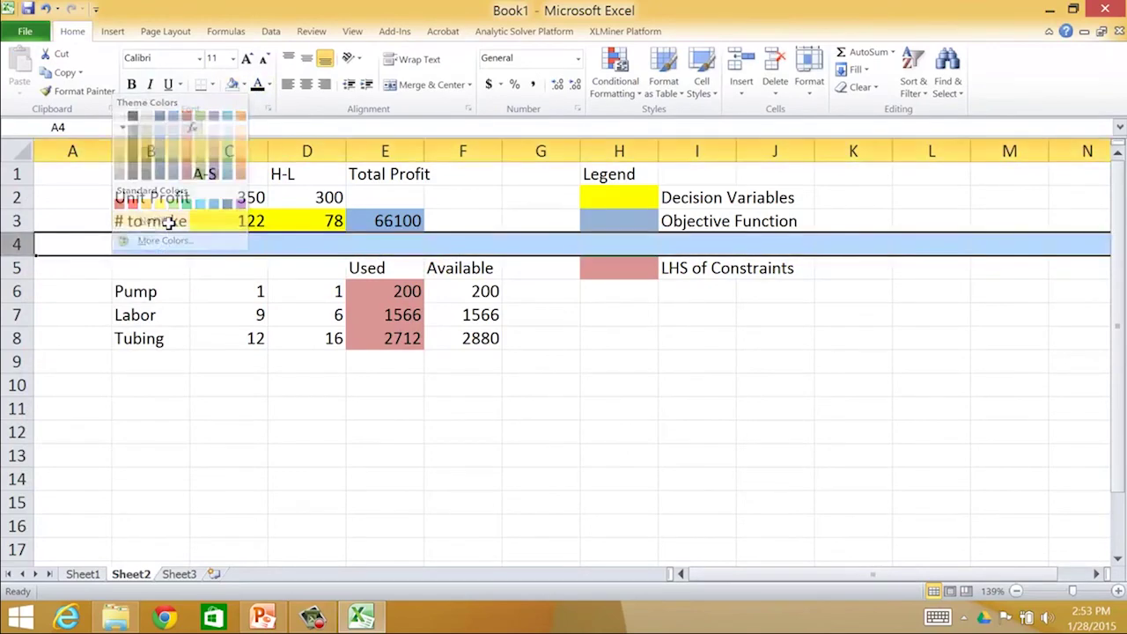
left_click(289, 417)
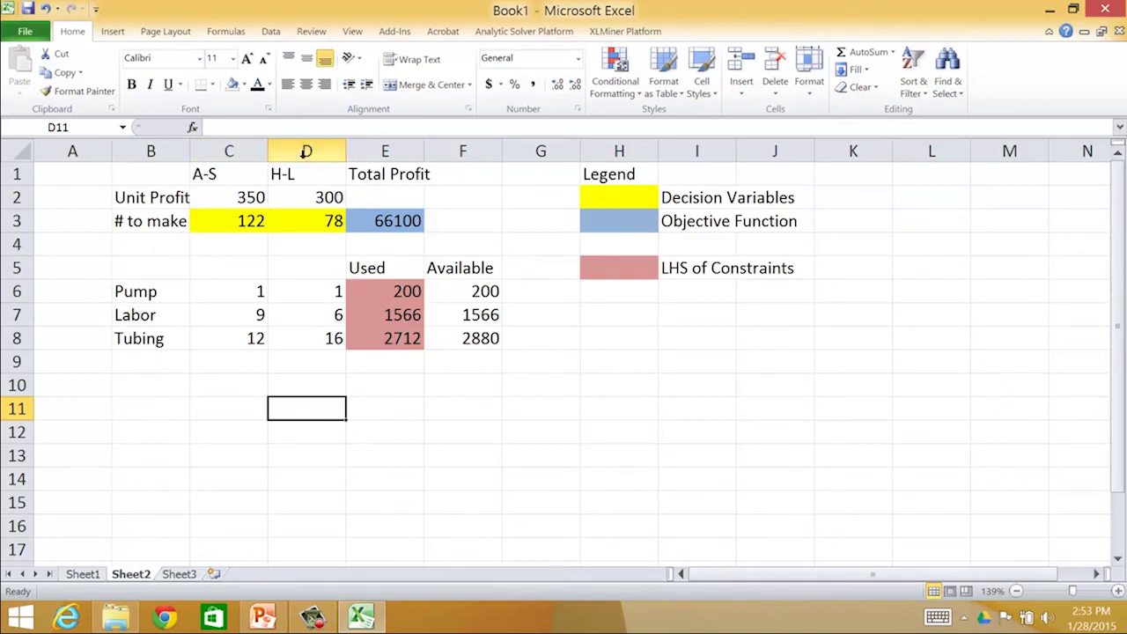
Move the Total Profit label from E1 down to E2, directly above the profit value.
left_click(384, 176)
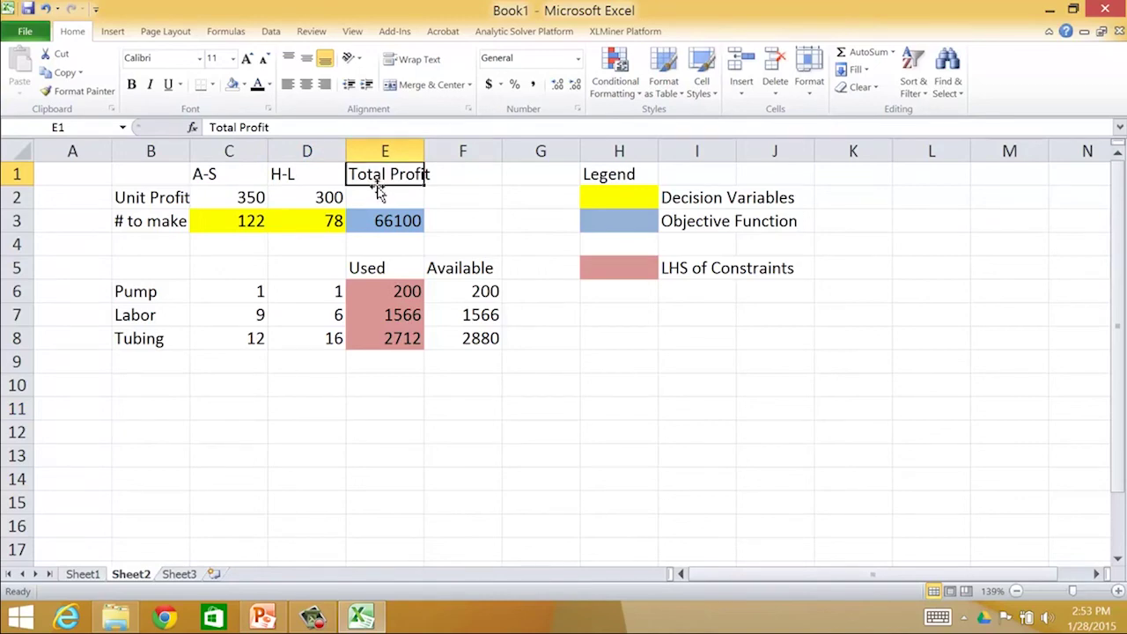
mouse_move(381, 191)
left_mouse_down()
mouse_move(377, 218)
mouse_move(379, 200)
left_mouse_up()
left_click(260, 401)
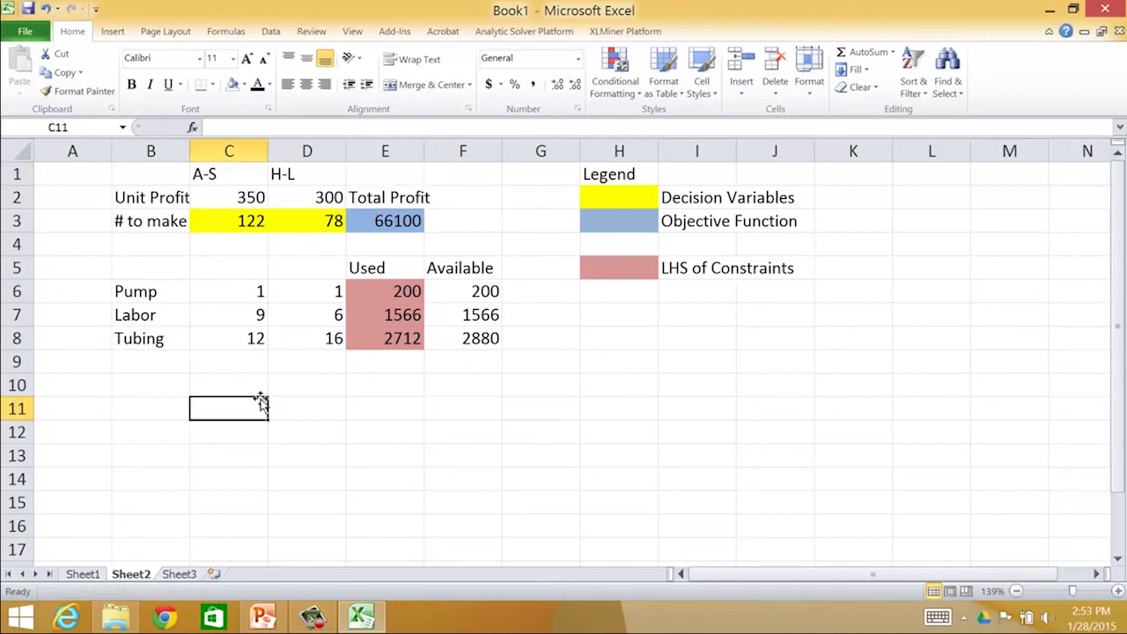
Switch to the PowerPoint lecture, go to slide 17 with the solved Blue Ridge Hot Tubs model, and start the slide show there.
left_click(264, 618)
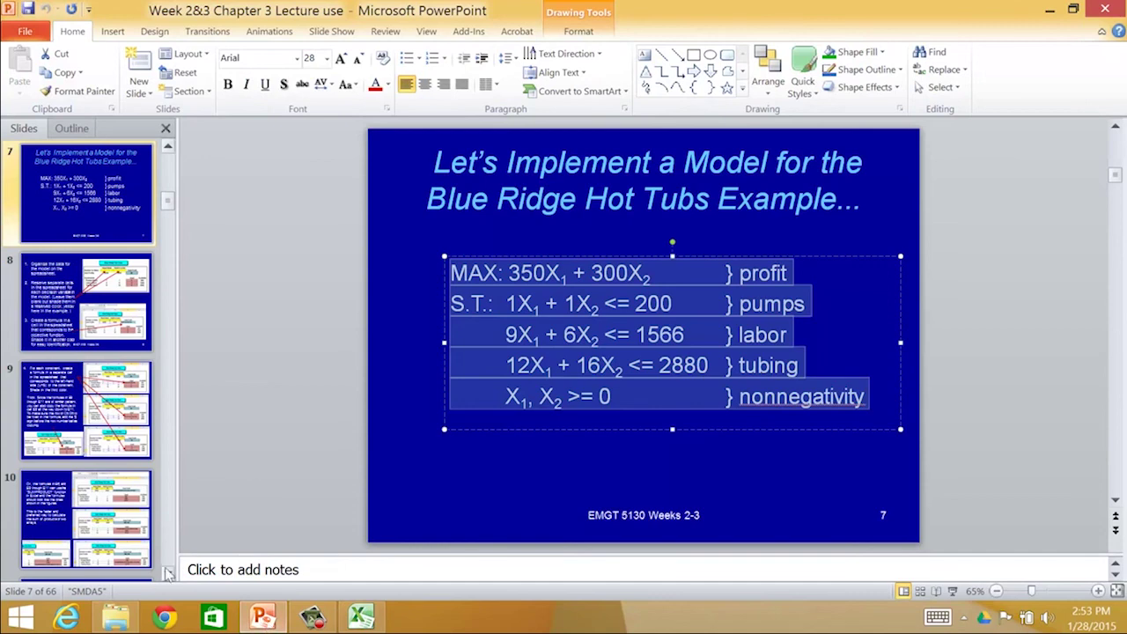
left_click(171, 573)
left_click(171, 573)
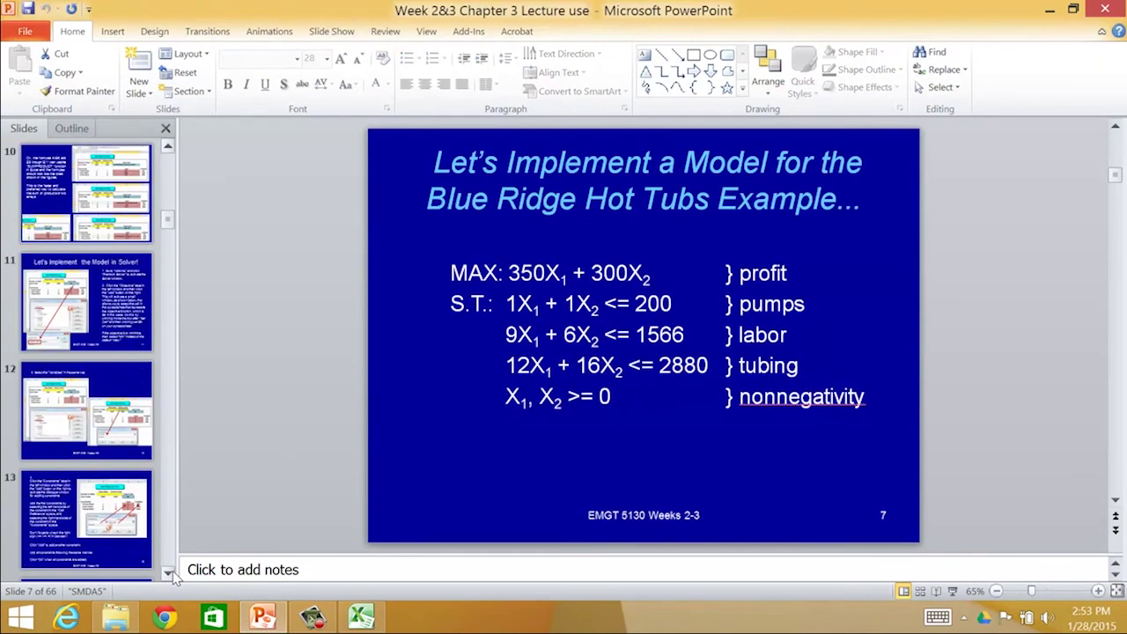
left_click(168, 573)
left_click(168, 573)
left_click(169, 573)
left_click(168, 573)
left_click(168, 574)
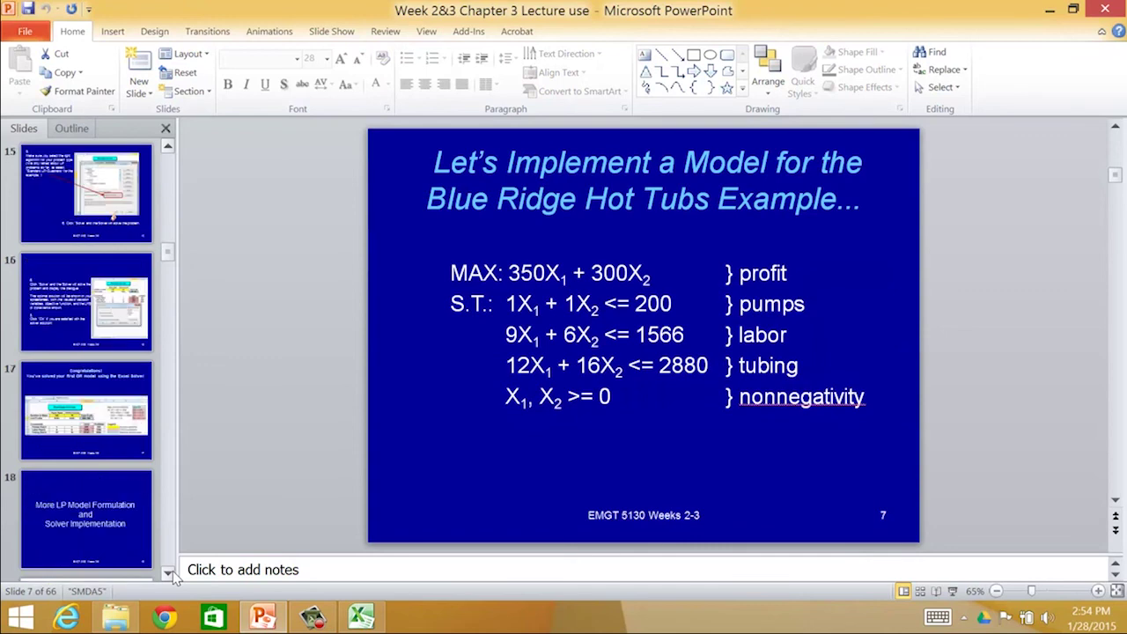
left_click(102, 418)
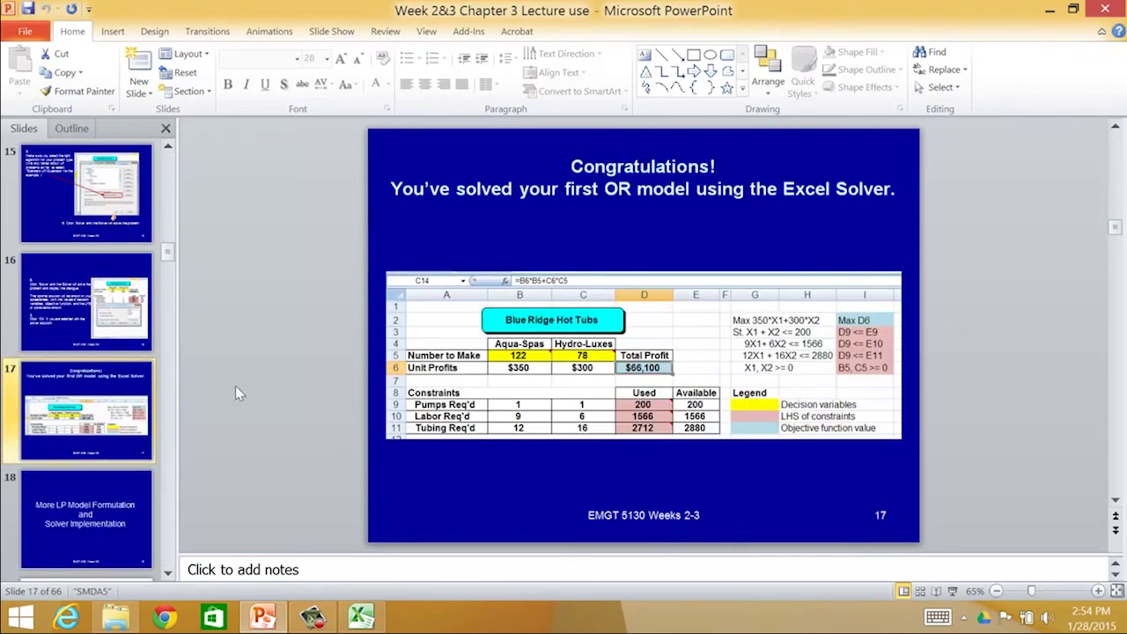
left_click(954, 591)
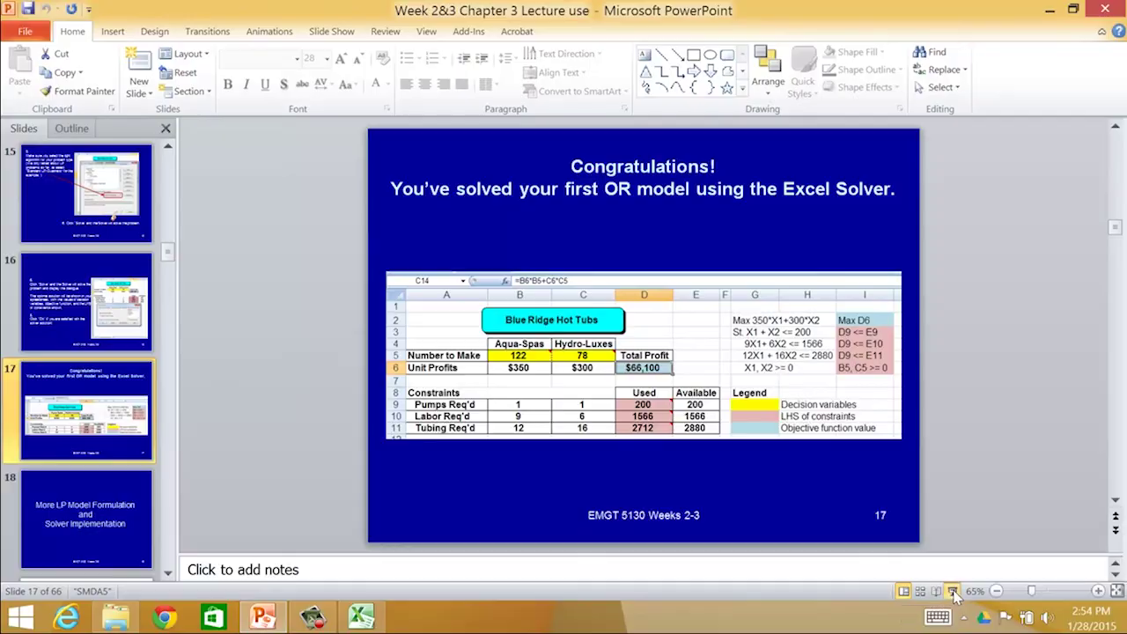